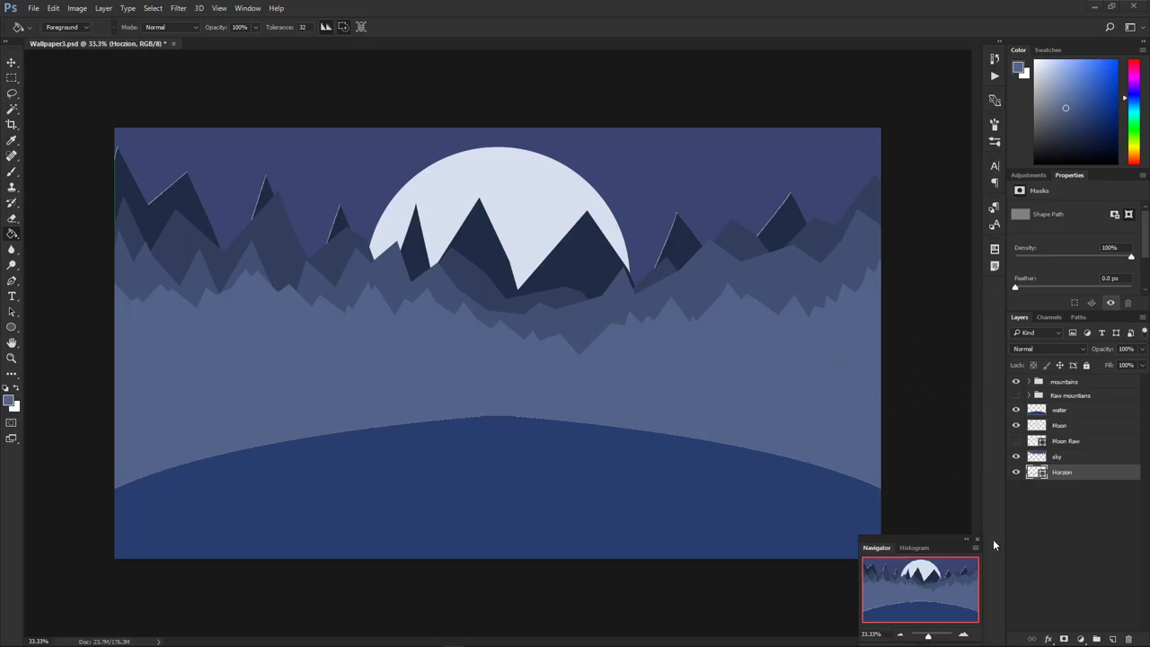
- Zoom in to full size and pan toward the moon to inspect the mountains
{"action": "key", "text": "ctrl+plus"}
{"action": "key", "text": "ctrl+plus"}
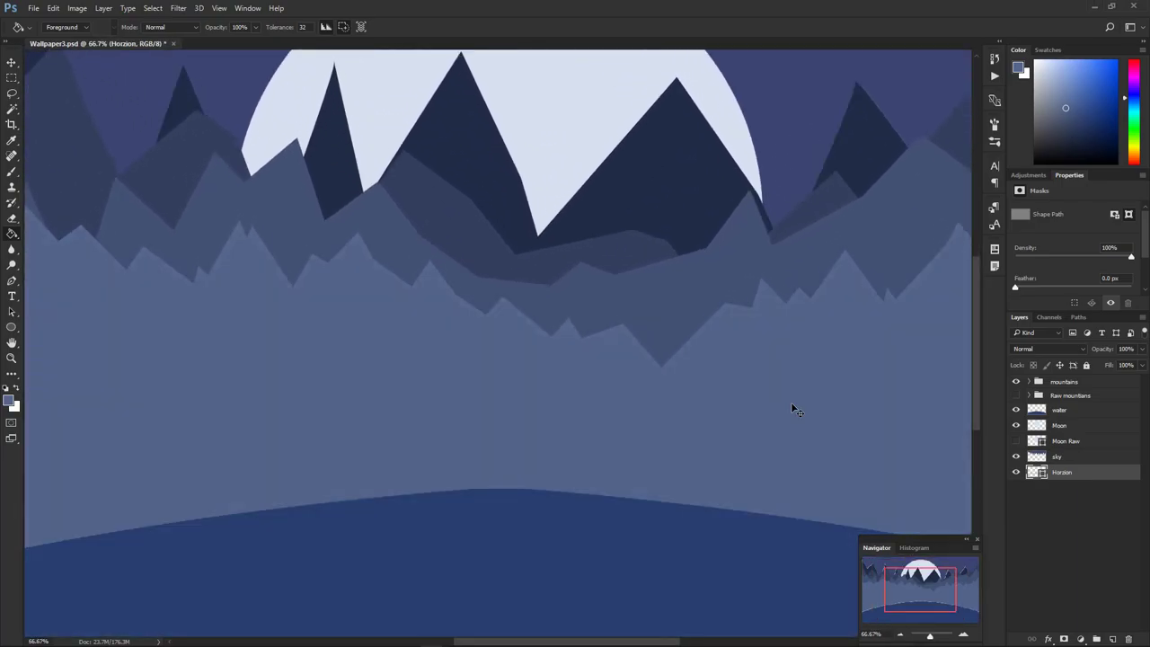
{"action": "key", "text": "ctrl+plus"}
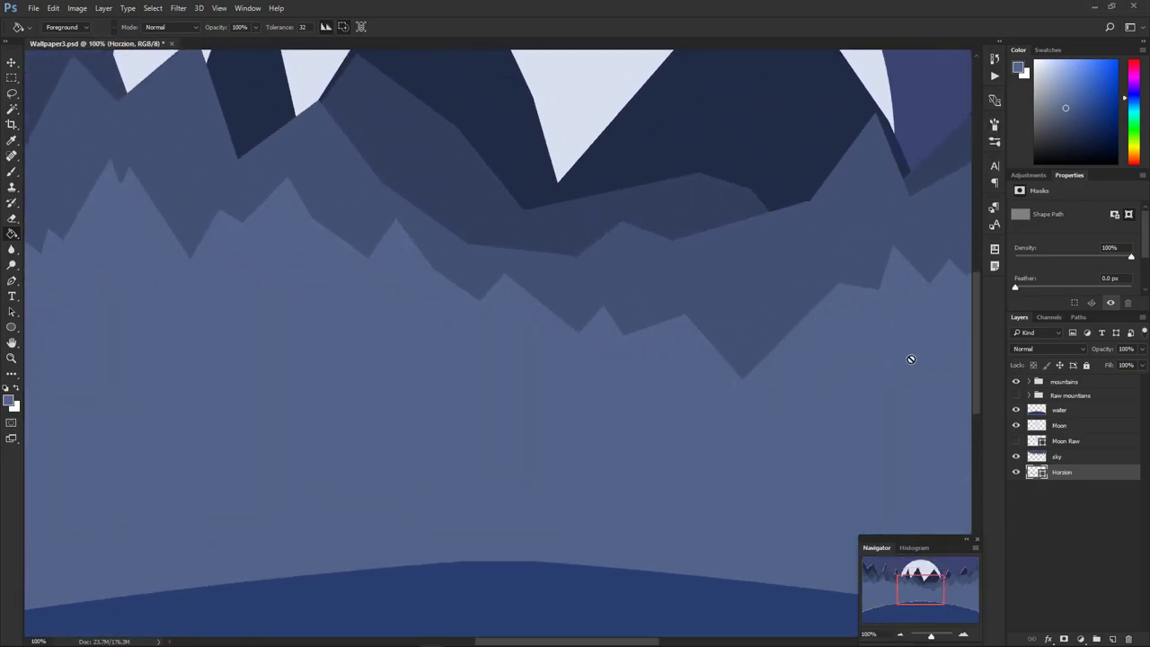
{"action": "left_click_drag", "start_coordinate": [912, 587], "coordinate": [939, 553]}
- Zoom back out to 33.3% and move the Navigator panel to the bottom left
{"action": "scroll", "coordinate": [883, 507], "scroll_direction": "up", "scroll_amount": 3}
{"action": "scroll", "coordinate": [883, 508], "scroll_direction": "down", "scroll_amount": 3}
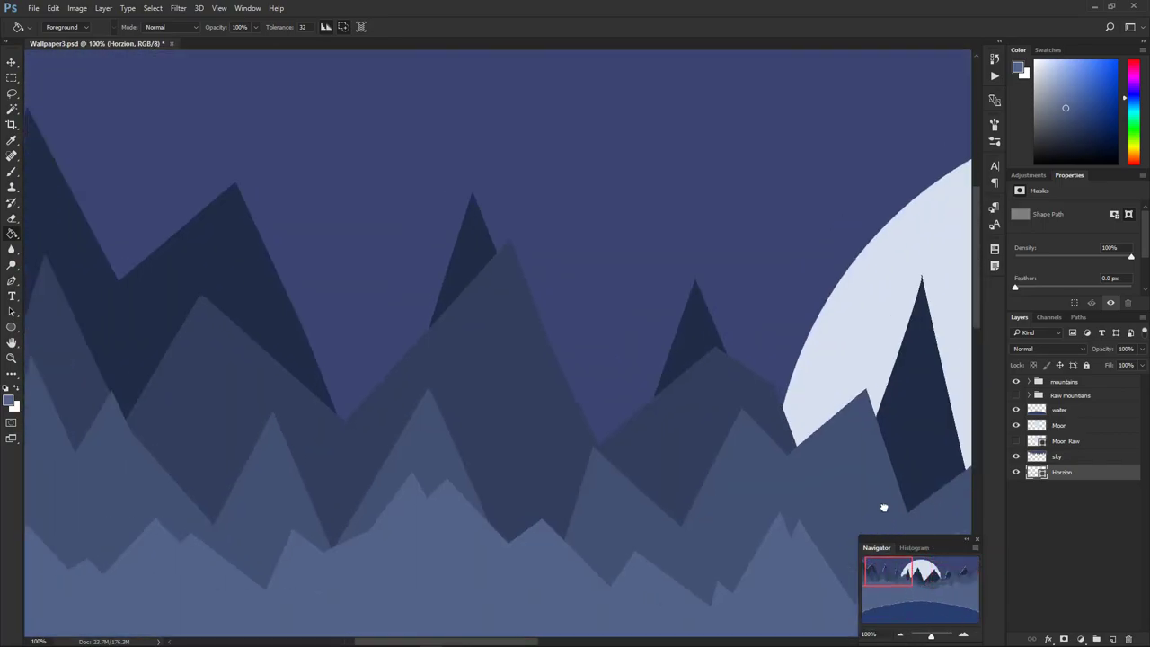
{"action": "scroll", "coordinate": [883, 507], "scroll_direction": "down", "scroll_amount": 4}
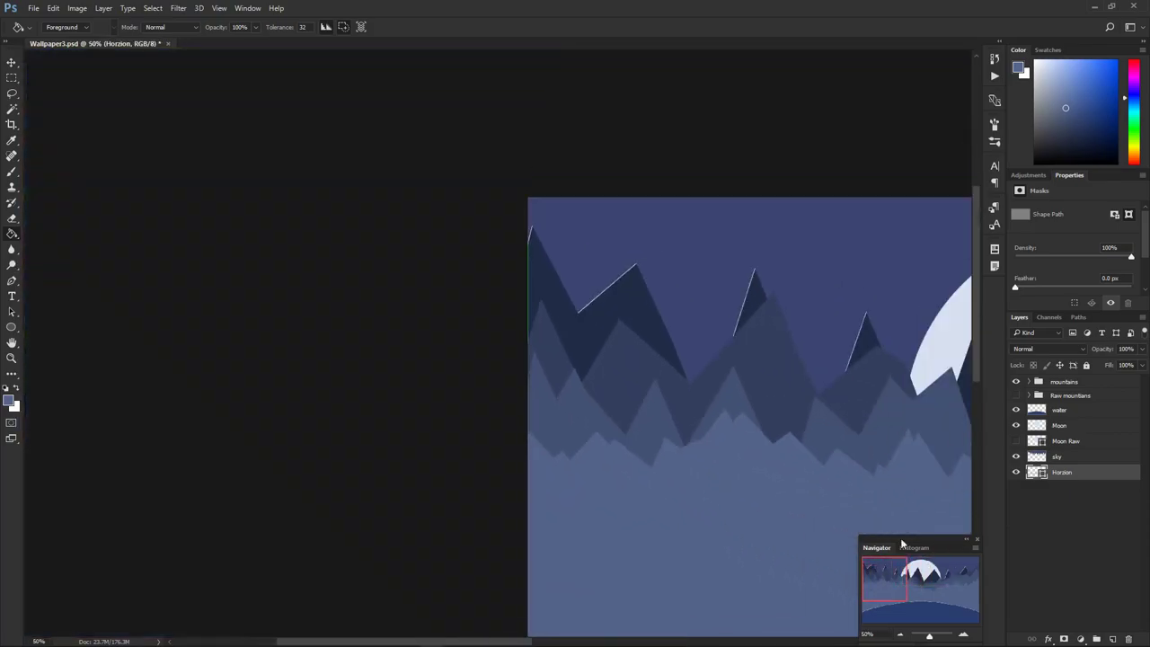
{"action": "scroll", "coordinate": [662, 441], "scroll_direction": "down", "scroll_amount": 1}
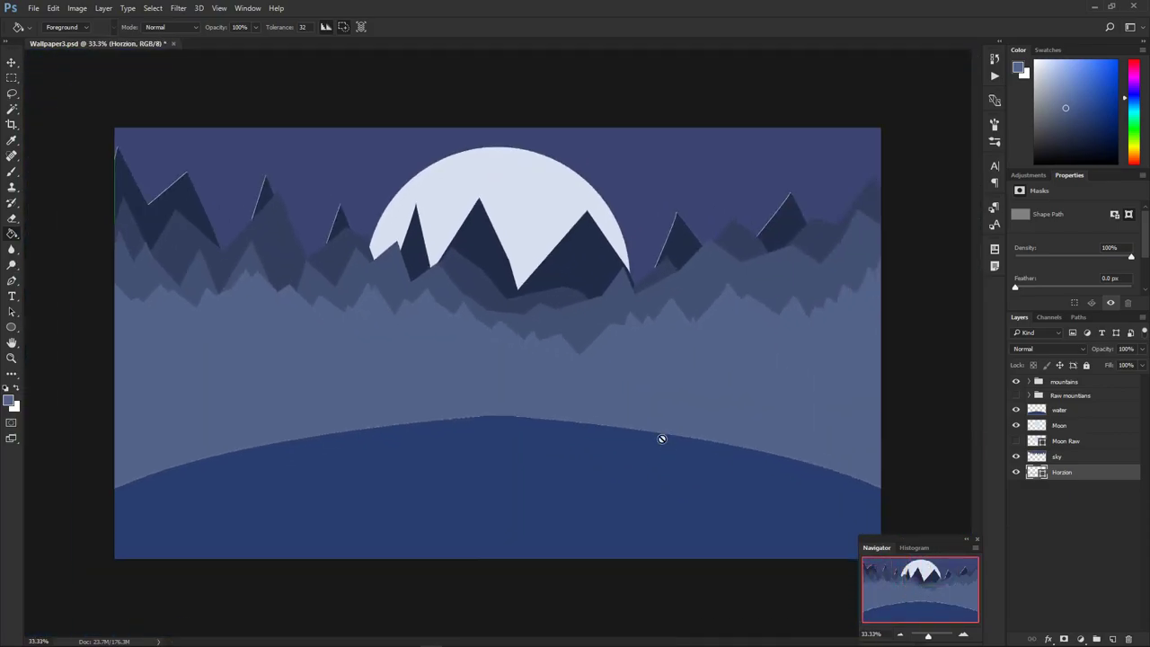
{"action": "left_click_drag", "start_coordinate": [932, 538], "coordinate": [74, 537]}
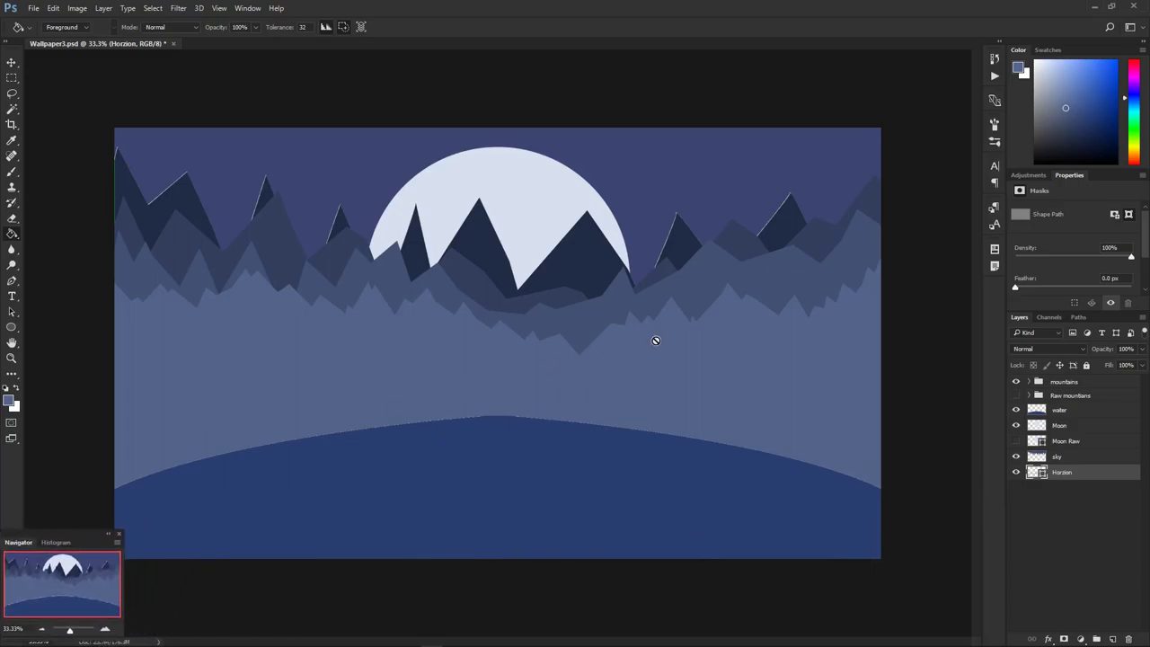
- Expand the mountains group and add a Gradient Overlay to Mountain1's layer style
{"action": "left_click", "coordinate": [1031, 382]}
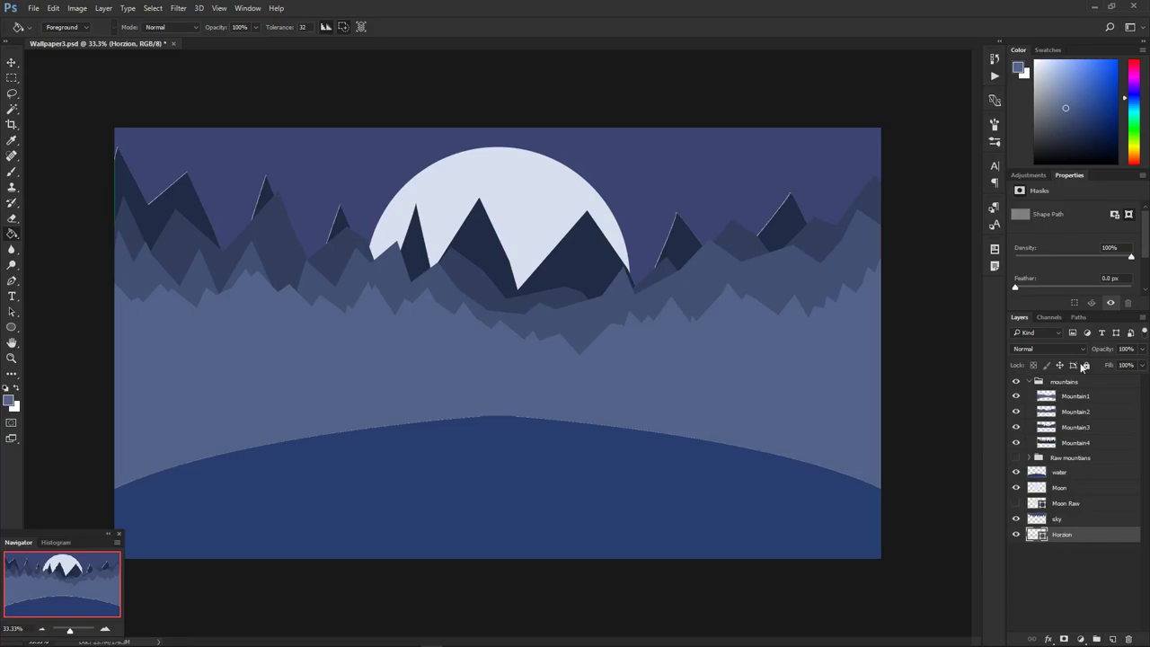
{"action": "double_click", "coordinate": [1113, 398]}
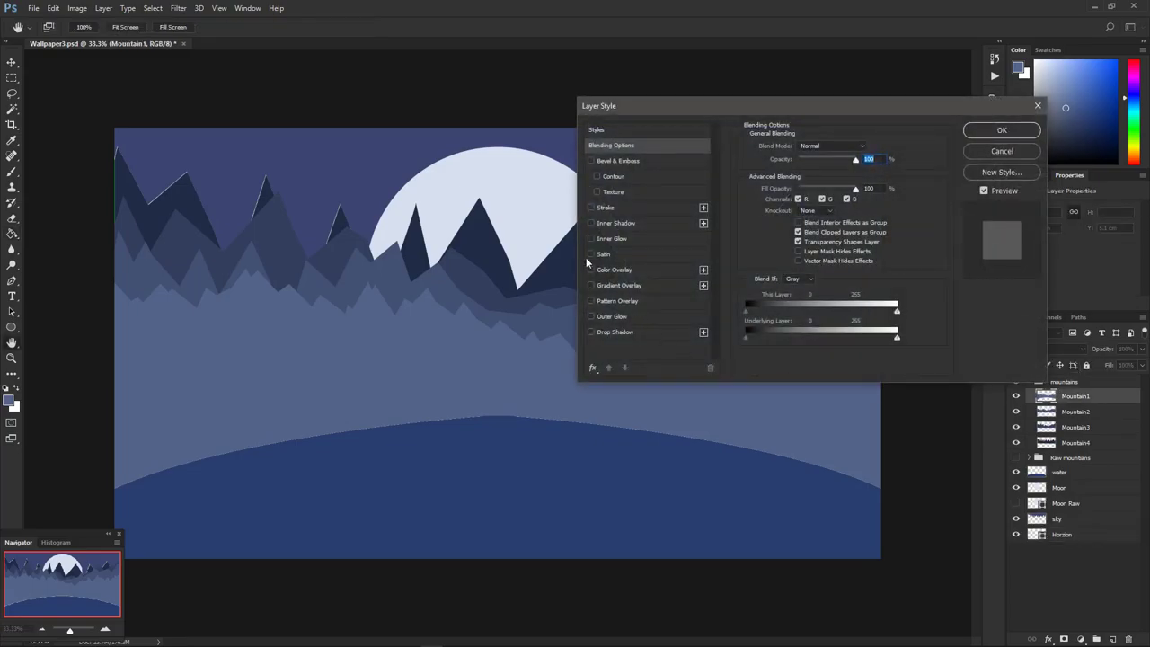
{"action": "left_click", "coordinate": [591, 284]}
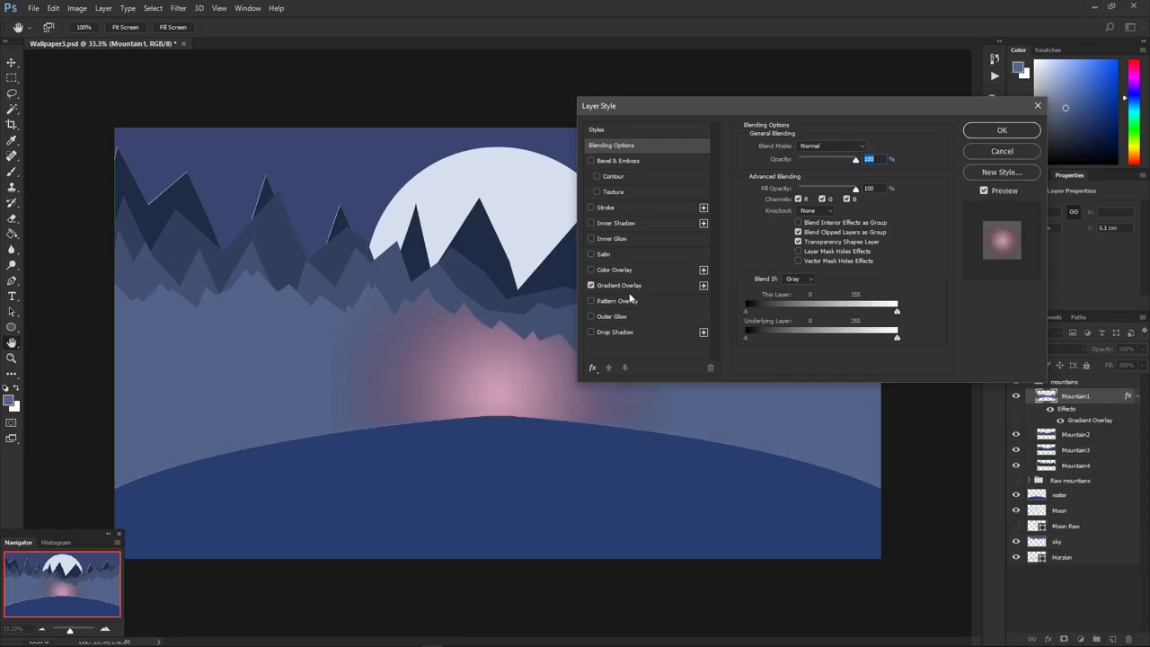
{"action": "left_click", "coordinate": [632, 285]}
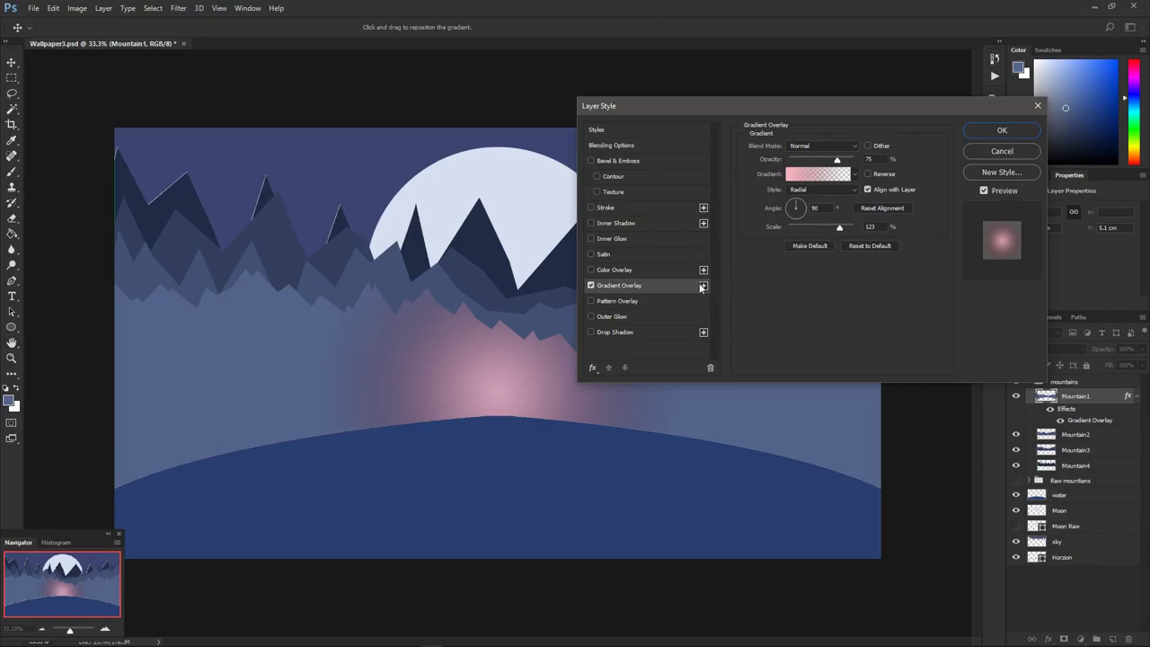
- Keep Normal blend mode, raise the overlay opacity to 100%, and open its gradient
{"action": "left_click", "coordinate": [593, 369]}
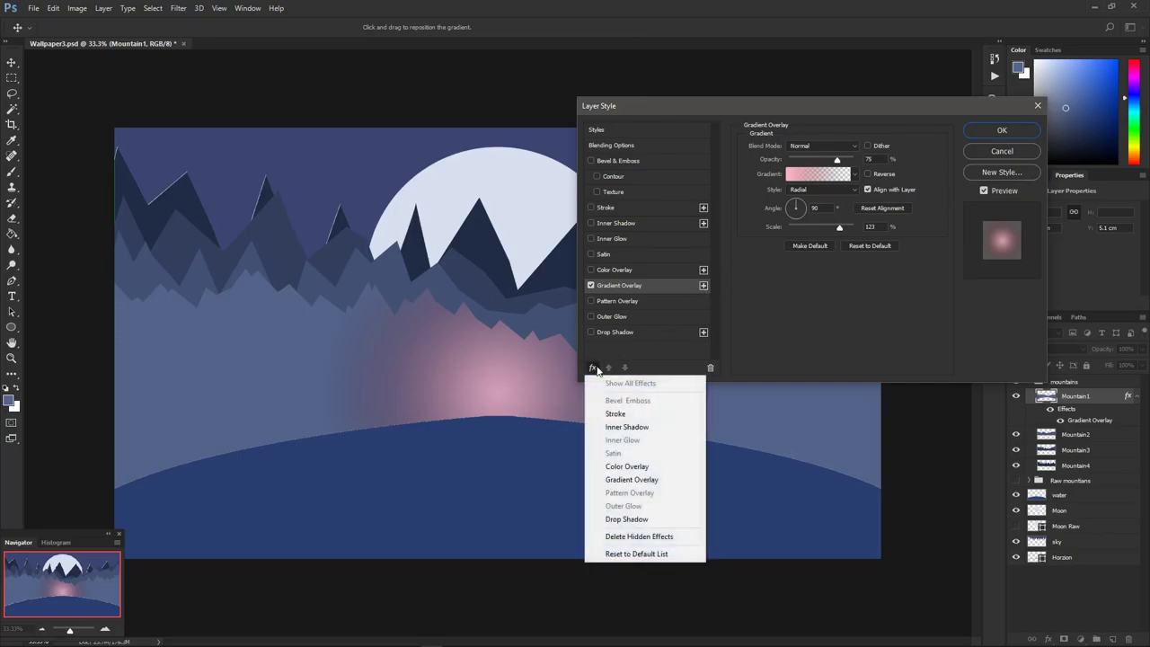
{"action": "left_click", "coordinate": [752, 297]}
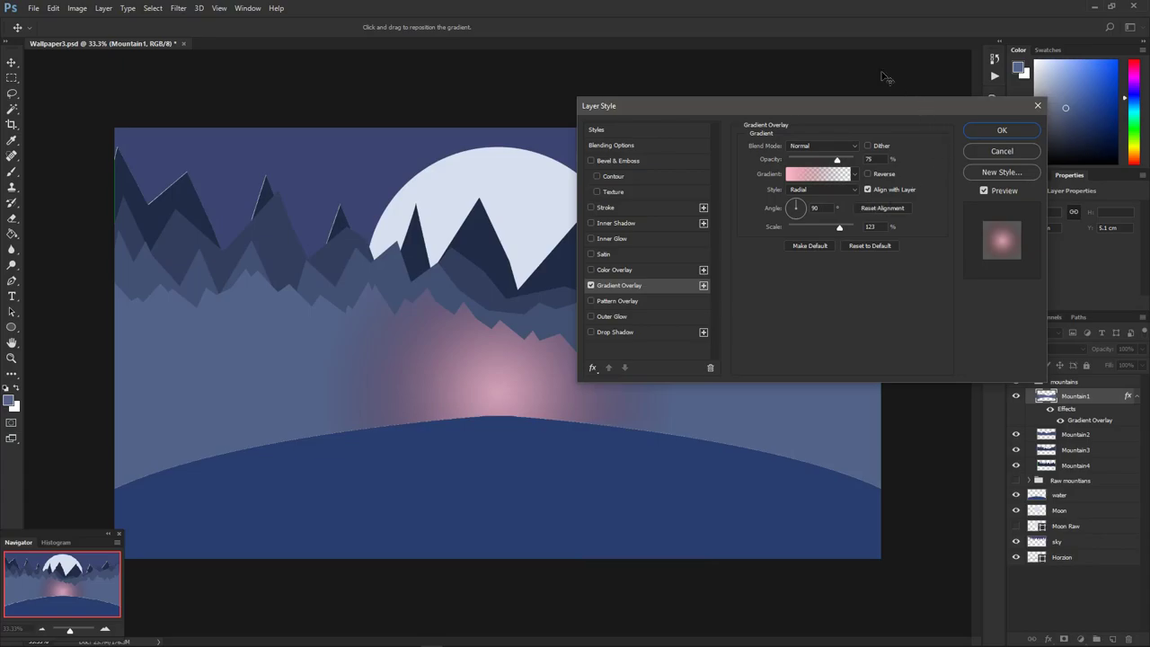
{"action": "left_click", "coordinate": [847, 146]}
{"action": "left_click", "coordinate": [845, 151]}
{"action": "left_click_drag", "start_coordinate": [836, 162], "coordinate": [856, 167]}
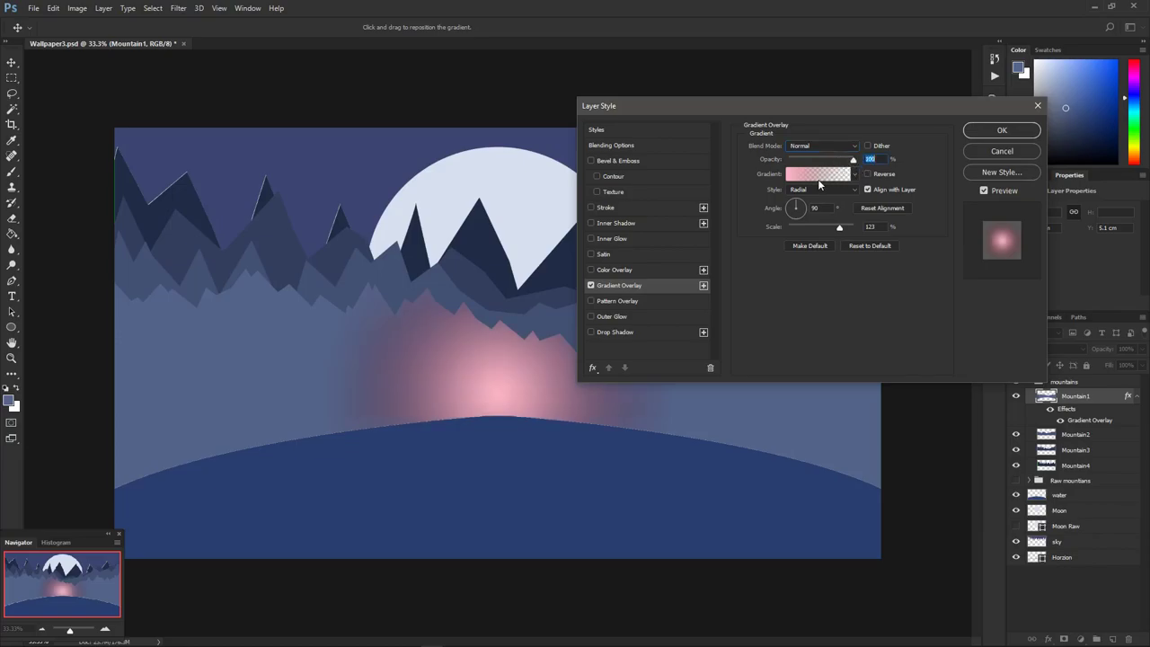
{"action": "left_click", "coordinate": [820, 175]}
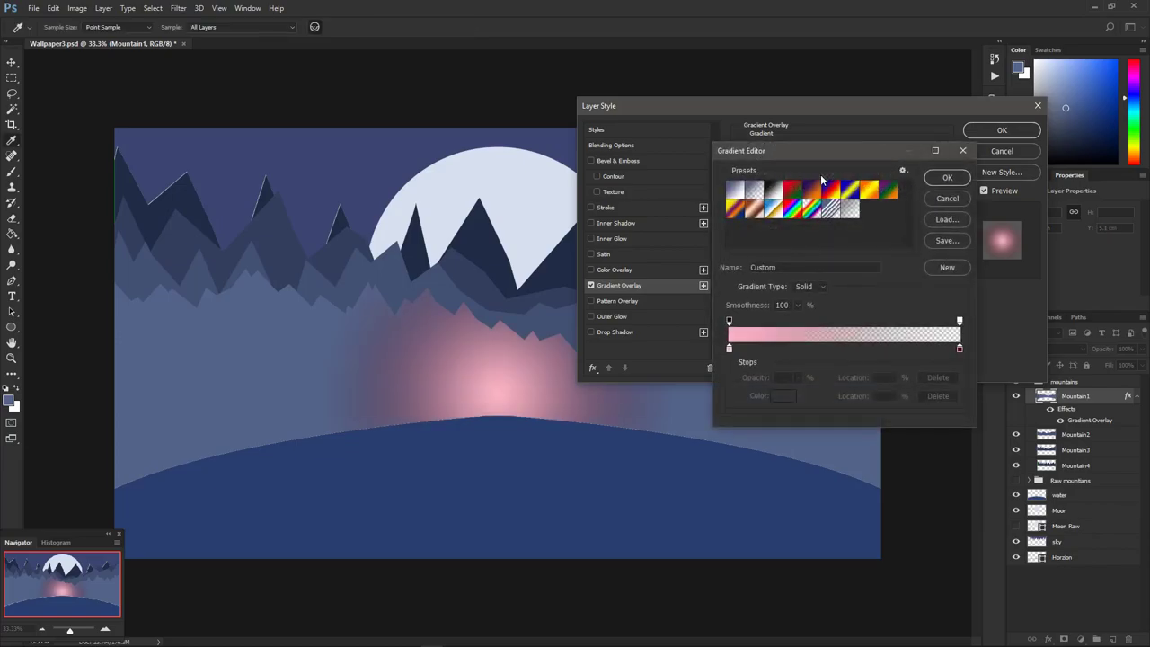
- Set both of the gradient's colour stops to black
{"action": "left_click", "coordinate": [729, 348]}
{"action": "left_click", "coordinate": [783, 395]}
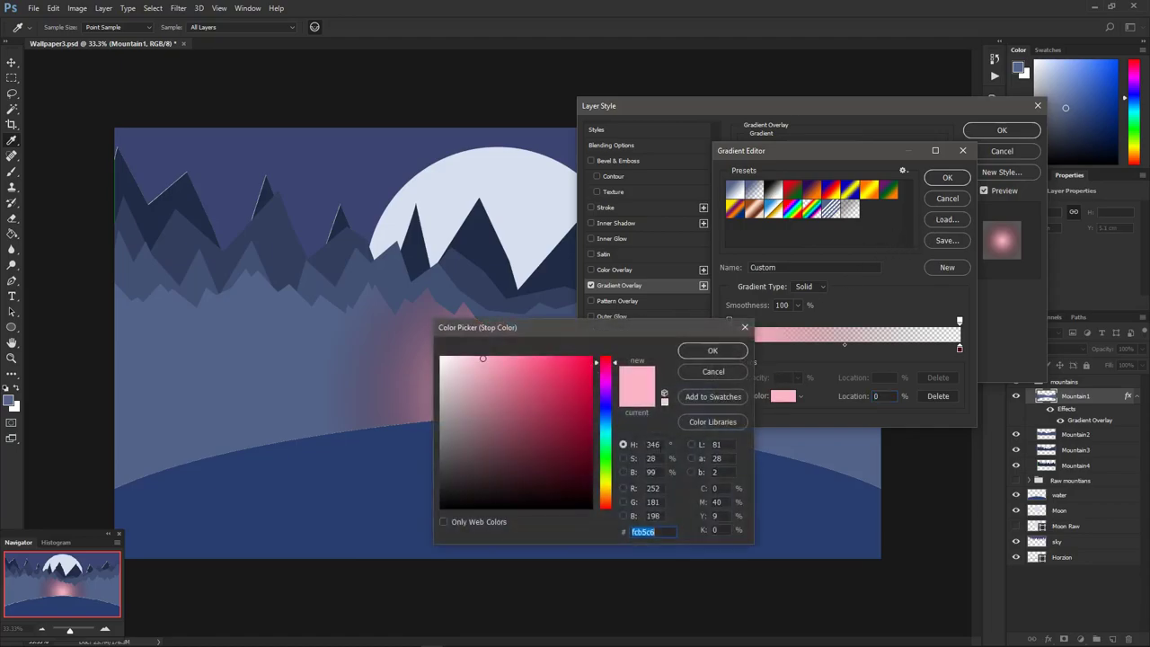
{"action": "left_click", "coordinate": [441, 507]}
{"action": "left_click", "coordinate": [713, 351]}
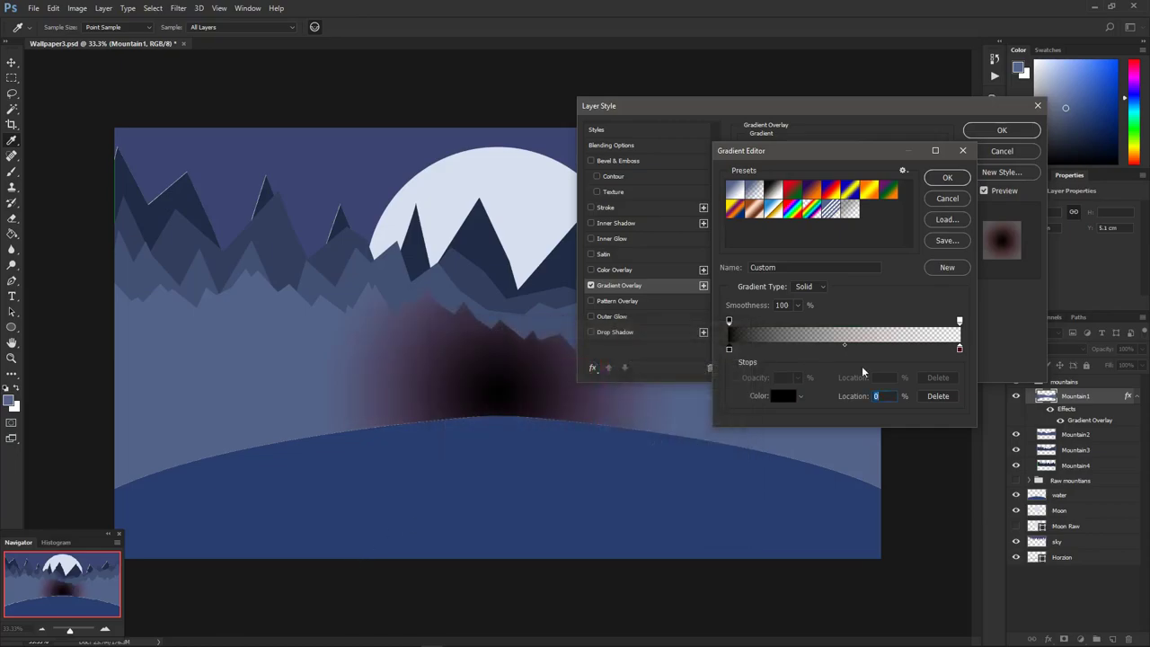
{"action": "left_click", "coordinate": [959, 350]}
{"action": "left_click", "coordinate": [783, 396]}
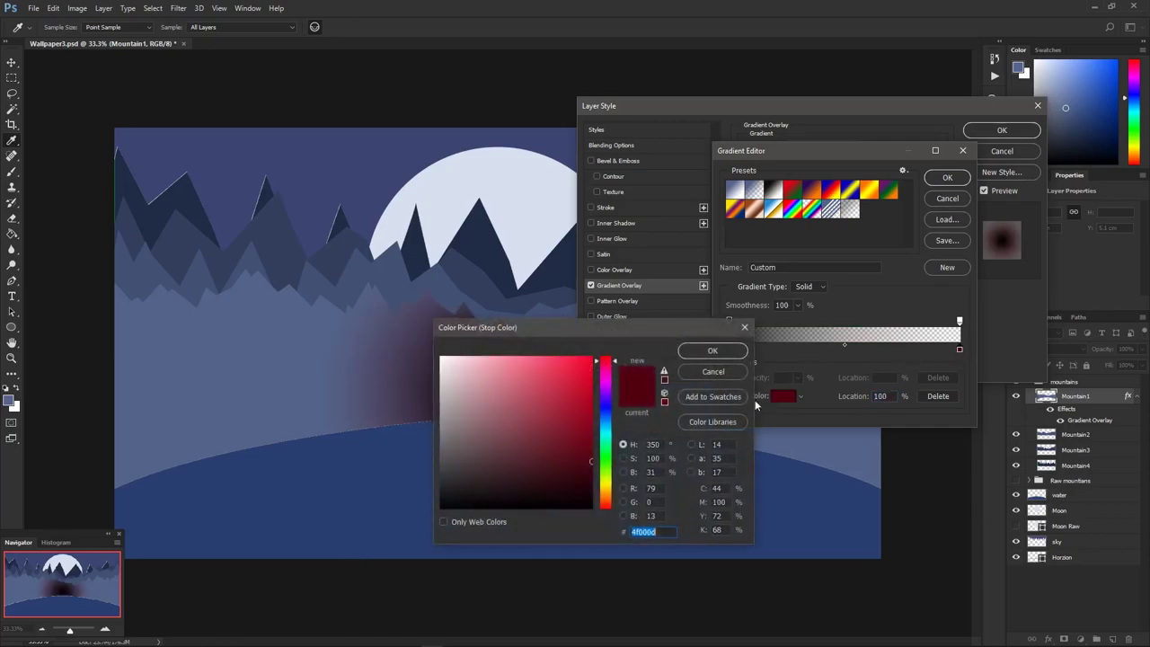
{"action": "left_click", "coordinate": [441, 508]}
{"action": "left_click", "coordinate": [713, 350]}
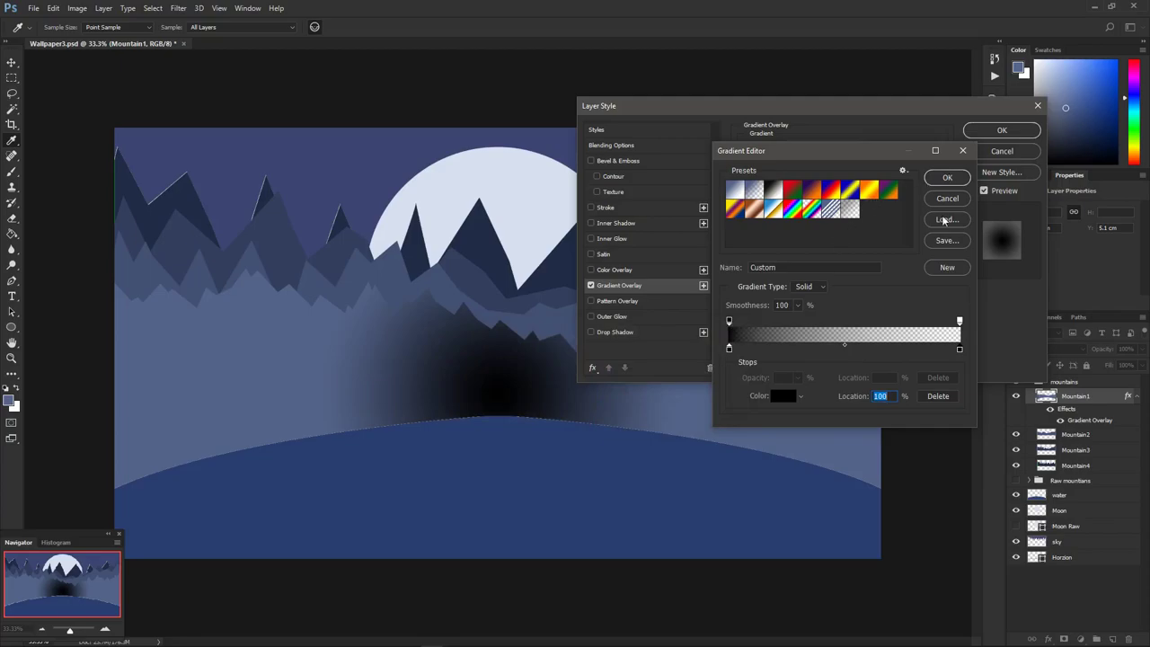
- Make the right opacity stop 0% and confirm the black-to-transparent gradient
{"action": "left_click", "coordinate": [960, 322]}
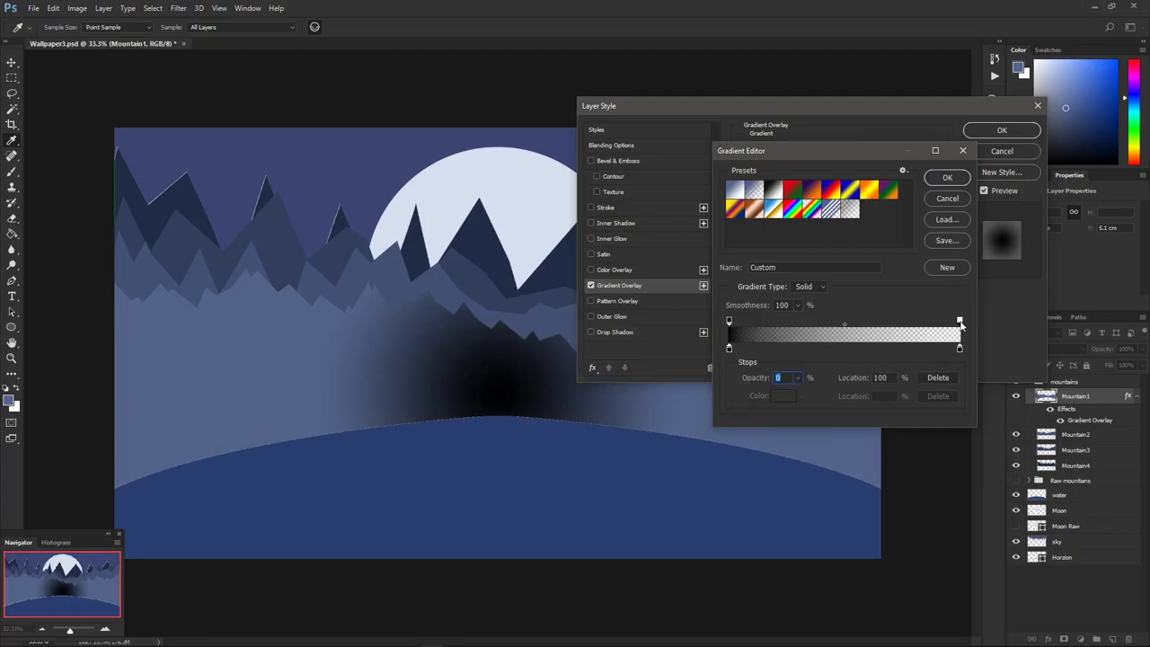
{"action": "left_click", "coordinate": [796, 378]}
{"action": "left_click_drag", "start_coordinate": [797, 395], "coordinate": [753, 396]}
{"action": "left_click", "coordinate": [947, 177]}
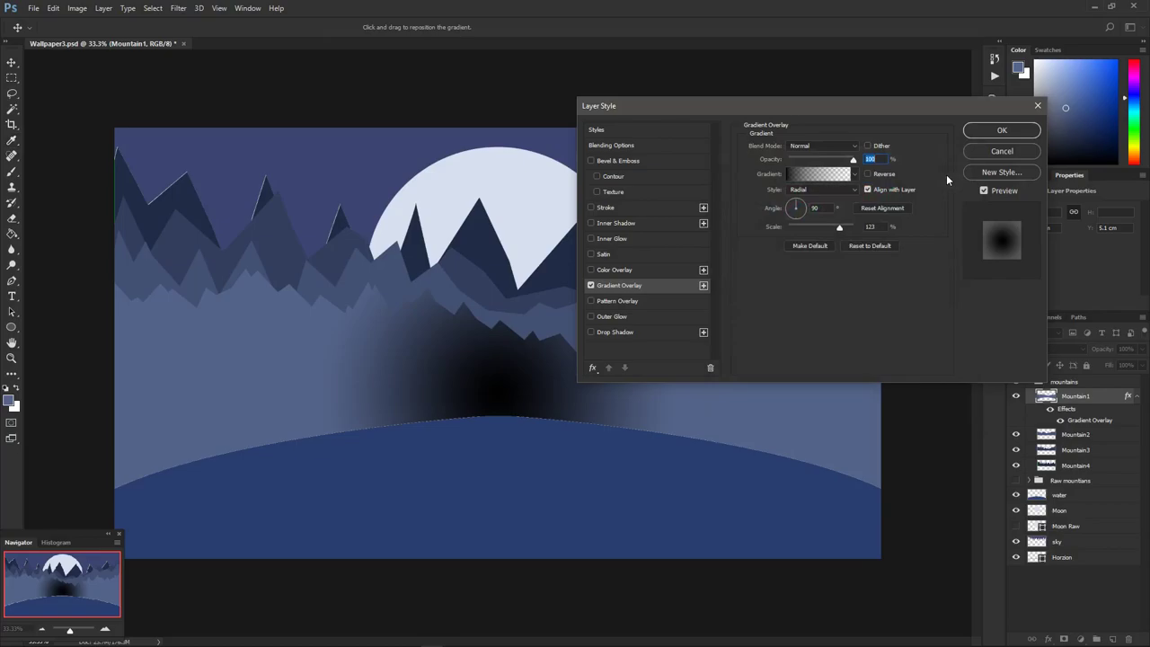
- Switch Mountain1's overlay to Linear style at about 86% scale and 50% opacity, then apply it
{"action": "left_click", "coordinate": [824, 190]}
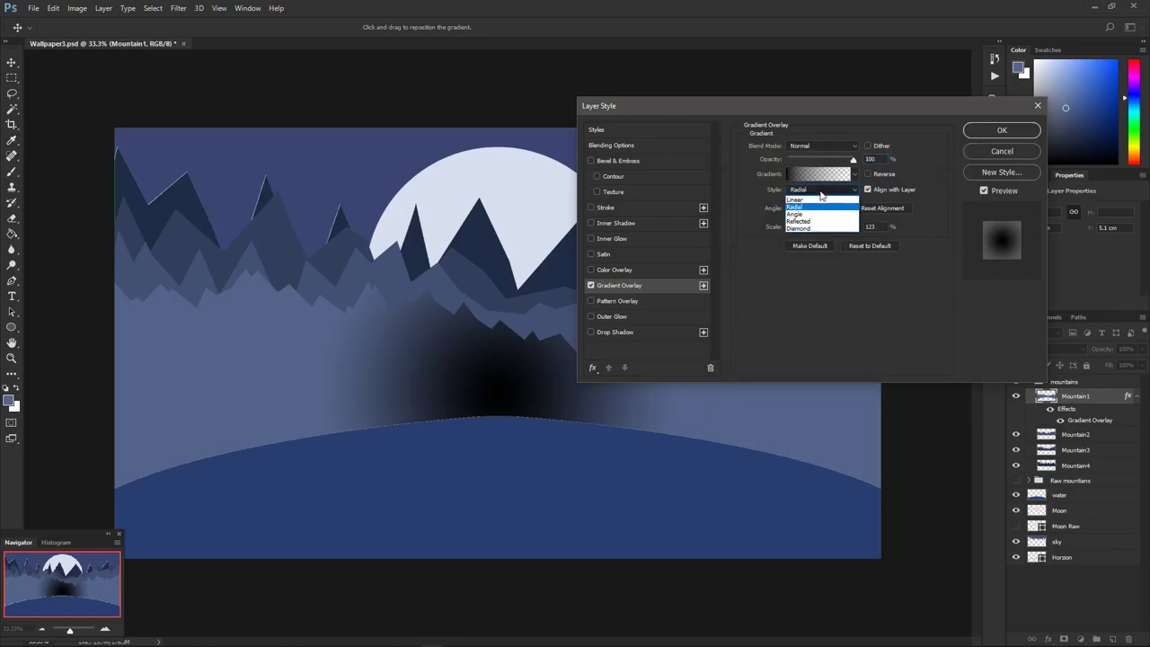
{"action": "left_click", "coordinate": [806, 200]}
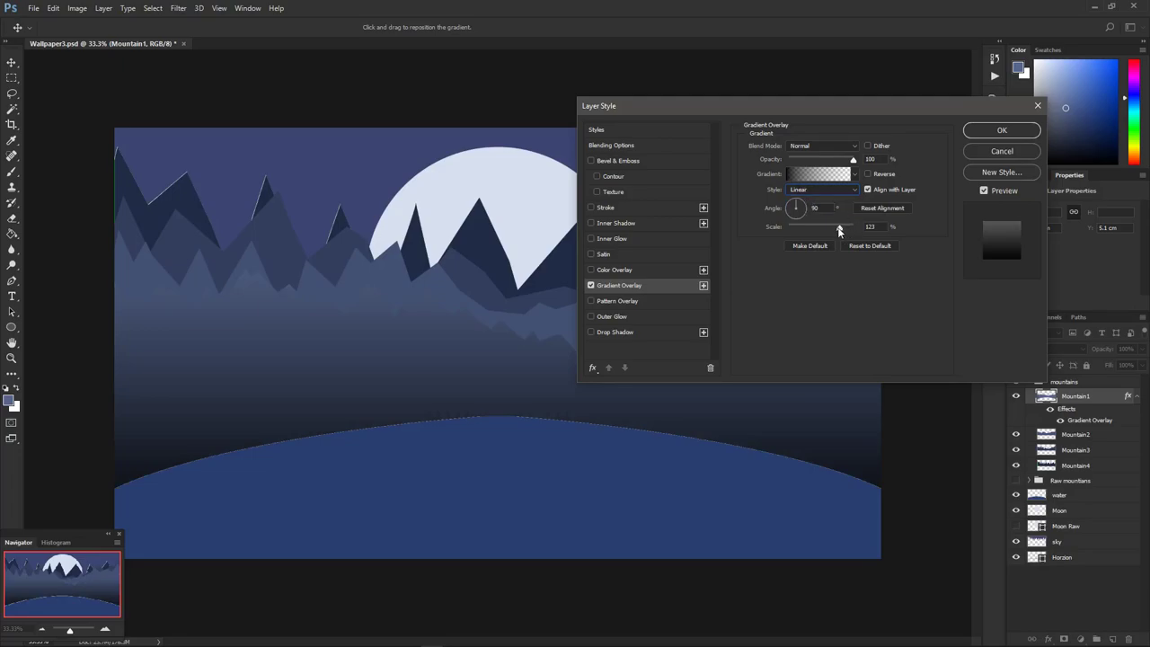
{"action": "left_click_drag", "start_coordinate": [840, 230], "coordinate": [828, 232]}
{"action": "left_click_drag", "start_coordinate": [857, 107], "coordinate": [985, 143]}
{"action": "left_click_drag", "start_coordinate": [965, 190], "coordinate": [952, 193]}
{"action": "left_click_drag", "start_coordinate": [965, 139], "coordinate": [606, 197]}
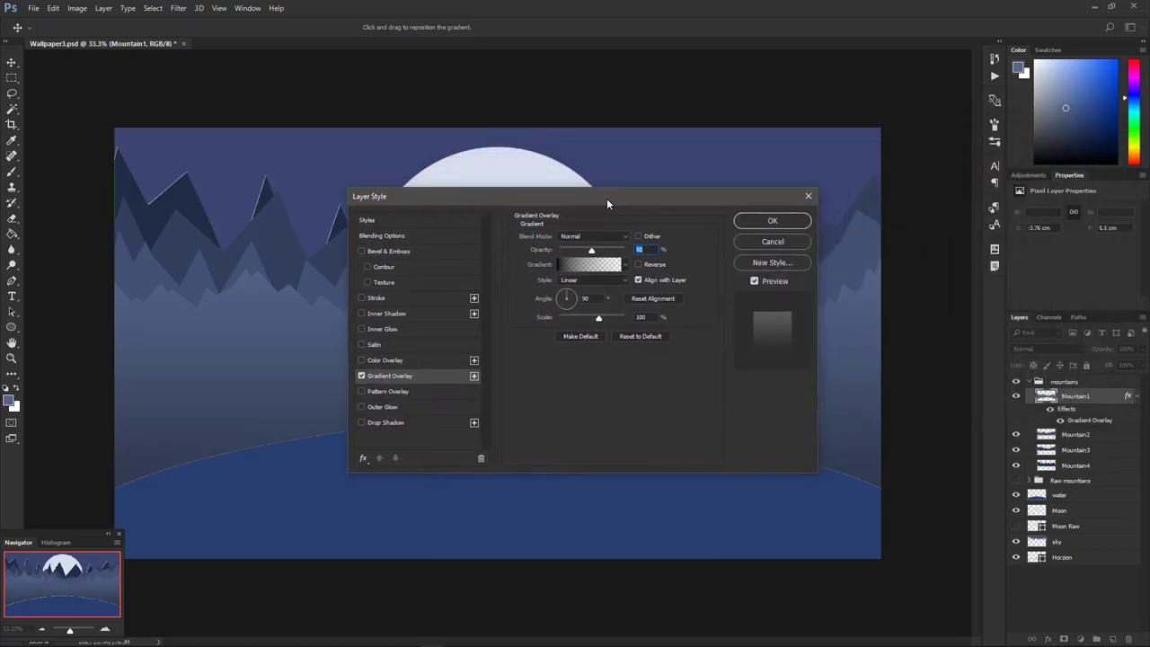
{"action": "left_click", "coordinate": [773, 221]}
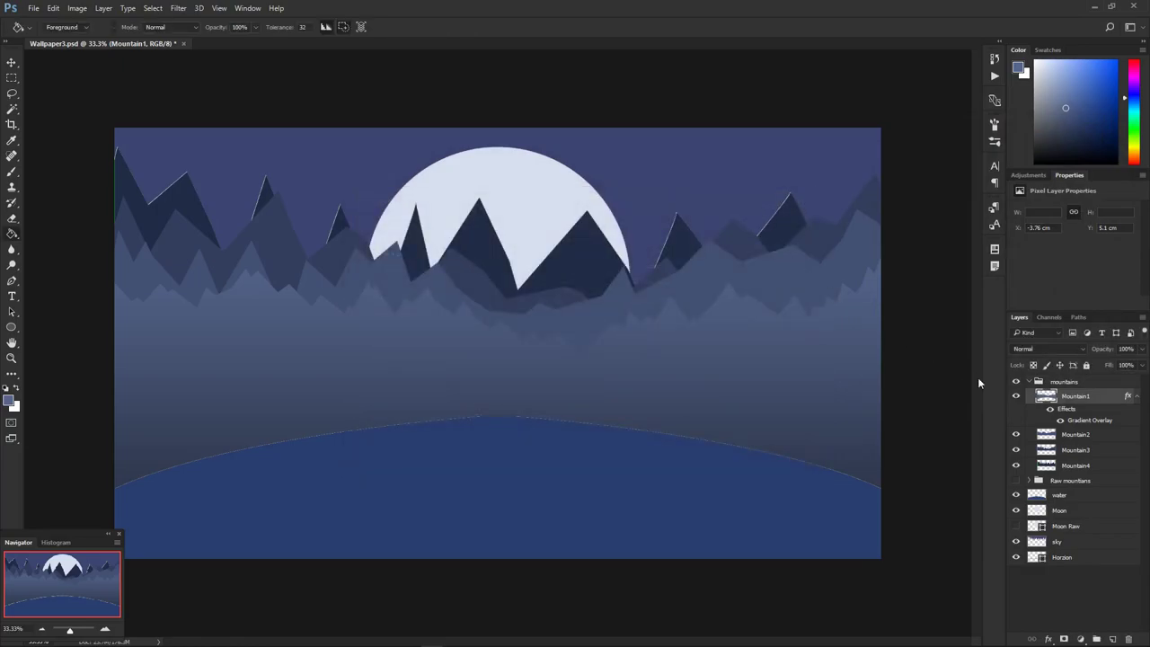
- Select Mountain2 and refill its lighter band with a slightly darker colour
{"action": "left_click", "coordinate": [1136, 396]}
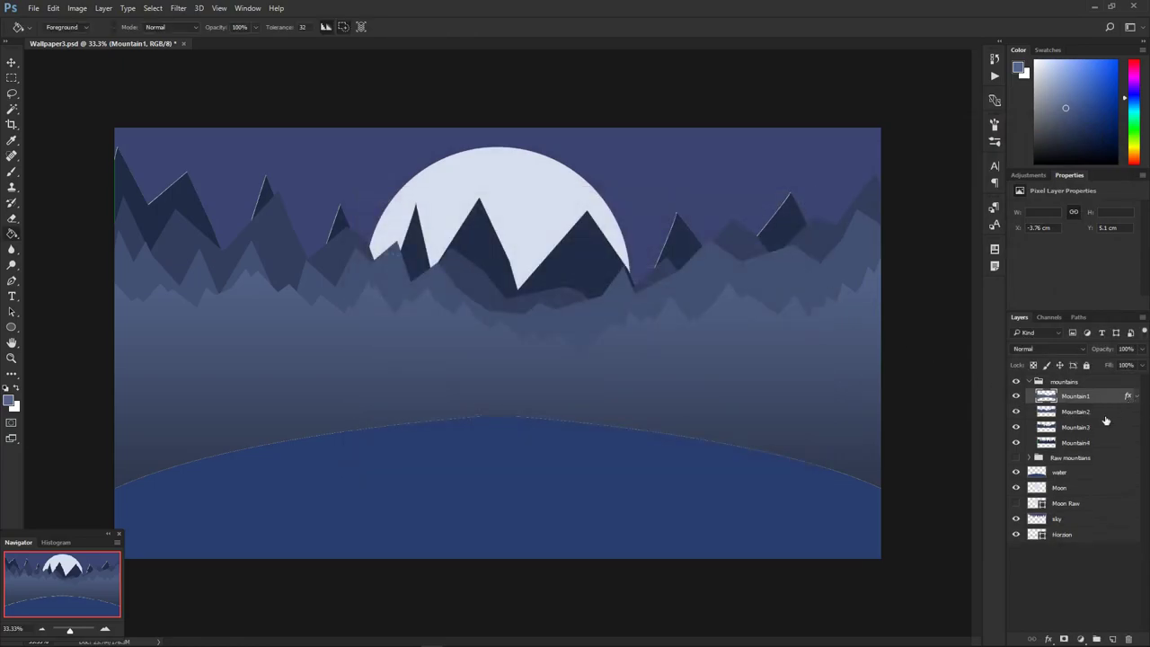
{"action": "left_click", "coordinate": [1102, 414]}
{"action": "left_click", "coordinate": [1016, 413]}
{"action": "left_click", "coordinate": [1016, 412]}
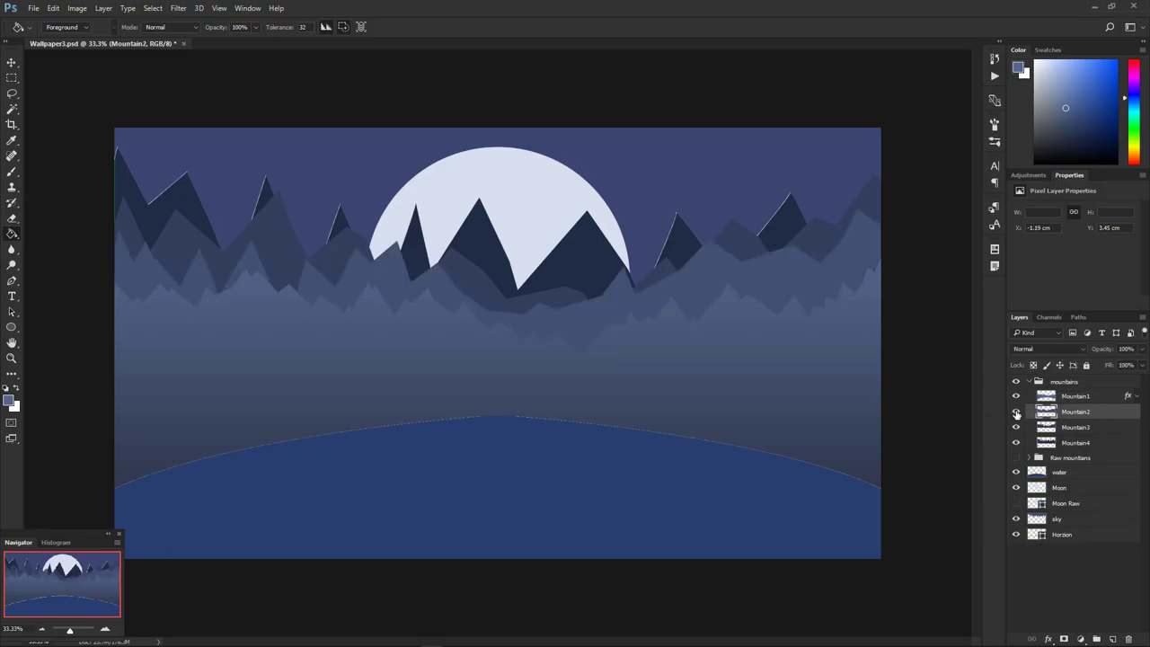
{"action": "key", "text": "ctrl+t"}
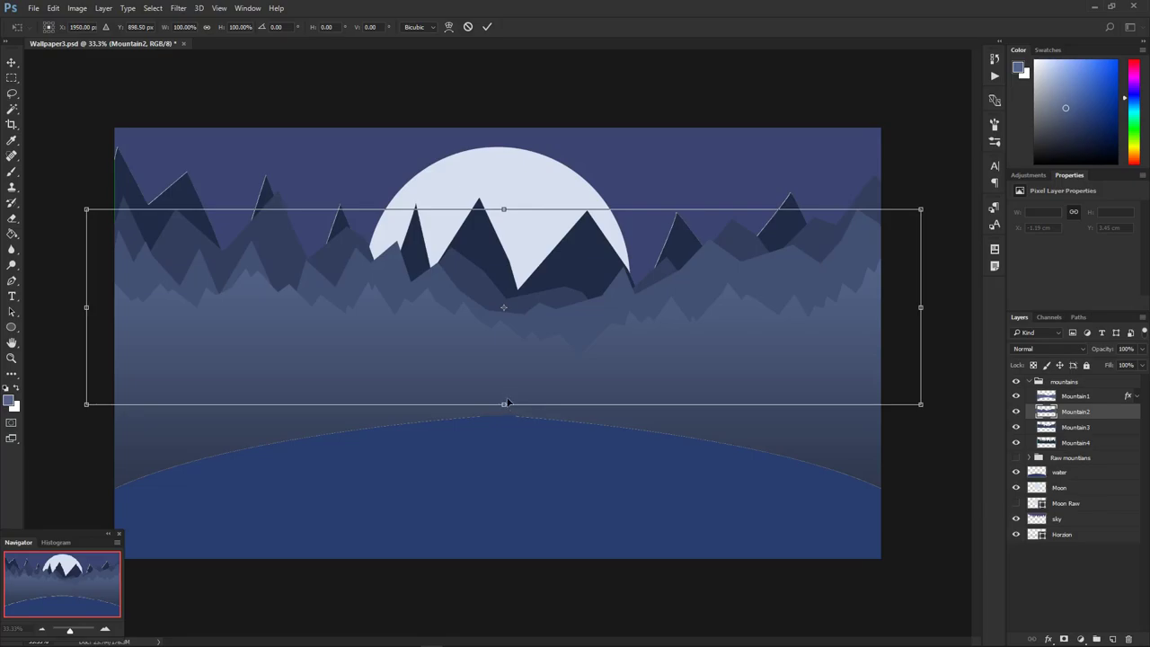
{"action": "key", "text": "g"}
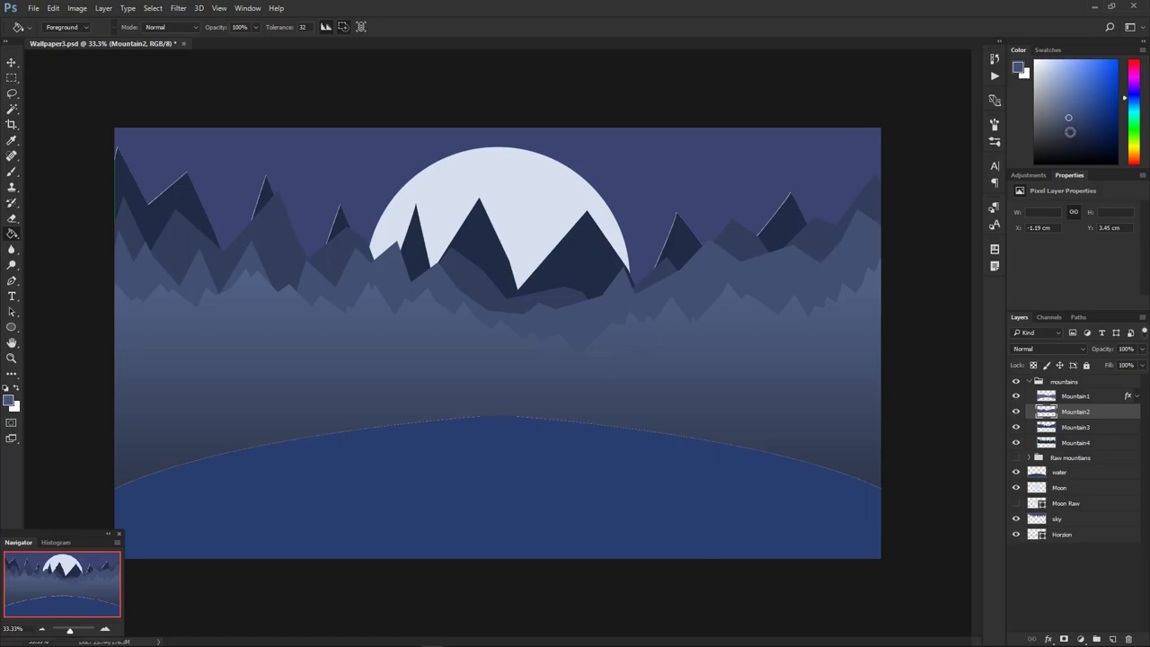
{"action": "left_click", "coordinate": [1070, 116]}
{"action": "left_click", "coordinate": [731, 293]}
- Marquee-select a rectangle from the canvas's lower-left corner and clear it over the water
{"action": "key", "text": "m"}
{"action": "mouse_move", "coordinate": [66, 517]}
{"action": "left_mouse_down"}
{"action": "mouse_move", "coordinate": [904, 392]}
{"action": "mouse_move", "coordinate": [924, 368]}
{"action": "left_mouse_up"}
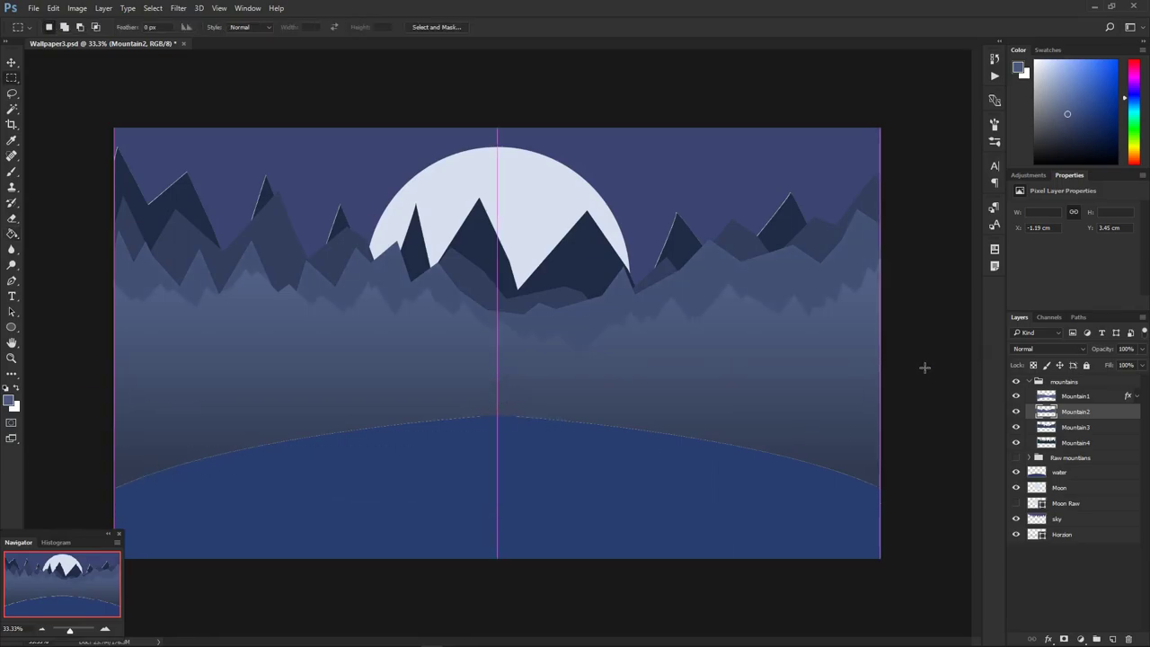
{"action": "left_click", "coordinate": [609, 372]}
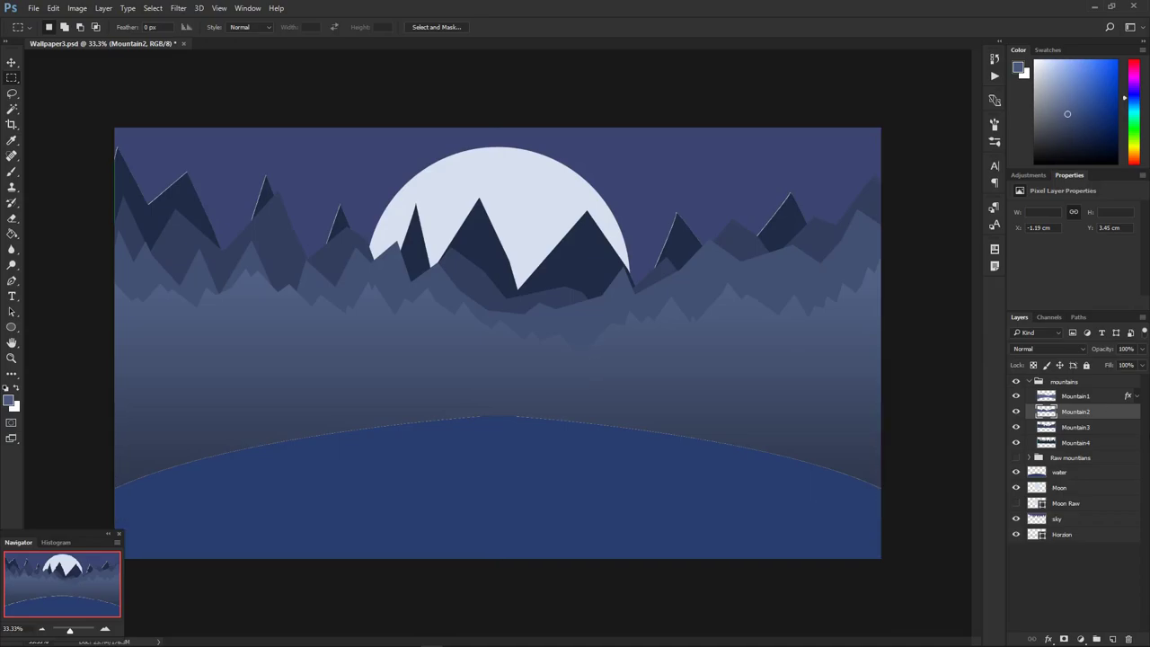
- Try the gradient overlay on Mountain2 twice, removing and then undoing it
{"action": "double_click", "coordinate": [1110, 416]}
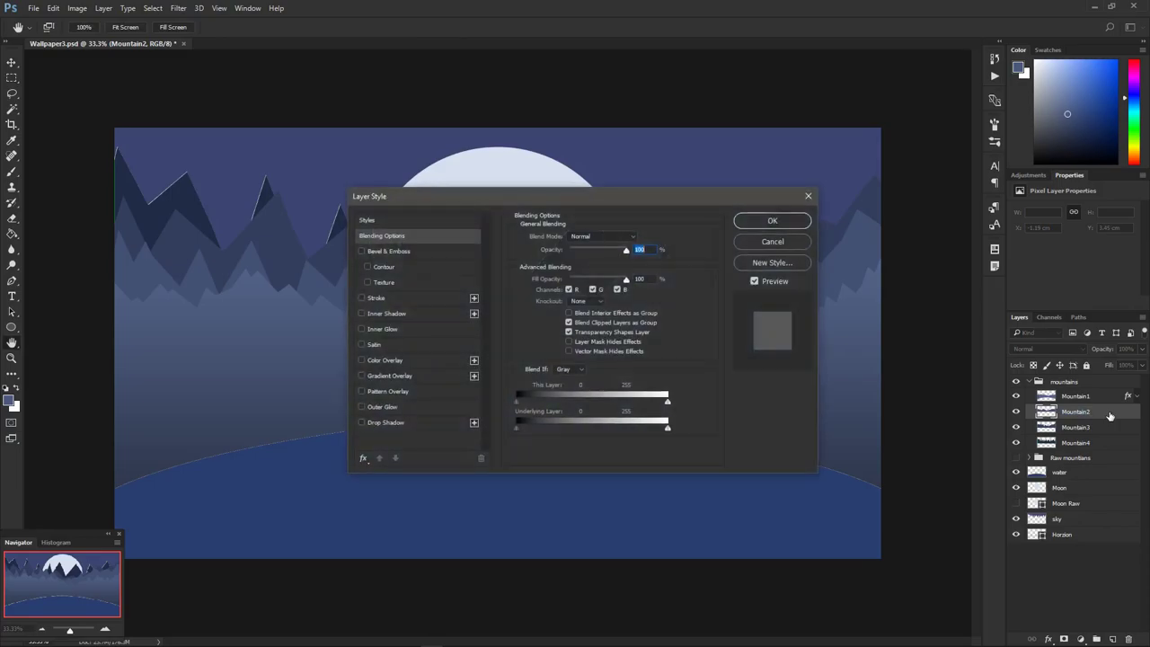
{"action": "left_click", "coordinate": [389, 375]}
{"action": "left_click", "coordinate": [772, 220]}
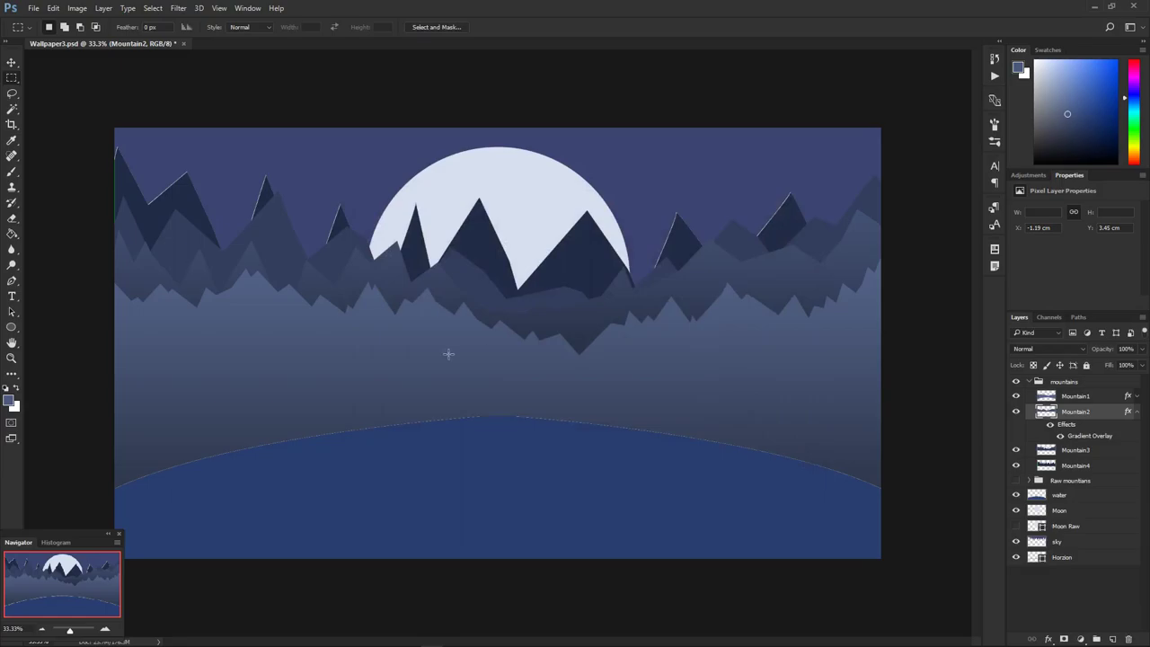
{"action": "left_click_drag", "start_coordinate": [1065, 461], "coordinate": [1067, 445]}
{"action": "left_click", "coordinate": [826, 400]}
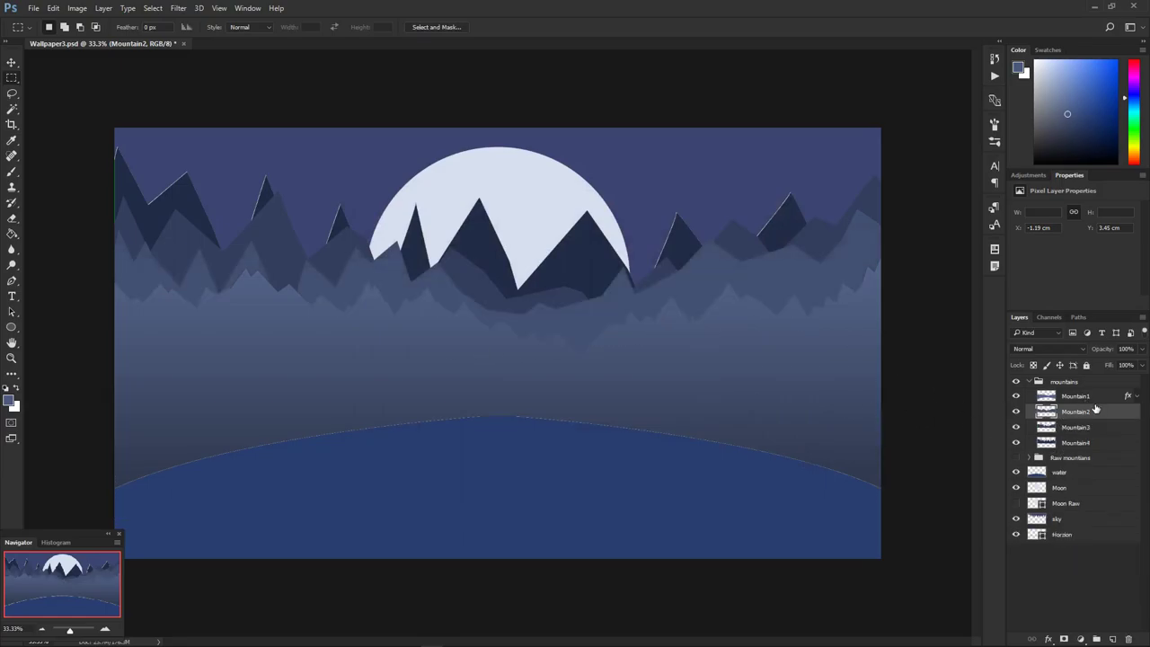
{"action": "double_click", "coordinate": [1100, 411]}
{"action": "left_click", "coordinate": [422, 376]}
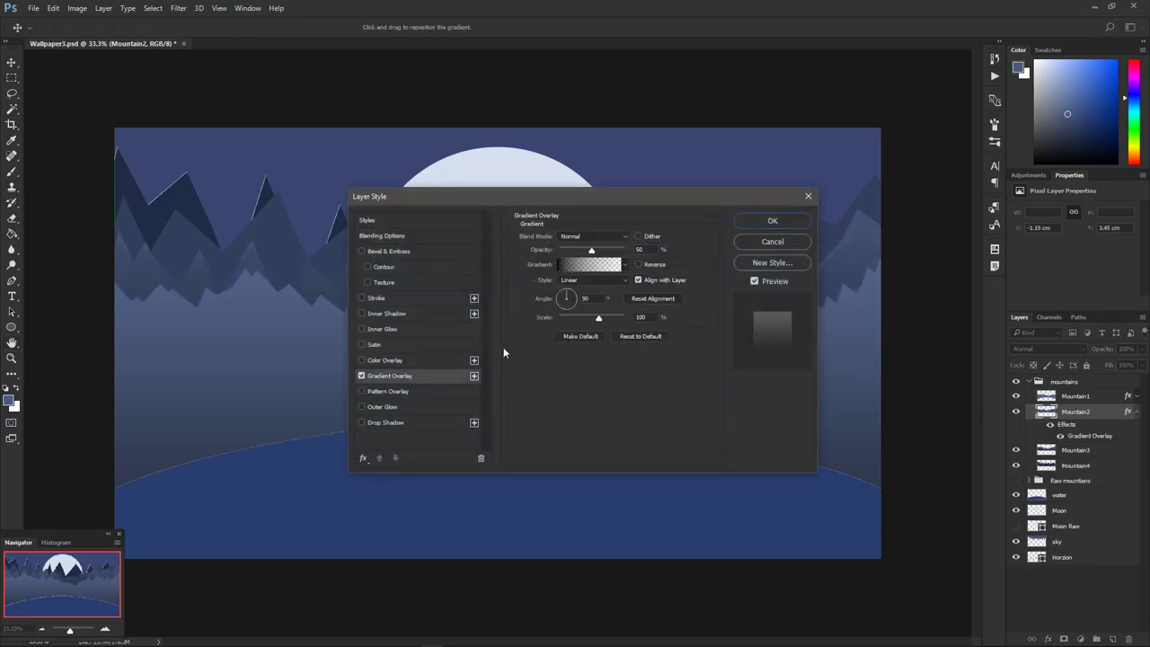
{"action": "left_click", "coordinate": [772, 222]}
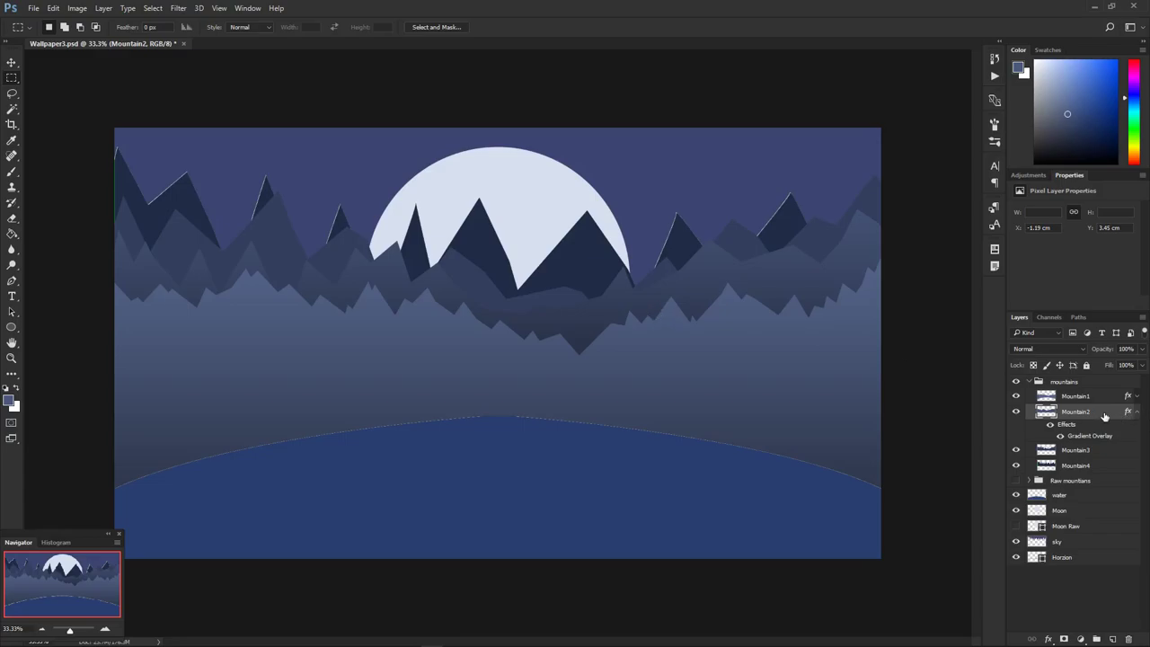
{"action": "key", "text": "ctrl+z"}
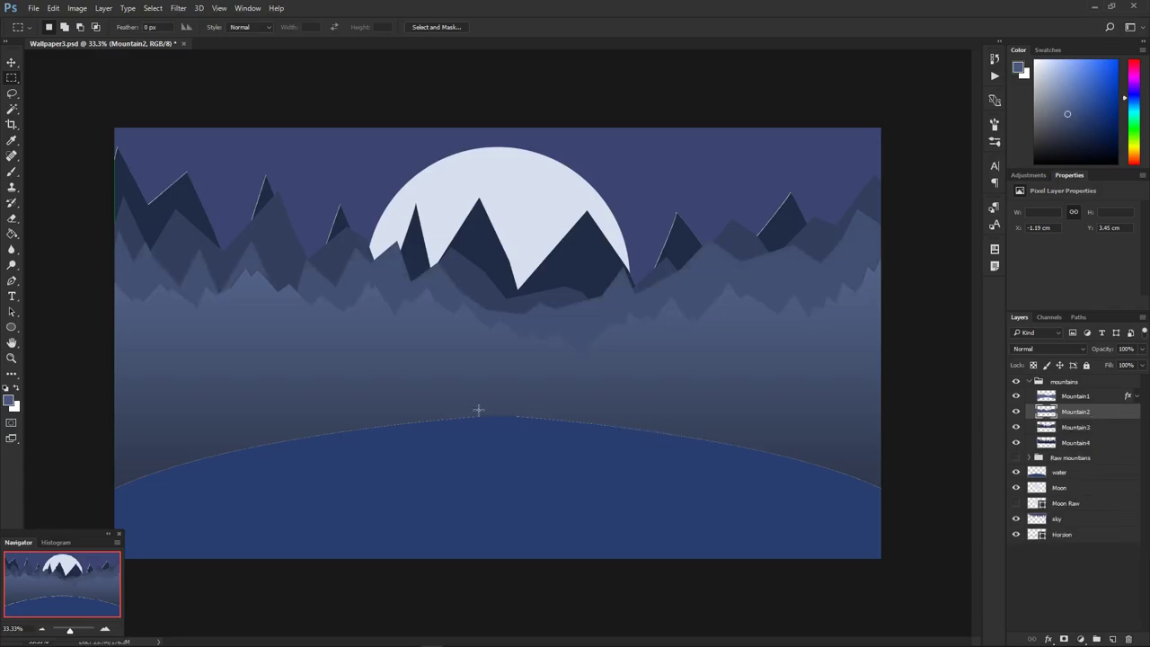
- Clear a lower-canvas selection and apply the 50% linear gradient overlay to Mountain2
{"action": "left_click_drag", "start_coordinate": [72, 373], "coordinate": [955, 531]}
{"action": "key", "text": "ctrl+d"}
{"action": "double_click", "coordinate": [1114, 411]}
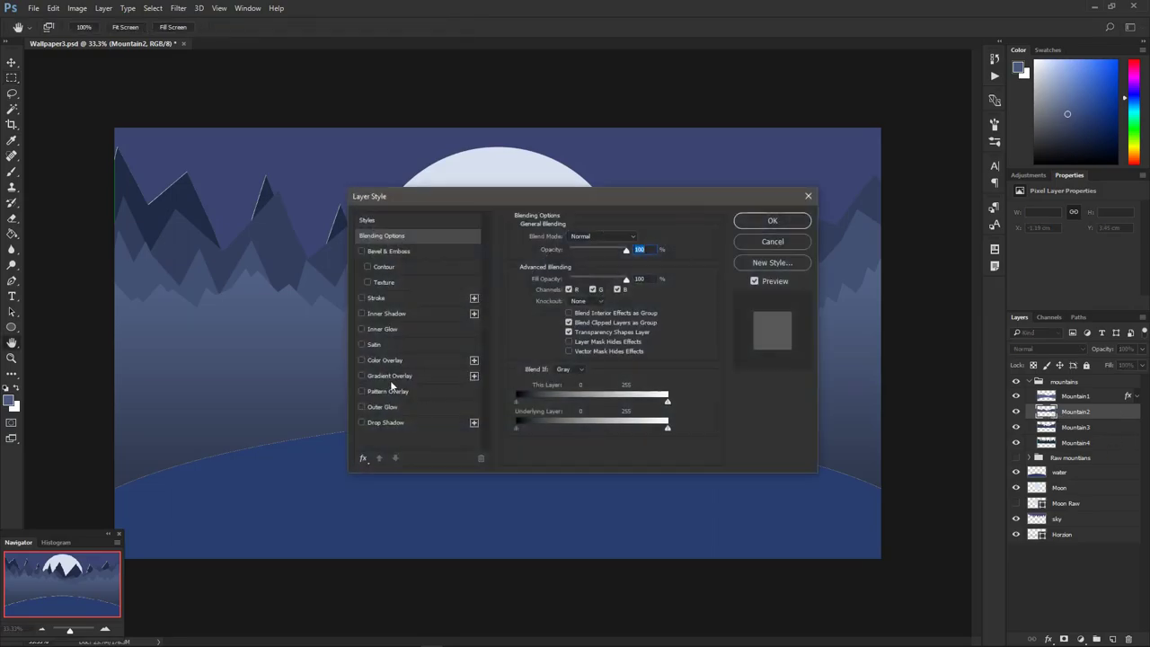
{"action": "left_click", "coordinate": [392, 377]}
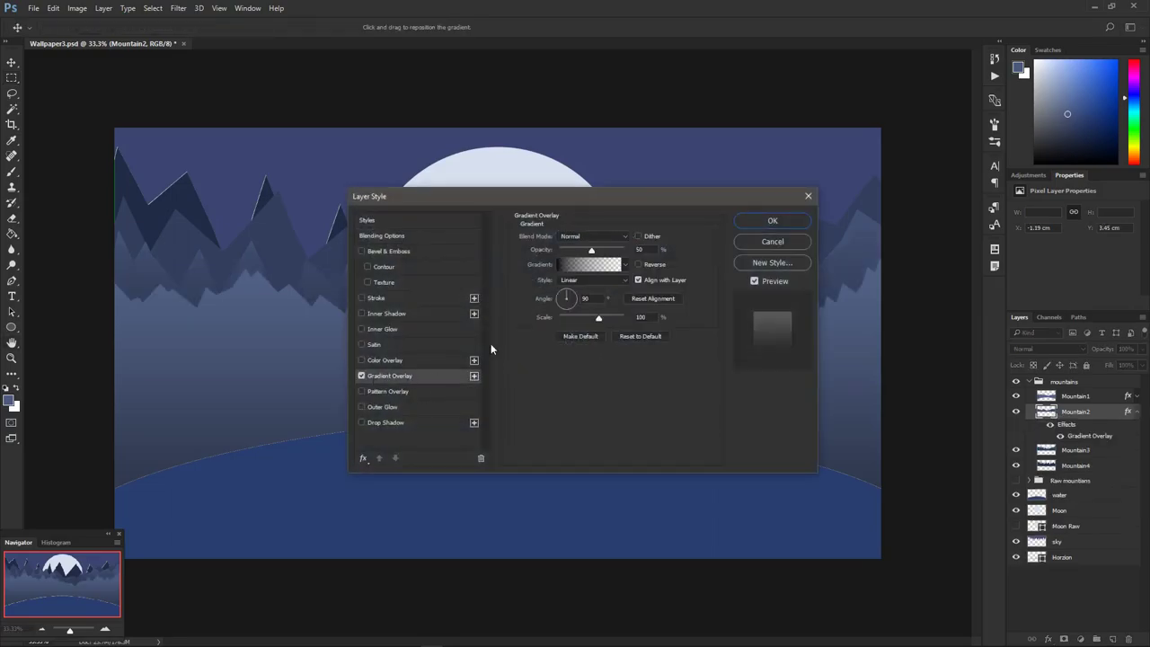
{"action": "left_click", "coordinate": [757, 224]}
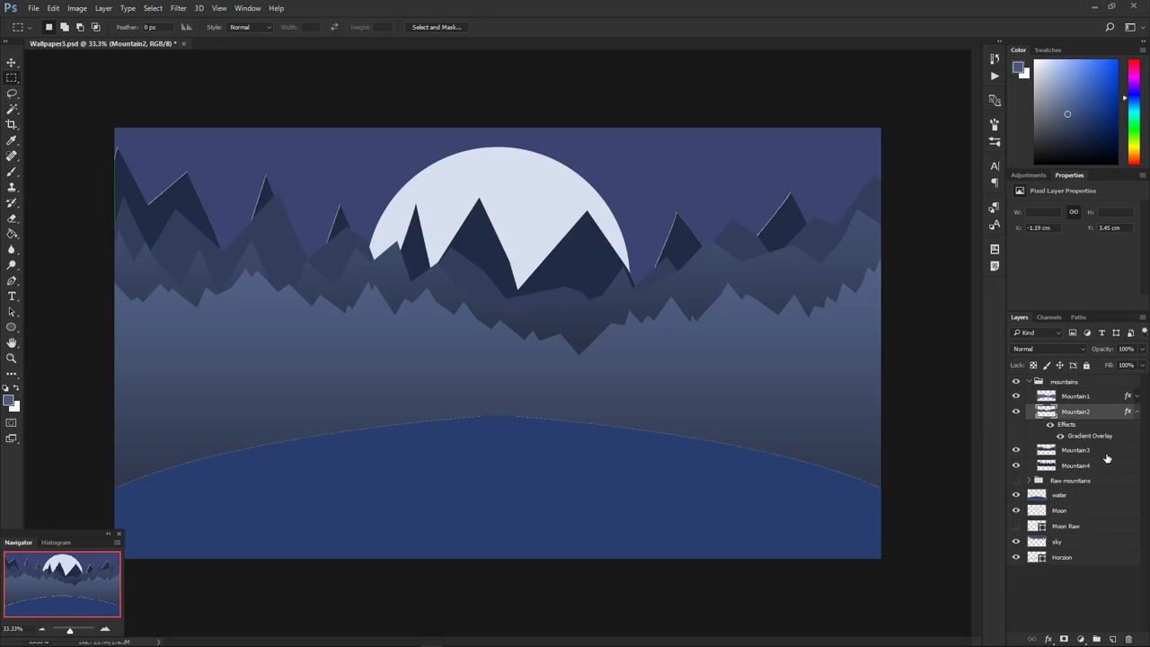
{"action": "left_click", "coordinate": [1136, 411]}
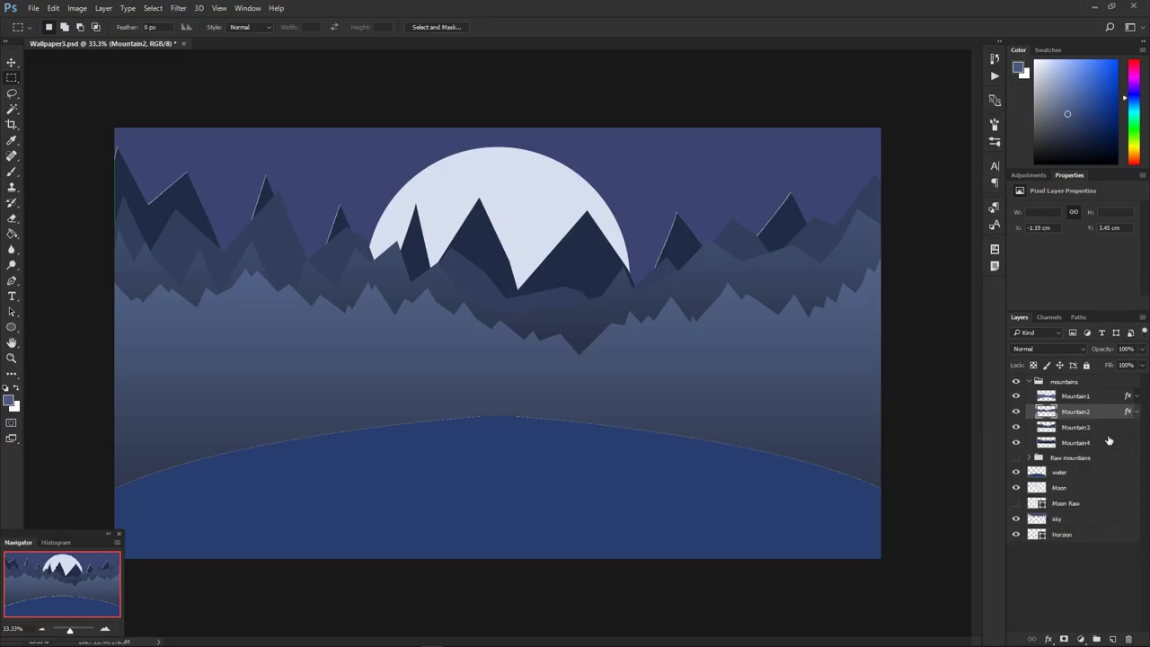
{"action": "left_click", "coordinate": [1105, 433]}
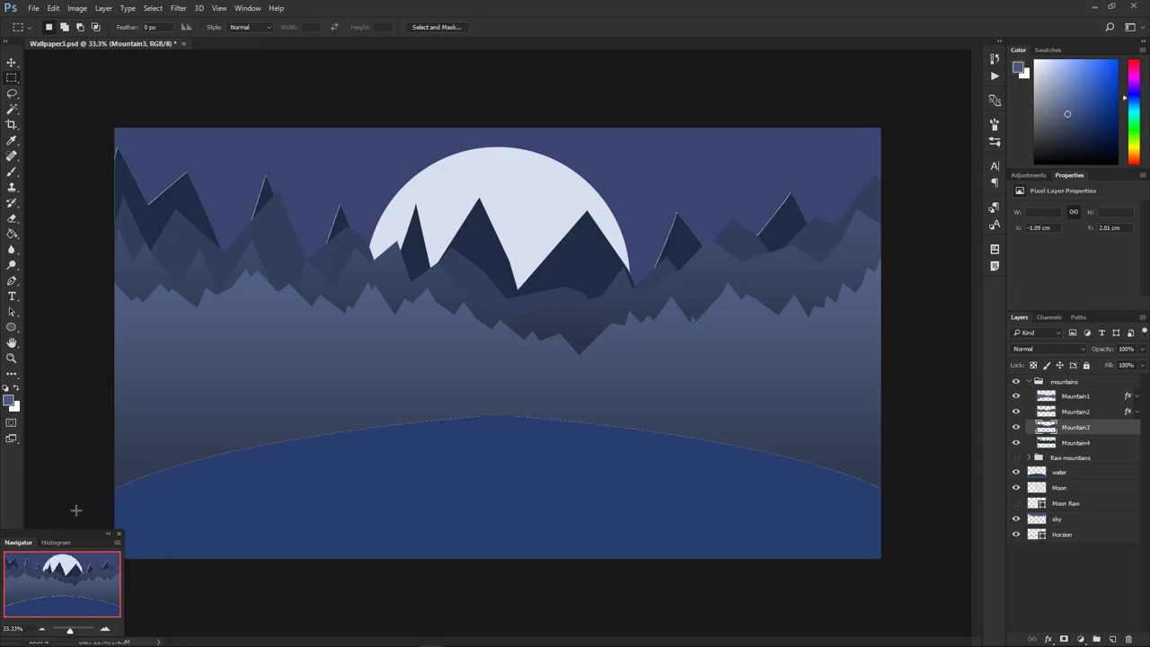
- Drop a lower-canvas selection, then give Mountain3 the gradient overlay and collapse its effects
{"action": "left_click_drag", "start_coordinate": [77, 510], "coordinate": [916, 324]}
{"action": "key", "text": "ctrl+d"}
{"action": "double_click", "coordinate": [1114, 430]}
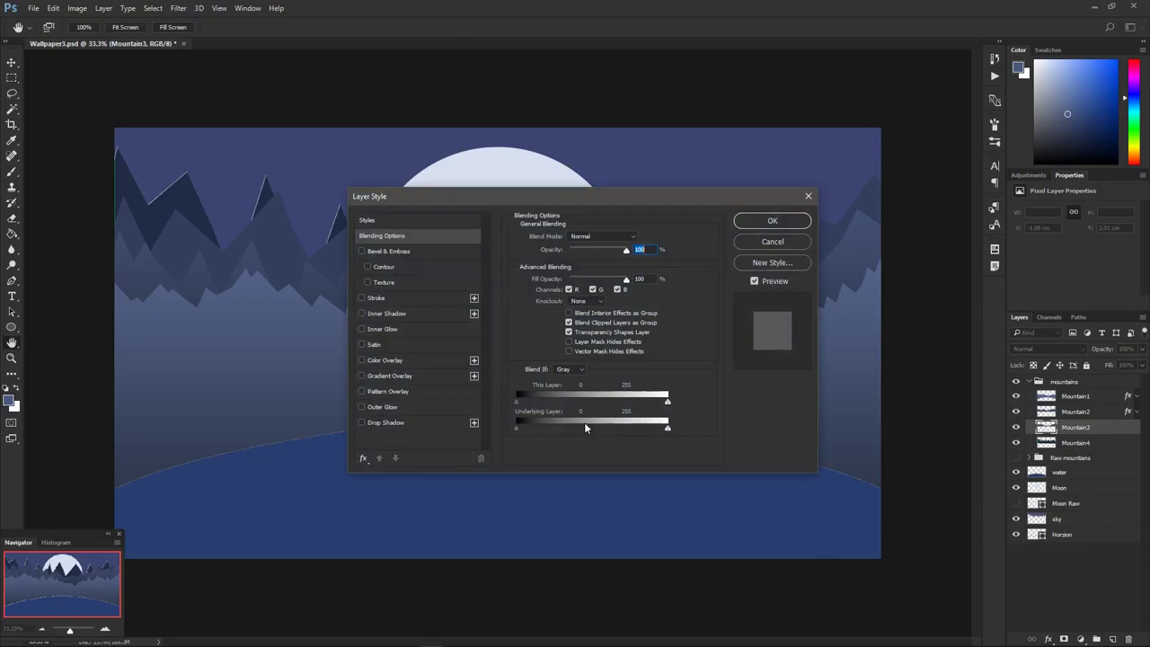
{"action": "left_click", "coordinate": [394, 374]}
{"action": "left_click", "coordinate": [768, 225]}
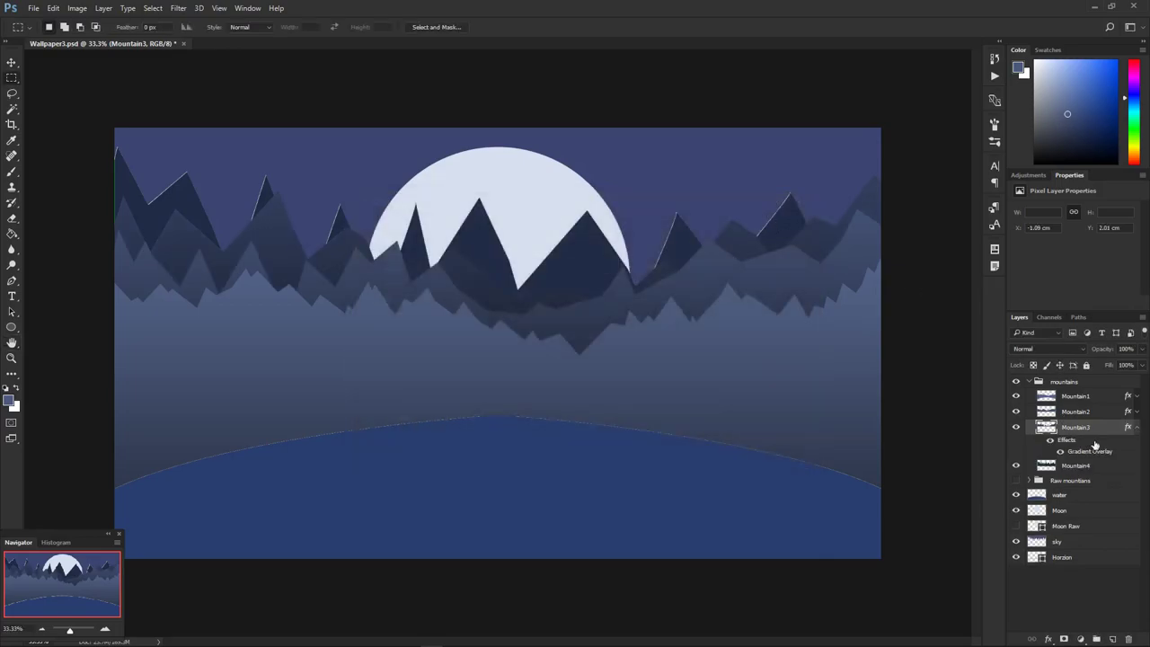
{"action": "left_click", "coordinate": [1138, 429]}
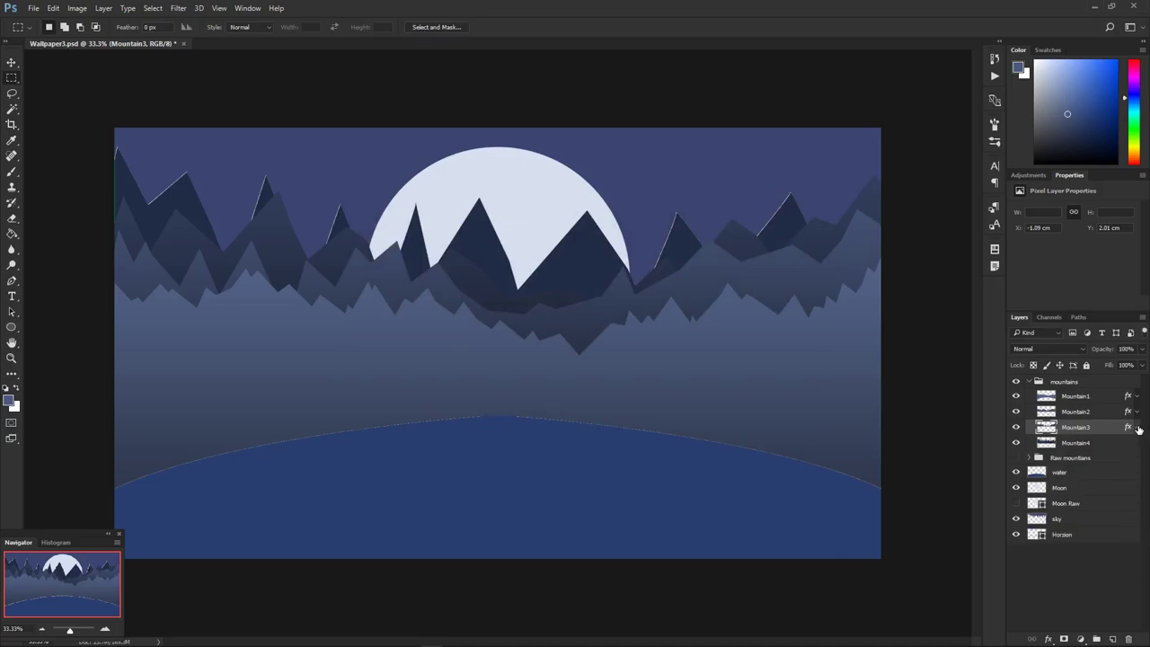
{"action": "left_click", "coordinate": [1092, 446]}
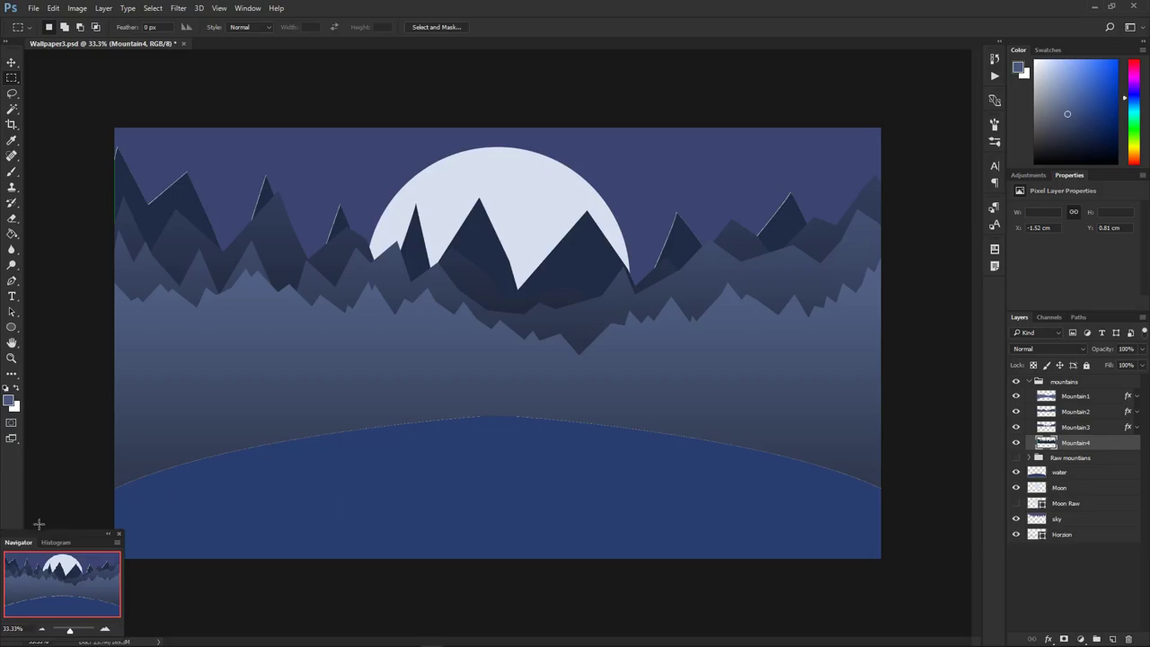
- Clear a stray selection and add the gradient overlay to Mountain4, collapsing its effects
{"action": "left_click_drag", "start_coordinate": [38, 524], "coordinate": [916, 310]}
{"action": "key", "text": "ctrl+d"}
{"action": "double_click", "coordinate": [1114, 445]}
{"action": "left_click", "coordinate": [391, 371]}
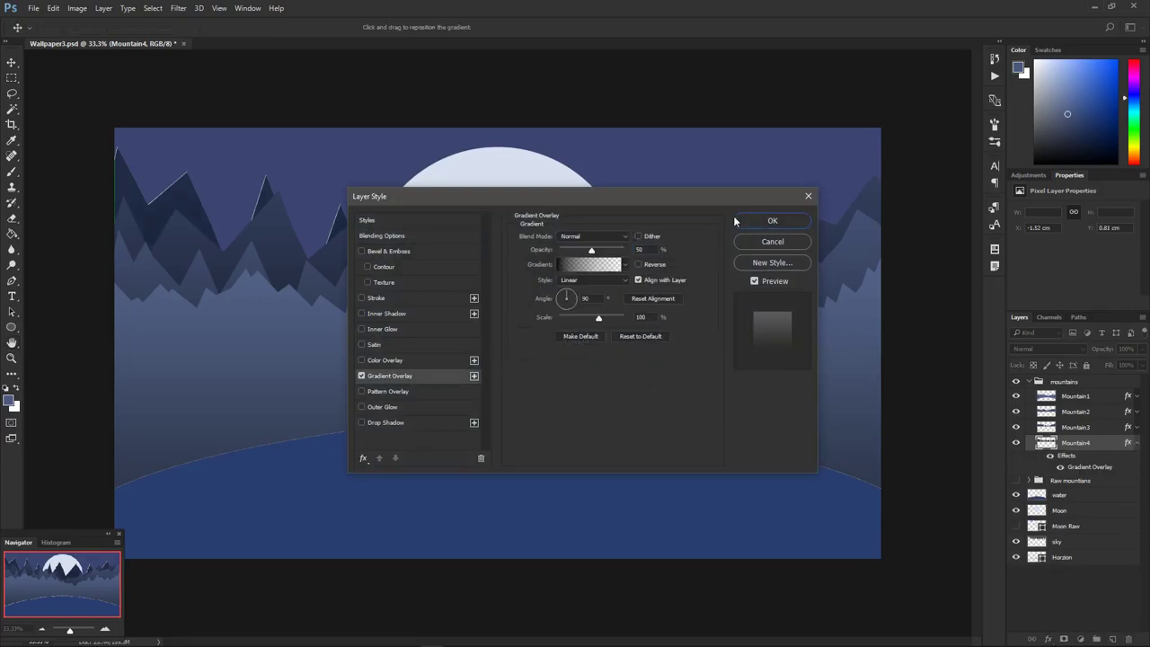
{"action": "left_click", "coordinate": [738, 221]}
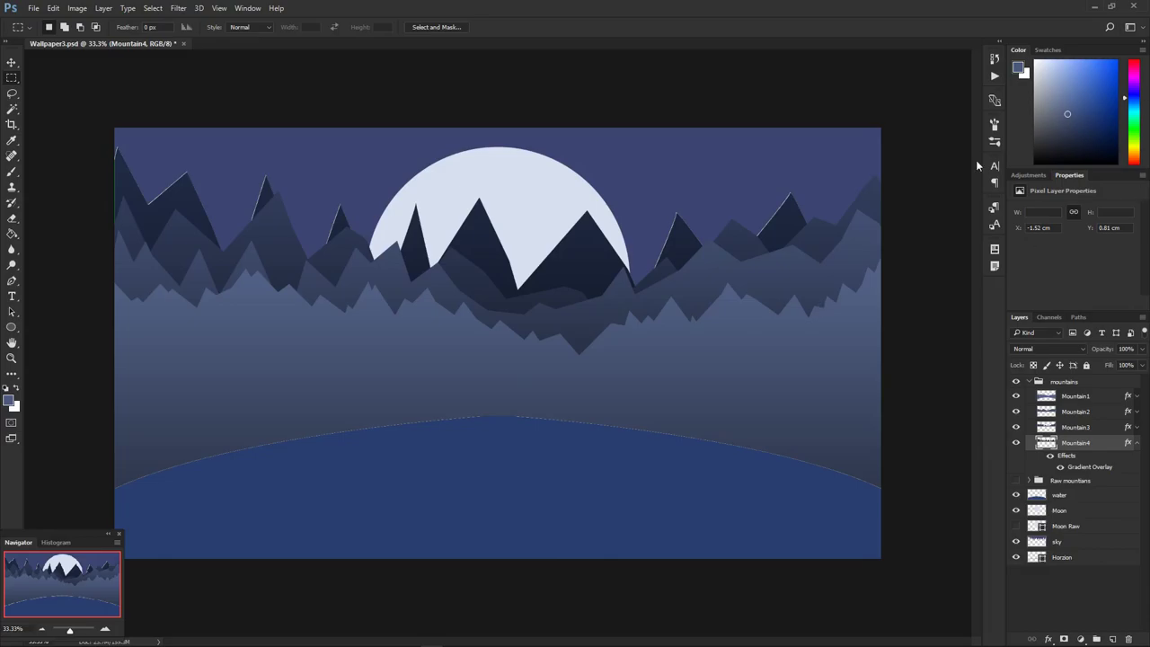
{"action": "left_click", "coordinate": [1138, 444]}
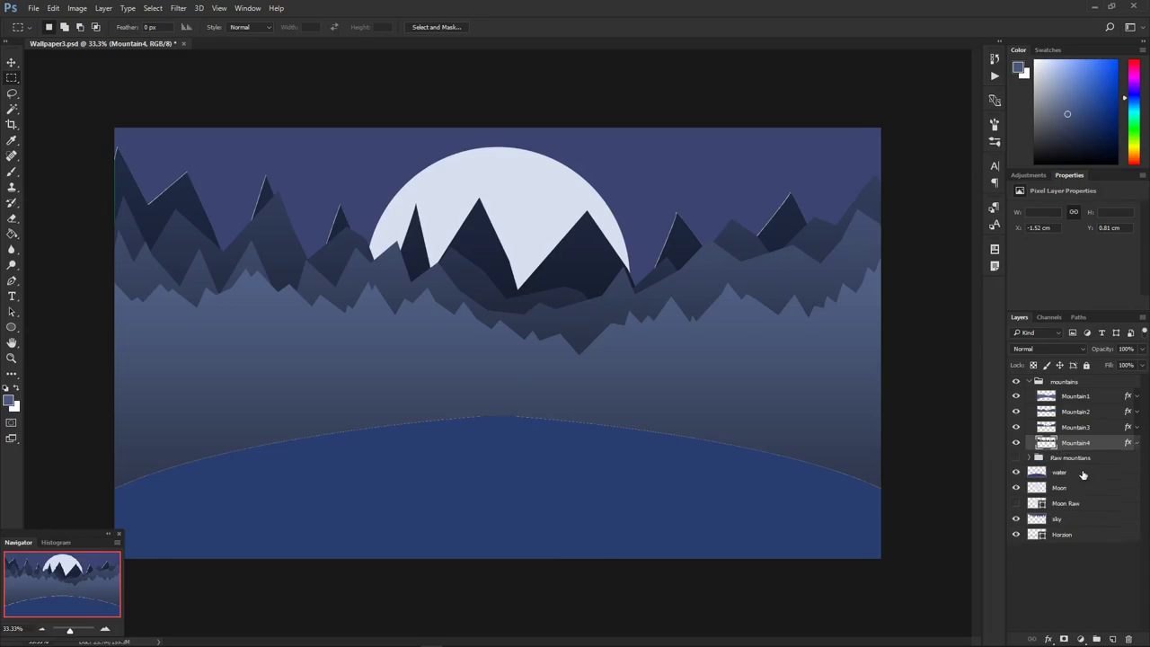
{"action": "double_click", "coordinate": [1080, 474]}
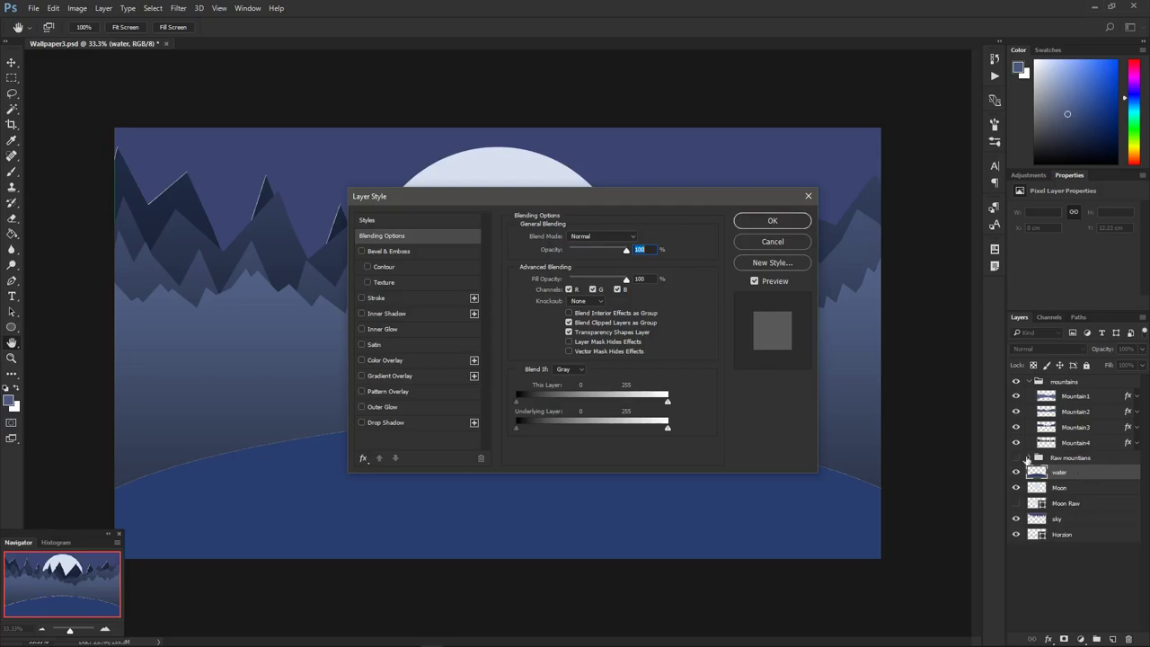
- Enable a Gradient Overlay on the water layer with opacity lowered below 50%
{"action": "left_click", "coordinate": [403, 375]}
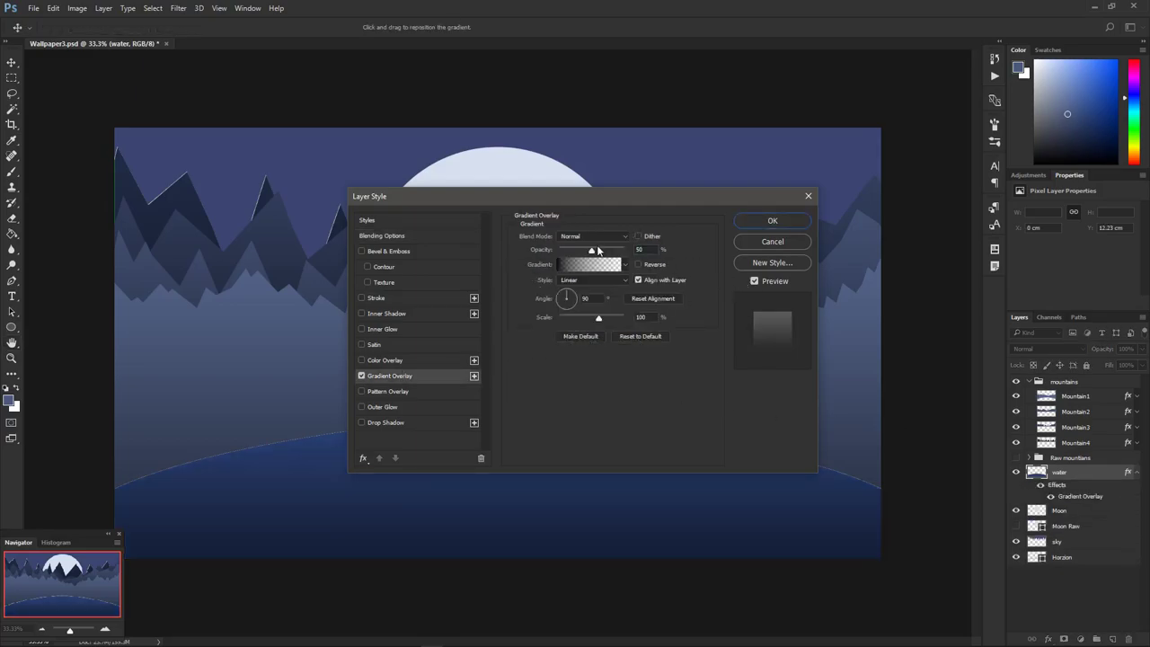
{"action": "left_click_drag", "start_coordinate": [591, 251], "coordinate": [582, 253]}
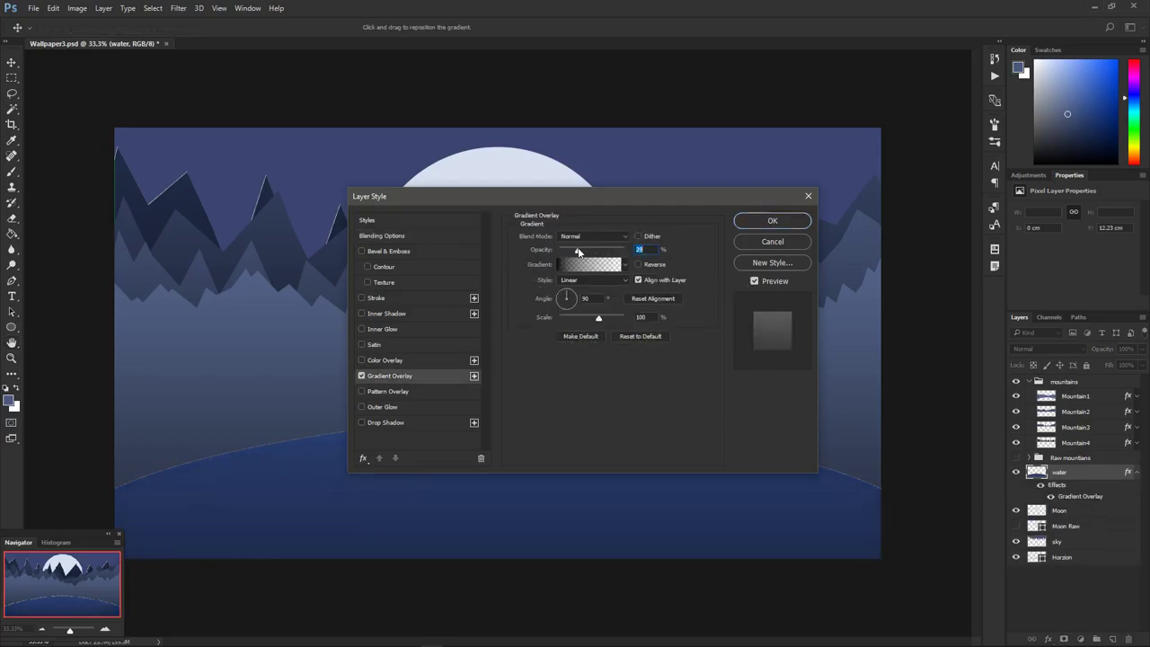
{"action": "left_click", "coordinate": [760, 219]}
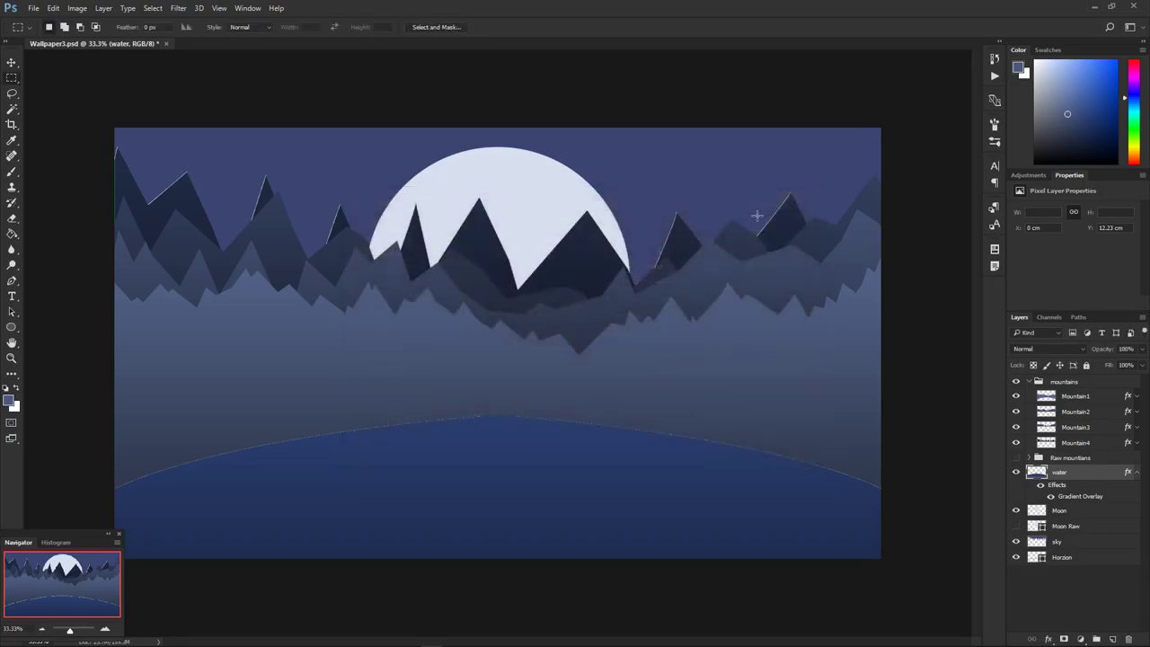
{"action": "double_click", "coordinate": [1087, 542]}
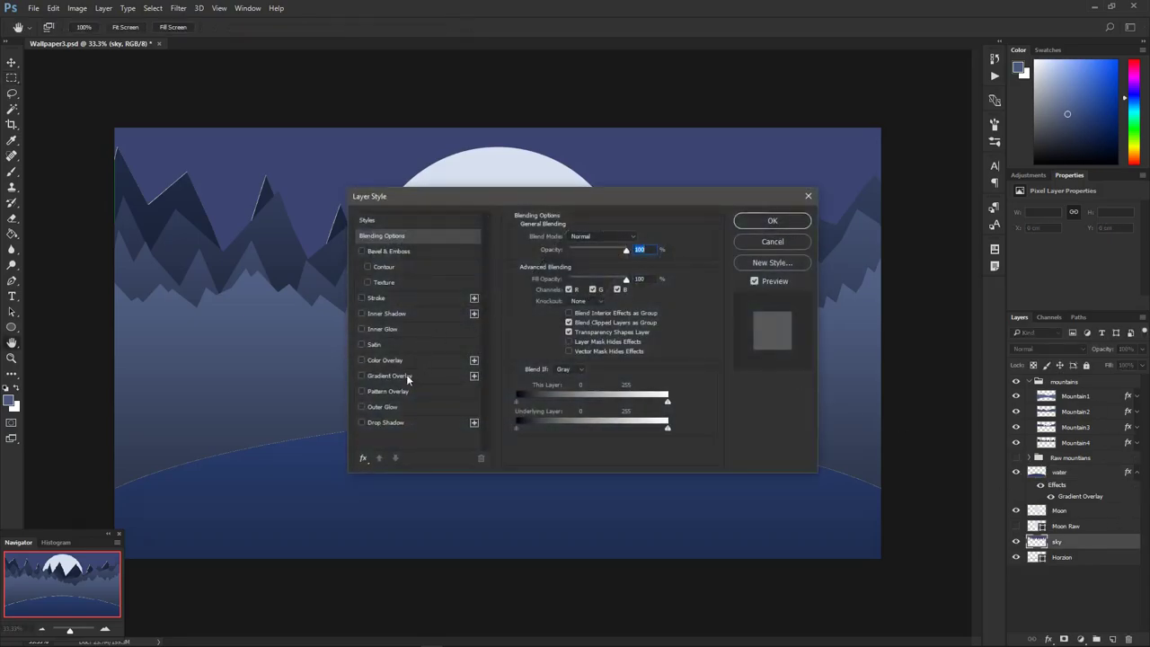
- Turn on the sky layer's Gradient Overlay and reverse its direction
{"action": "left_click", "coordinate": [406, 378]}
{"action": "left_click_drag", "start_coordinate": [665, 203], "coordinate": [397, 272]}
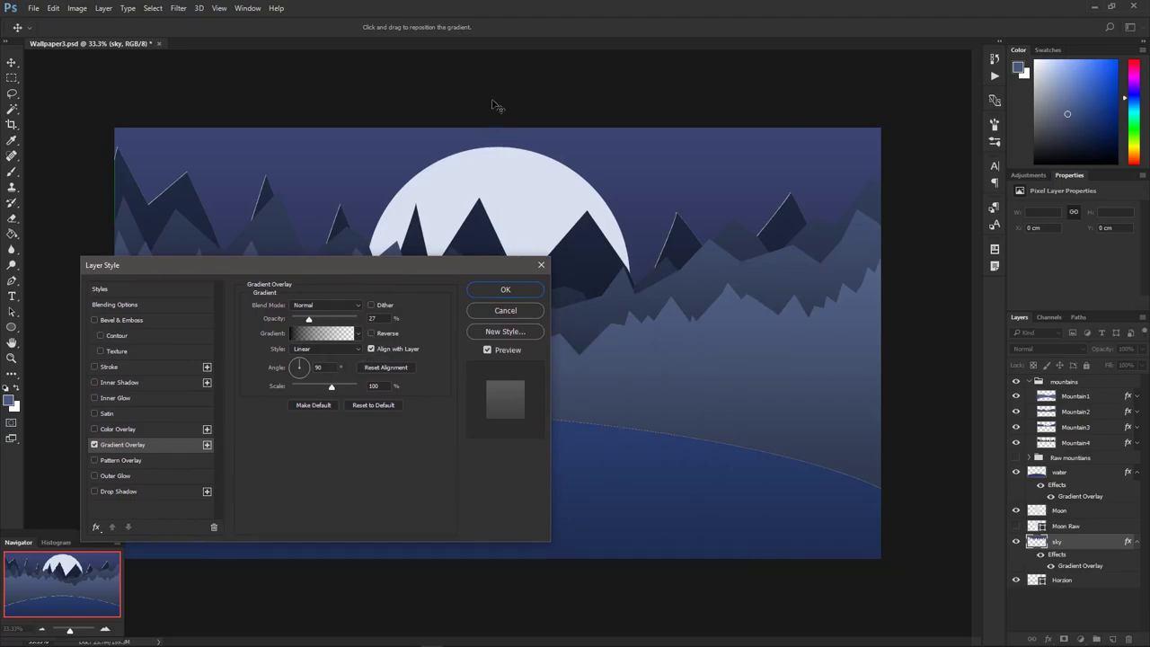
{"action": "left_click", "coordinate": [372, 334]}
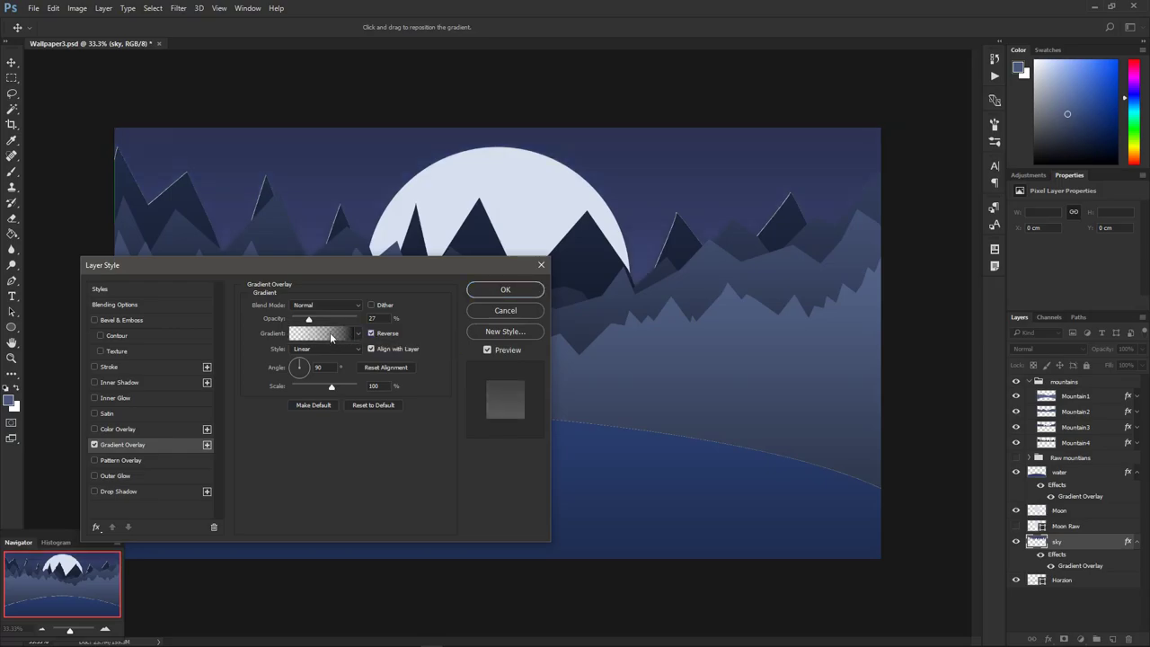
- Edit the sky overlay gradient, shifting its midpoint to 50%
{"action": "left_click", "coordinate": [309, 335]}
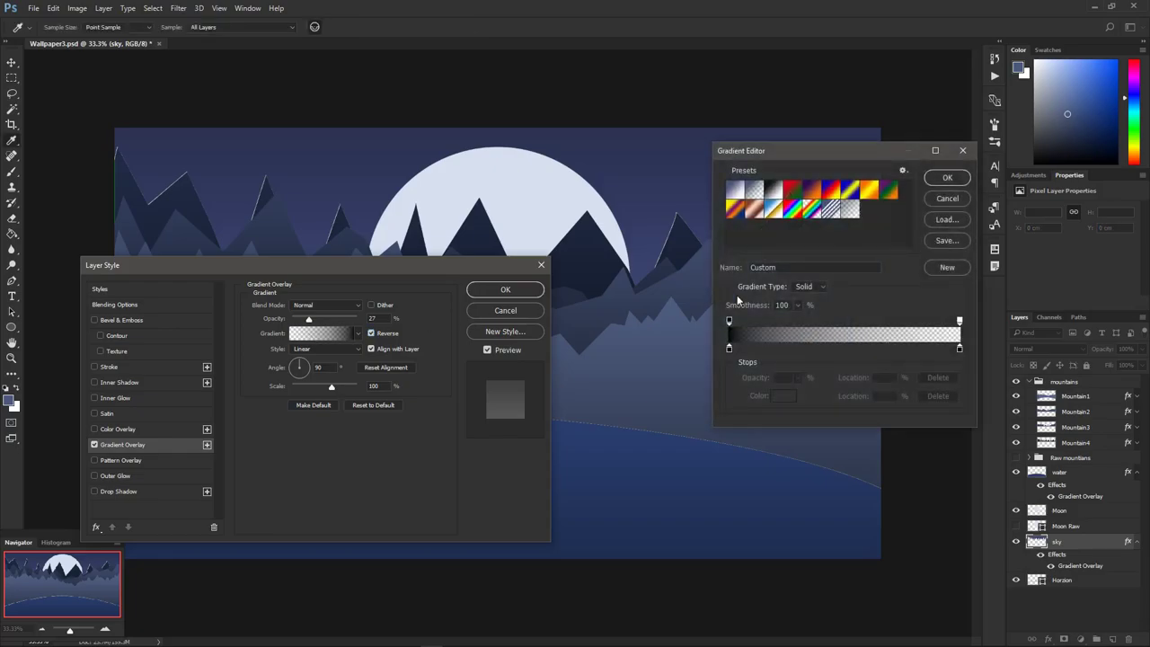
{"action": "left_click", "coordinate": [956, 321]}
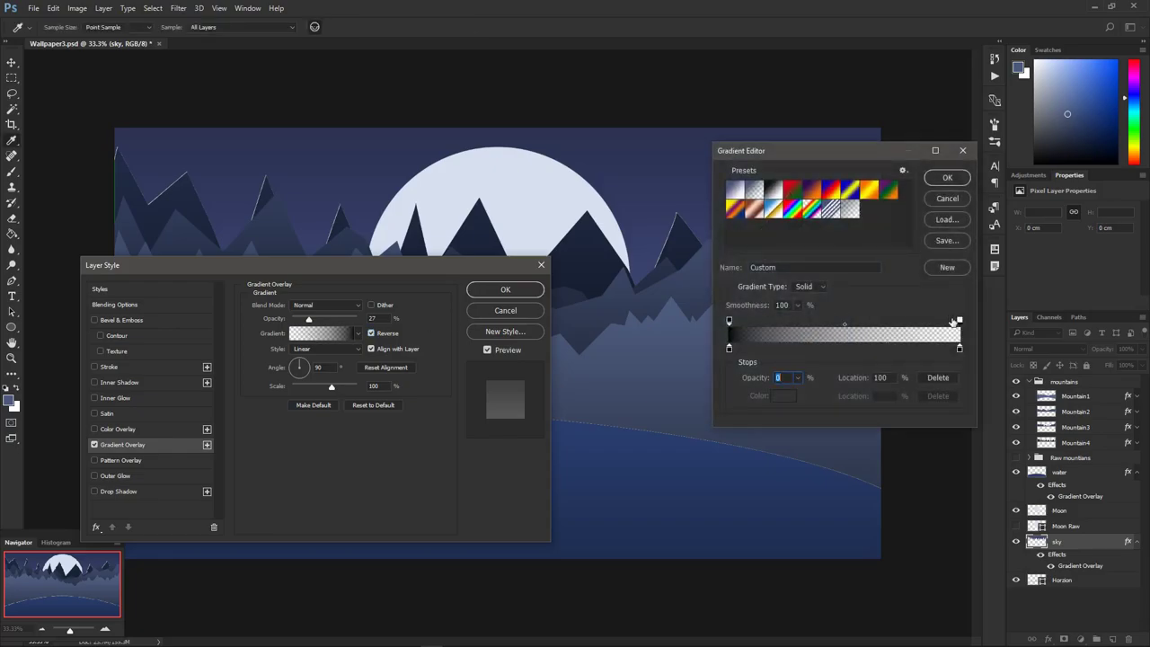
{"action": "left_click", "coordinate": [843, 328]}
{"action": "left_click_drag", "start_coordinate": [844, 329], "coordinate": [789, 334]}
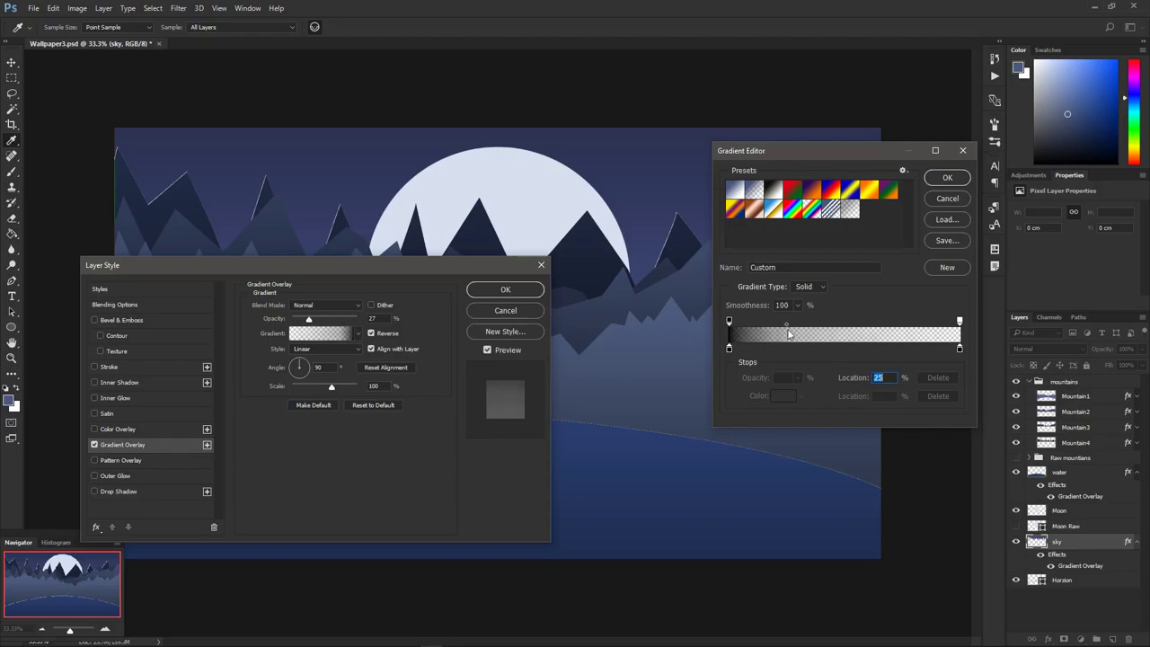
{"action": "left_click", "coordinate": [946, 178]}
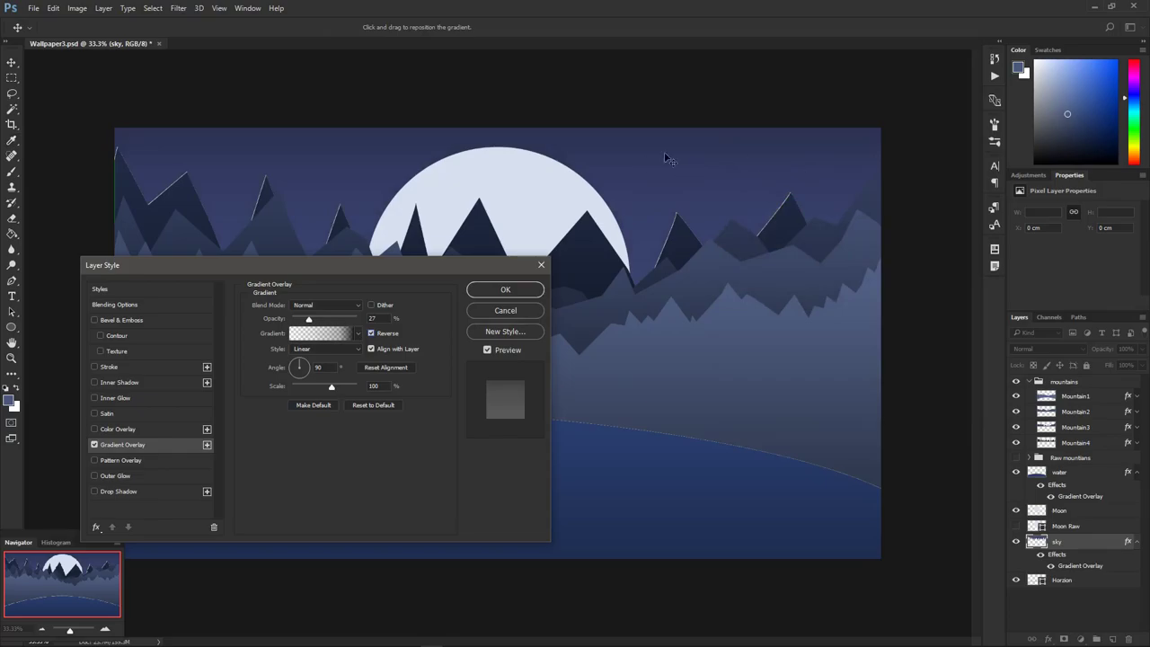
- Set the sky overlay opacity to 31% and apply it
{"action": "left_click_drag", "start_coordinate": [310, 320], "coordinate": [312, 324]}
{"action": "left_click", "coordinate": [492, 295]}
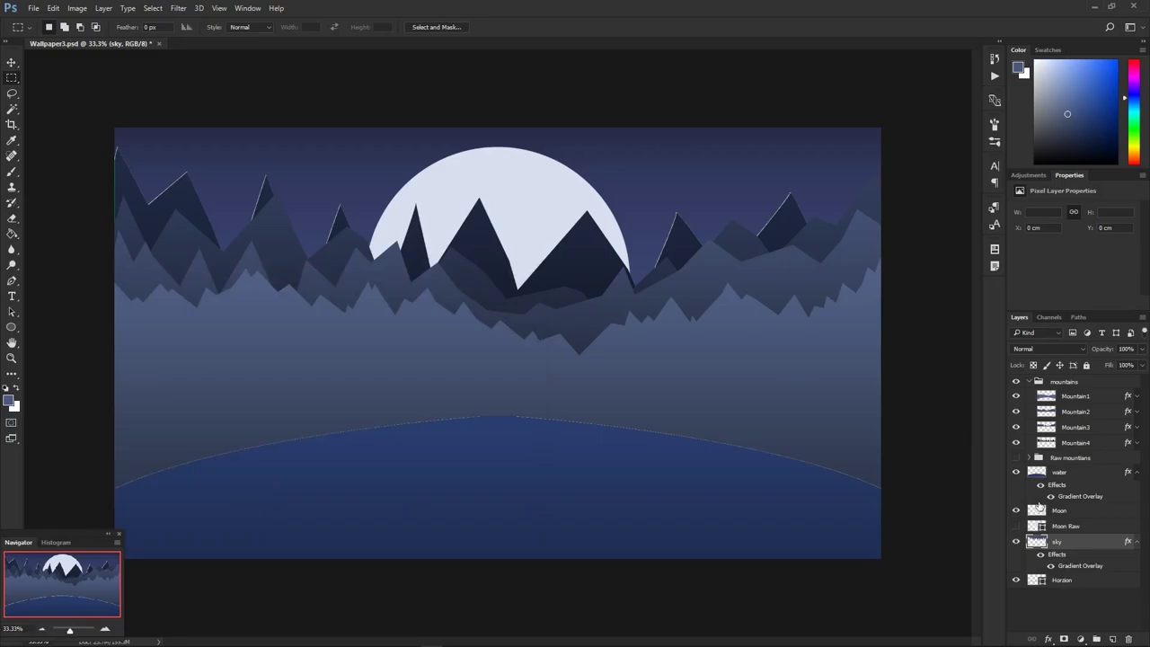
{"action": "left_click", "coordinate": [1137, 476]}
- Add a new empty layer directly above the sky layer and name it 'stars'
{"action": "left_click", "coordinate": [1136, 520]}
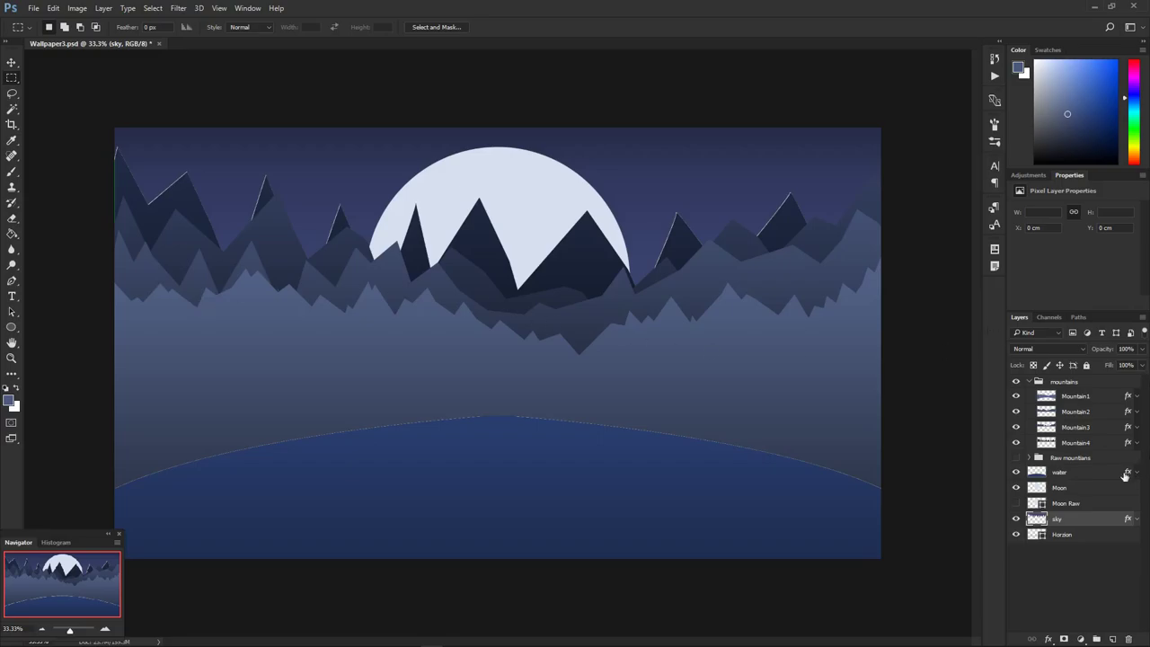
{"action": "left_click", "coordinate": [1078, 487]}
{"action": "left_click", "coordinate": [1078, 503]}
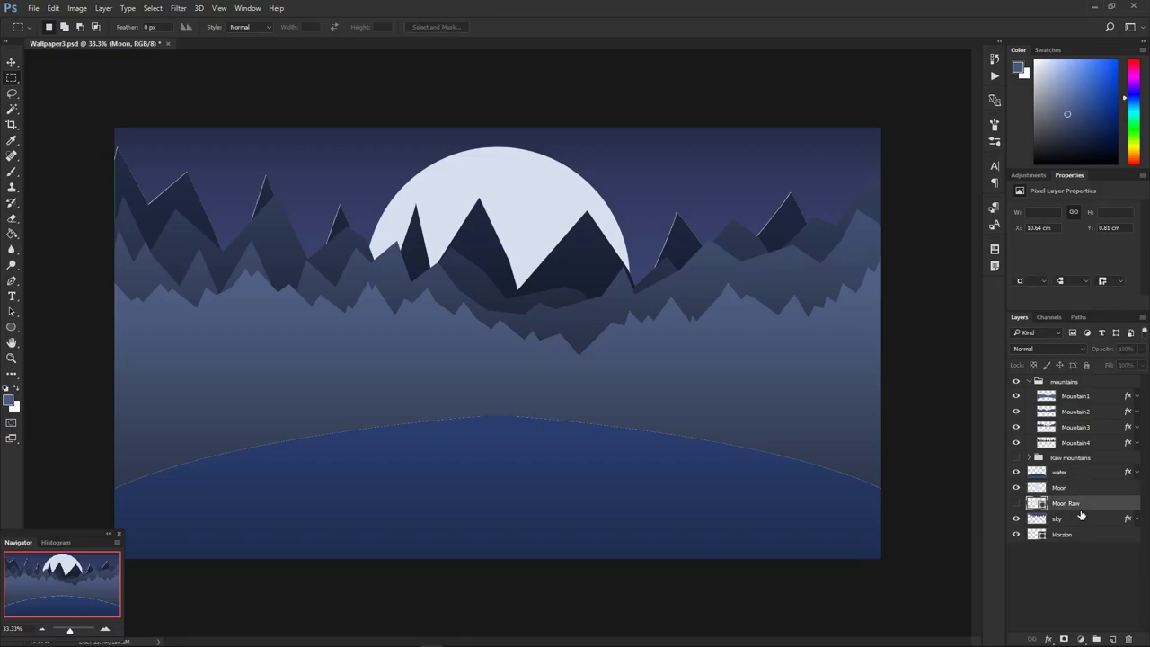
{"action": "left_click", "coordinate": [1104, 521]}
{"action": "left_click", "coordinate": [1112, 639]}
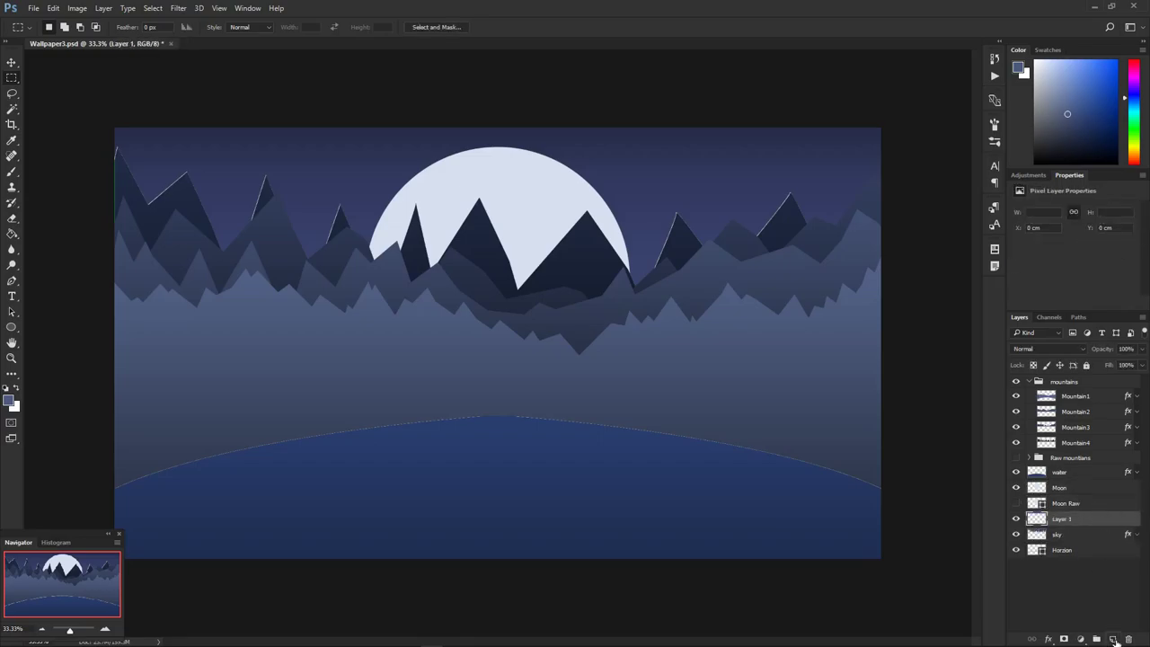
{"action": "double_click", "coordinate": [1062, 519]}
{"action": "type", "text": "stars"}
{"action": "key", "text": "Return"}
- Switch to the Brush tool and make white the painting colour
{"action": "key", "text": "b"}
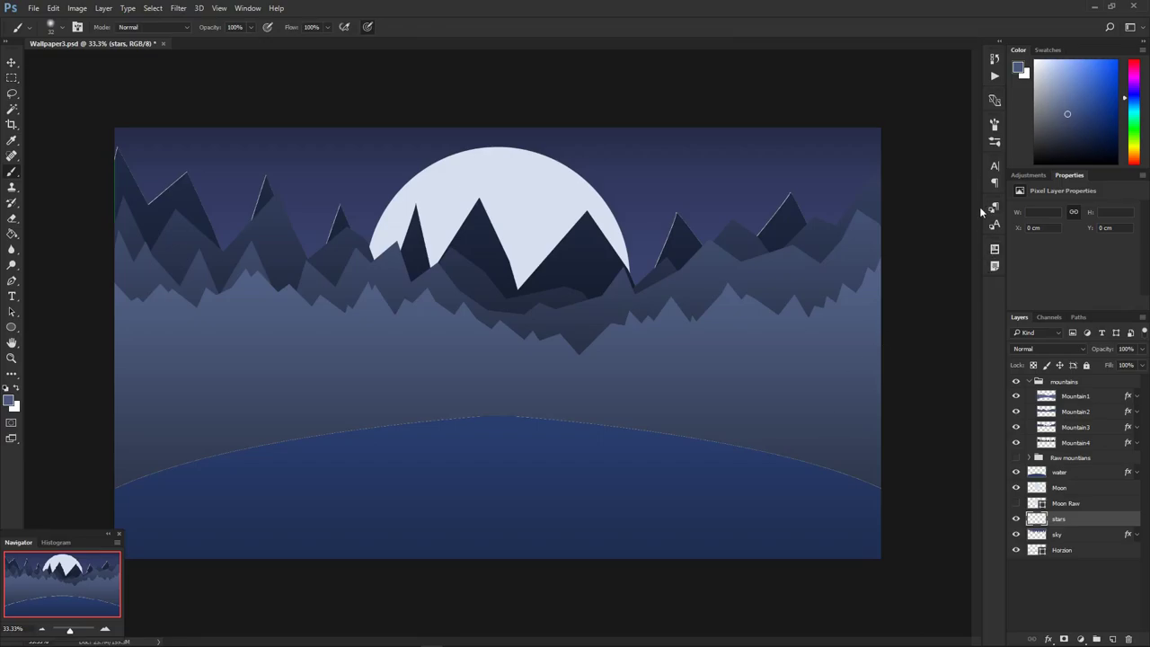
{"action": "left_click", "coordinate": [994, 144]}
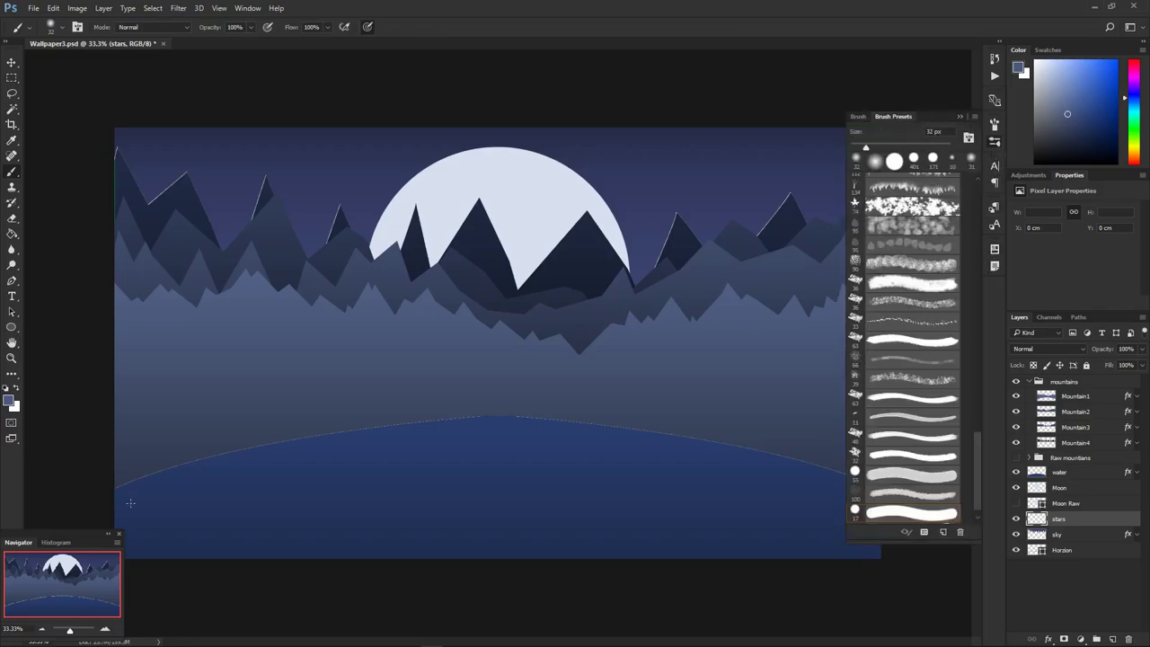
{"action": "left_click", "coordinate": [17, 388]}
{"action": "left_click", "coordinate": [1134, 99]}
- Try the brush presets and a 17 px hard round tip at 83% hardness
{"action": "scroll", "coordinate": [974, 462], "scroll_direction": "down", "scroll_amount": 1}
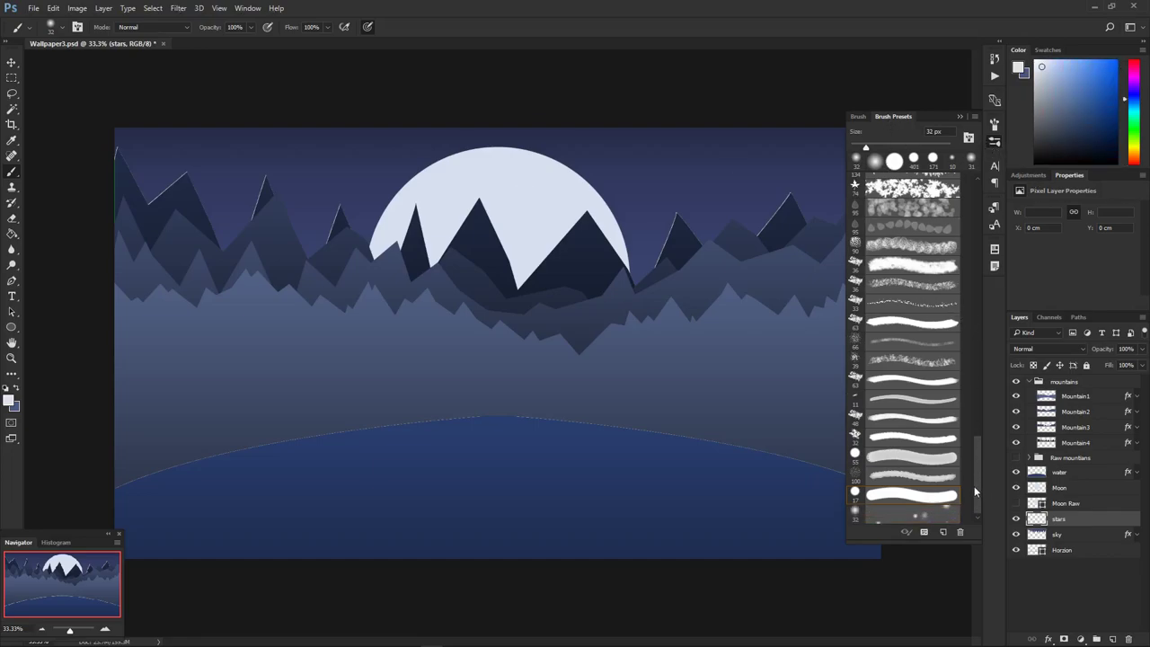
{"action": "left_click", "coordinate": [892, 515]}
{"action": "left_click", "coordinate": [895, 496]}
{"action": "left_click_drag", "start_coordinate": [976, 481], "coordinate": [973, 199]}
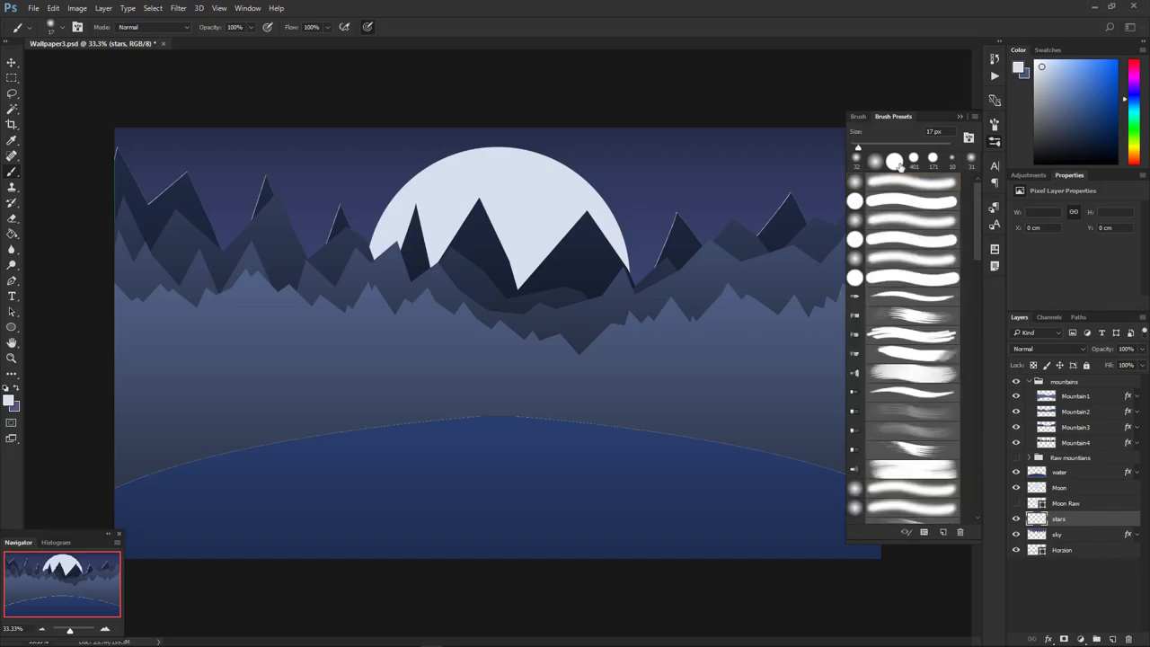
{"action": "left_click", "coordinate": [860, 115]}
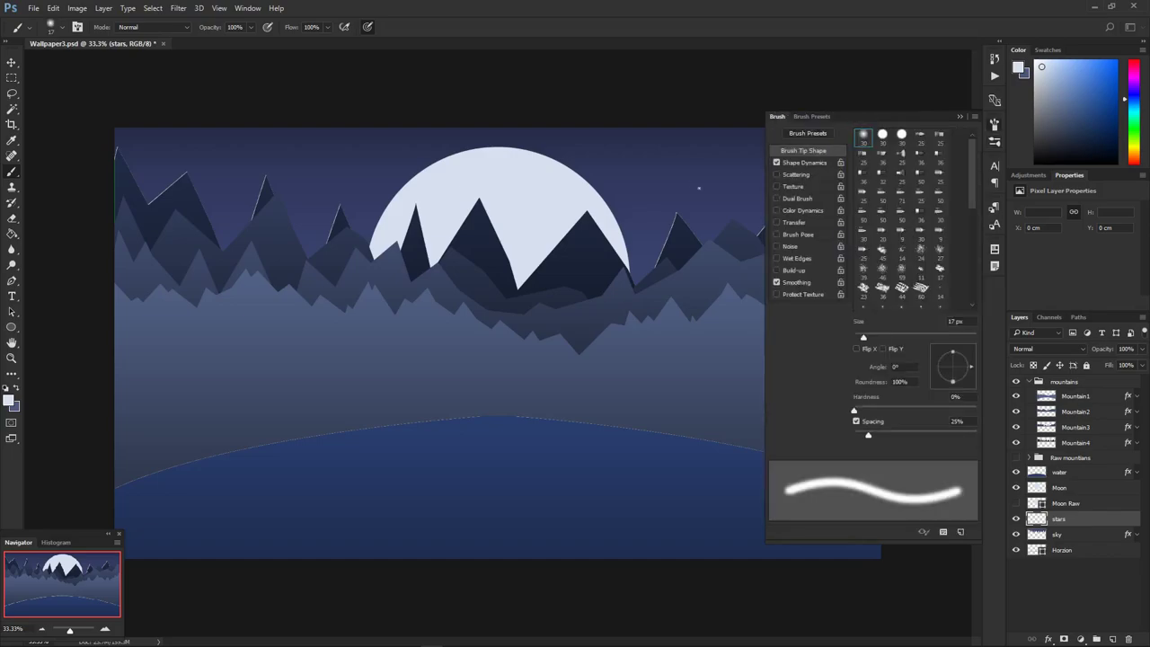
{"action": "left_click", "coordinate": [871, 413]}
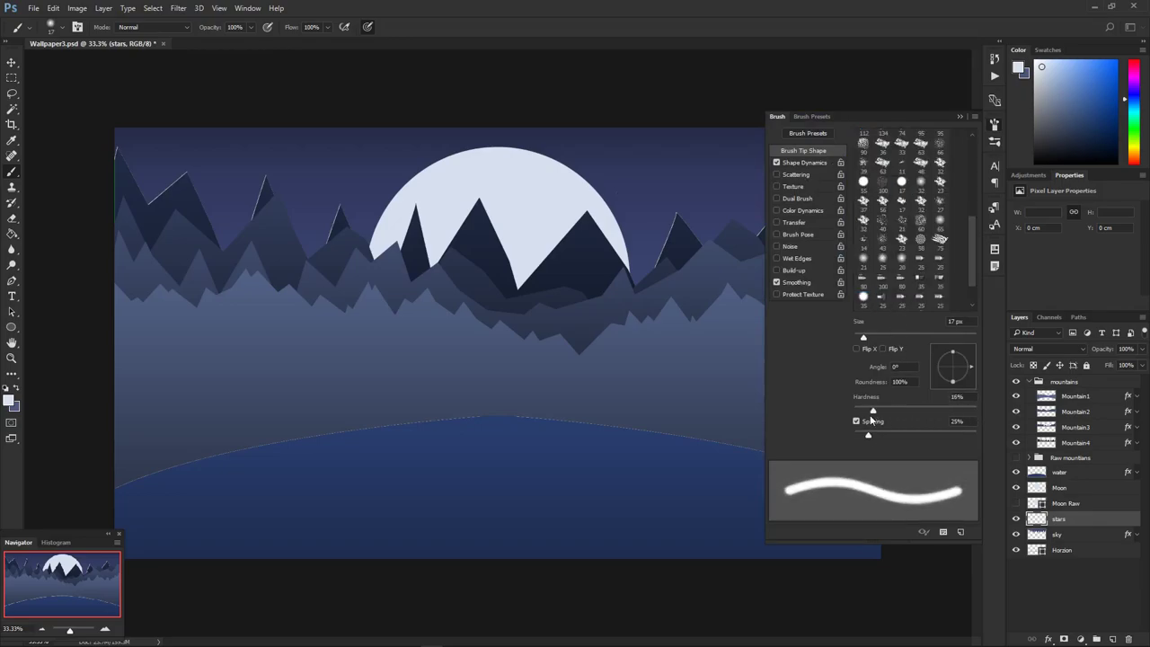
{"action": "mouse_move", "coordinate": [871, 416]}
{"action": "left_mouse_down"}
{"action": "mouse_move", "coordinate": [826, 411]}
{"action": "mouse_move", "coordinate": [969, 417]}
{"action": "left_mouse_up"}
{"action": "left_click", "coordinate": [901, 181]}
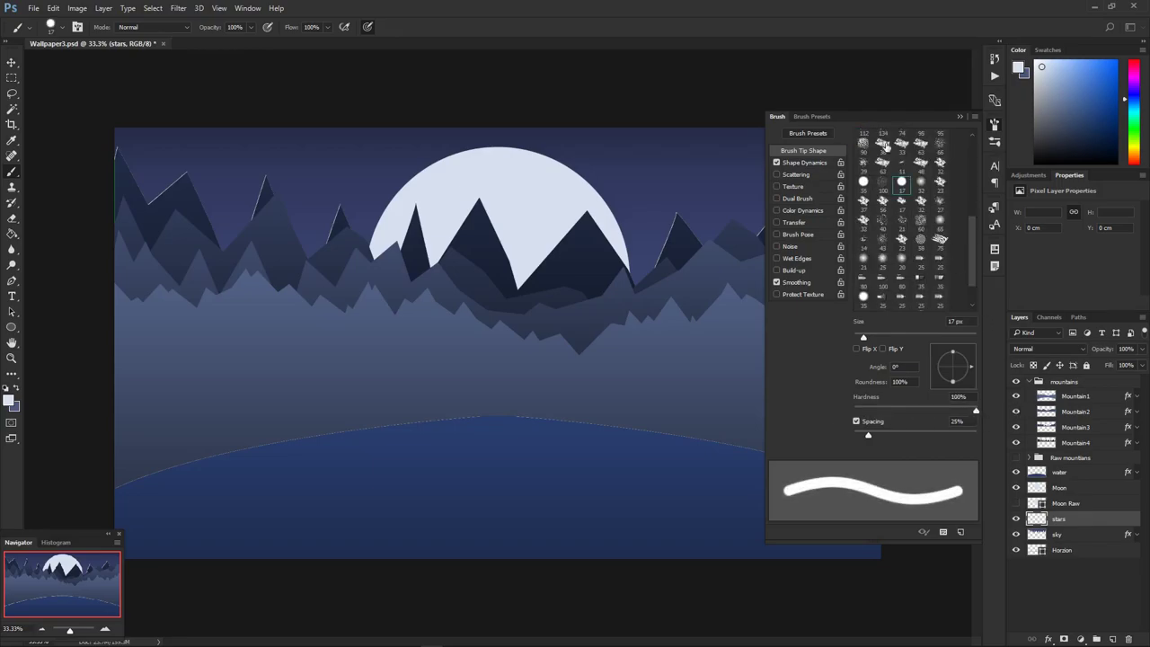
- Choose the 30 px soft round brush tip instead
{"action": "left_click", "coordinate": [811, 116]}
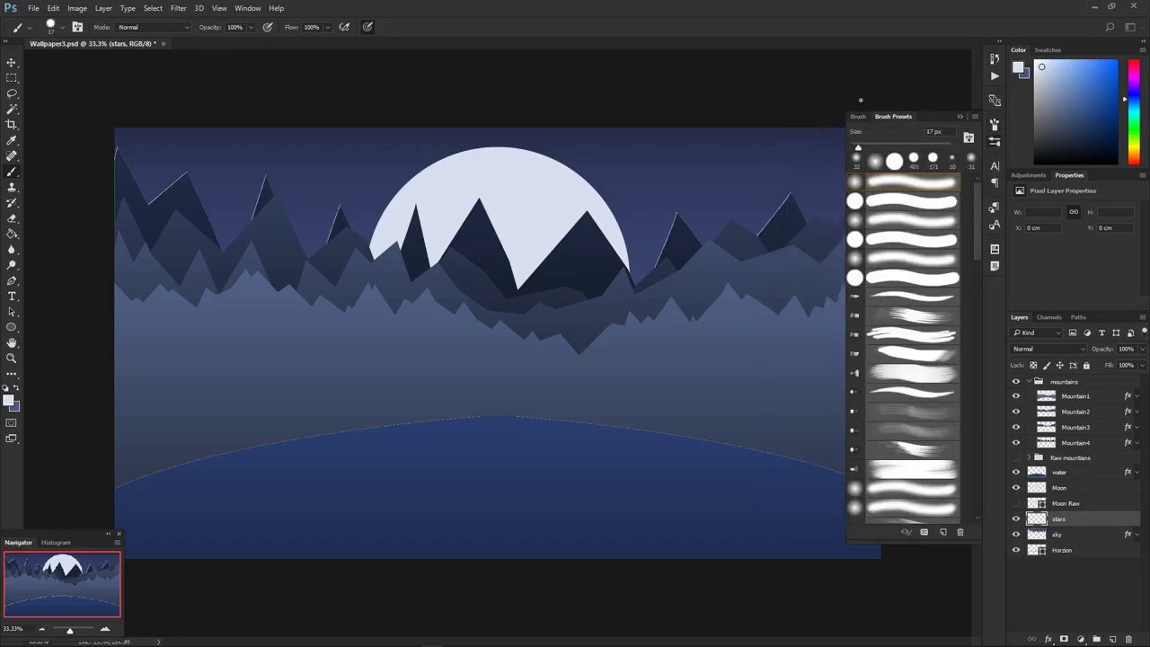
{"action": "left_click", "coordinate": [856, 117]}
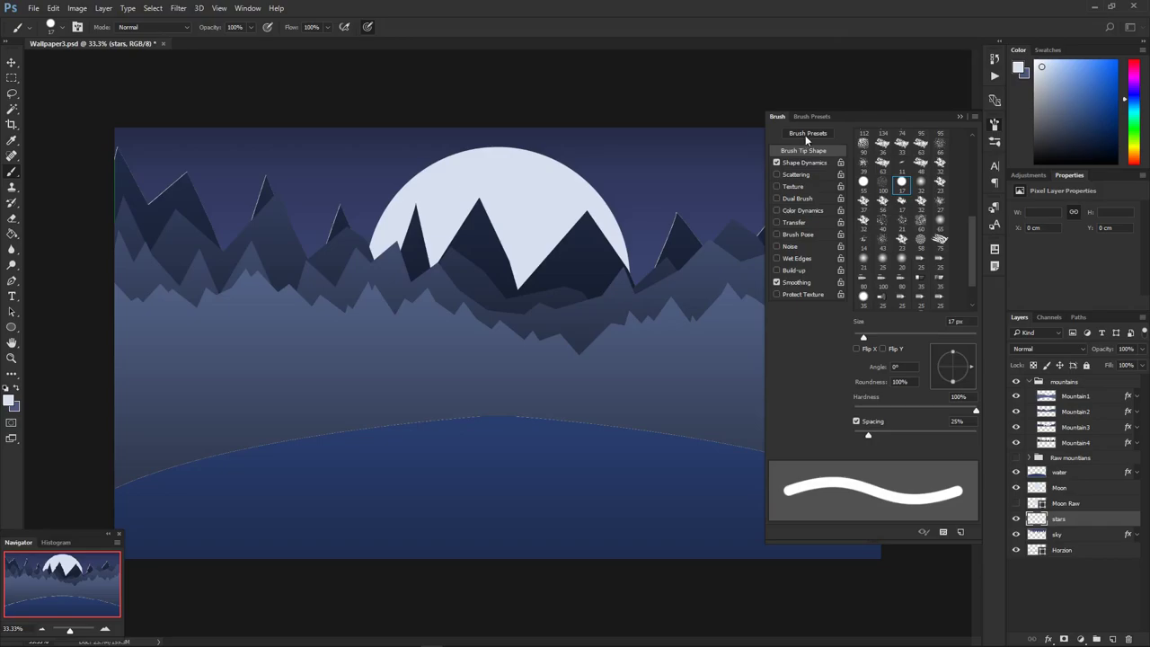
{"action": "scroll", "coordinate": [907, 190], "scroll_direction": "up", "scroll_amount": 2}
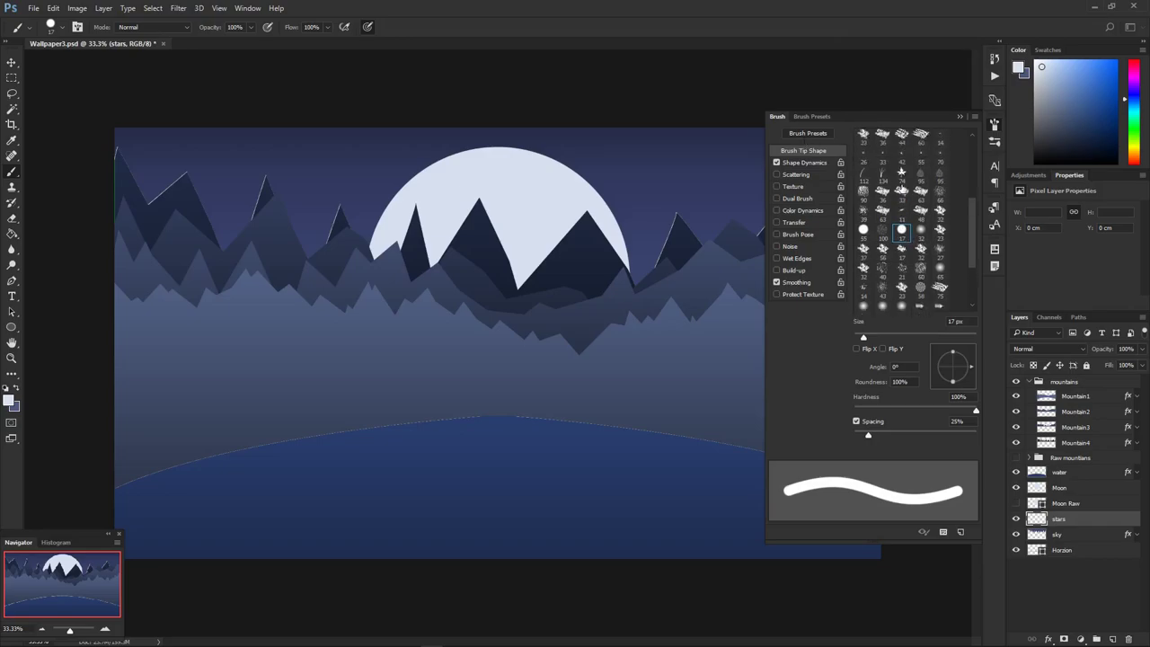
{"action": "scroll", "coordinate": [903, 191], "scroll_direction": "up", "scroll_amount": 1}
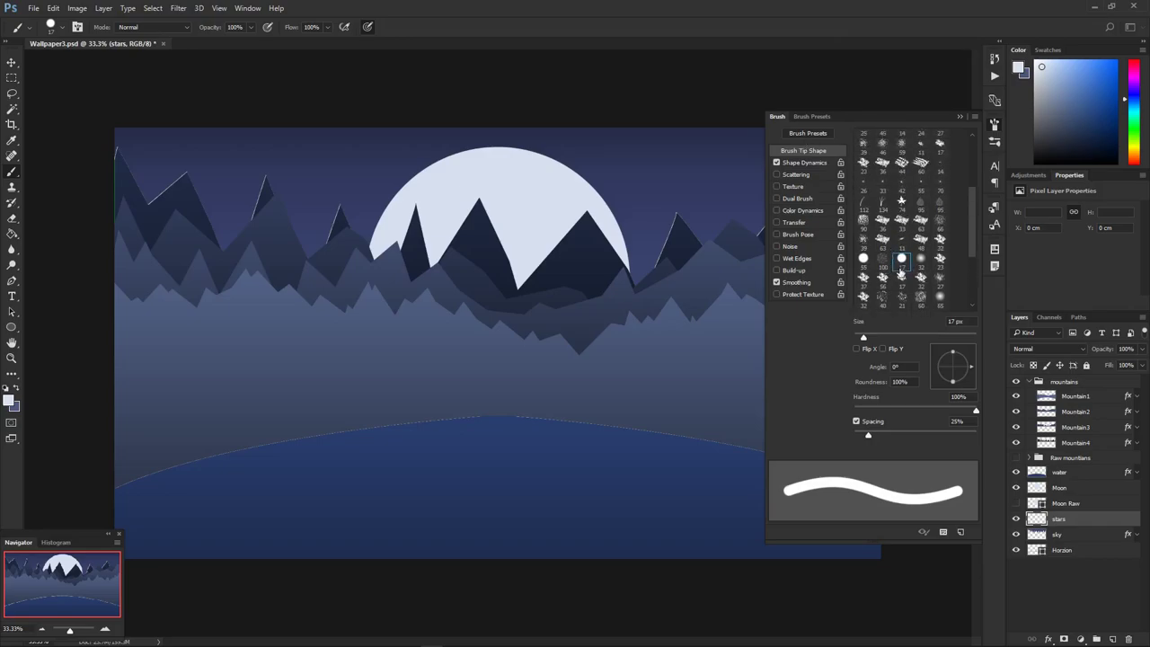
{"action": "scroll", "coordinate": [903, 267], "scroll_direction": "up", "scroll_amount": 5}
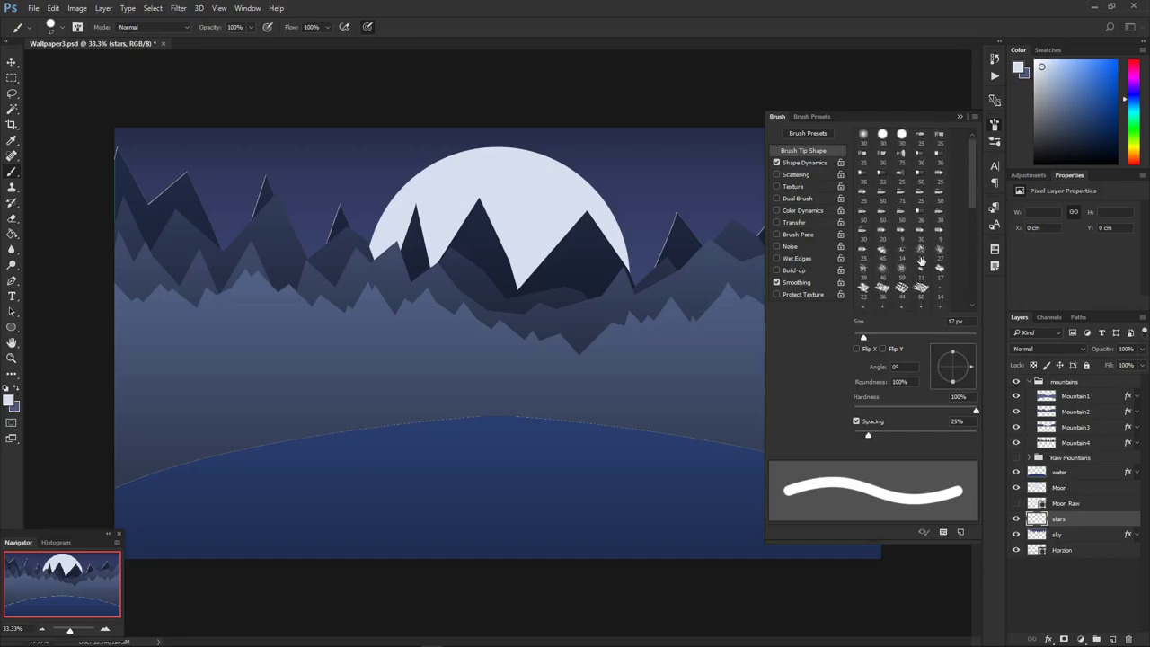
{"action": "left_click", "coordinate": [863, 136]}
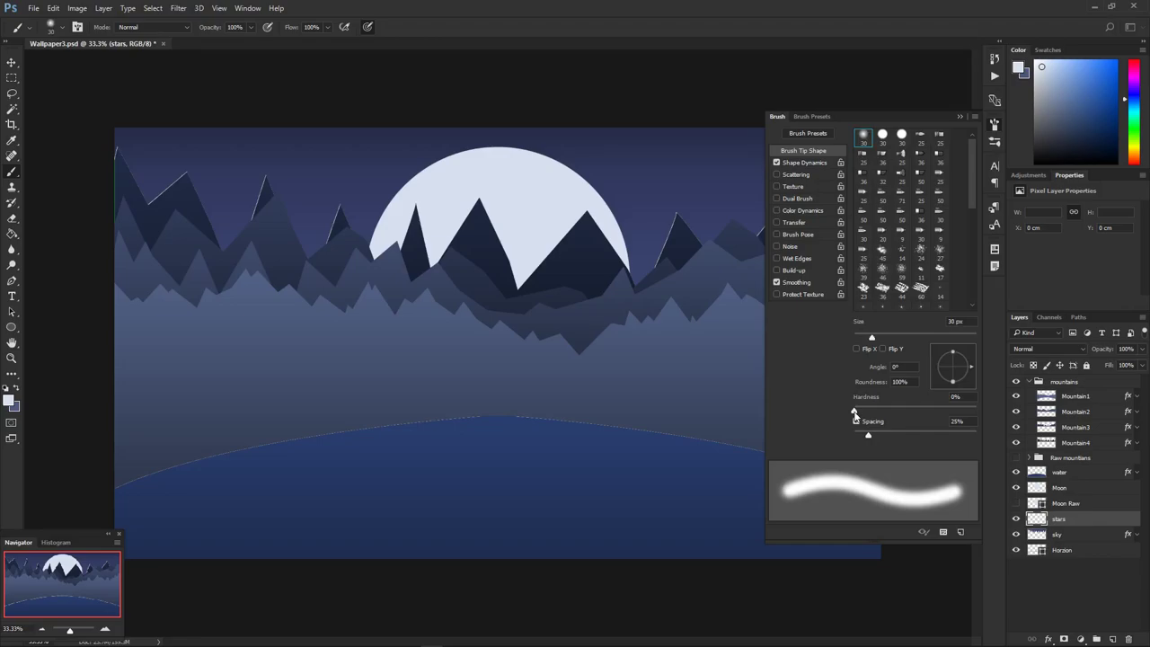
- Keep hardness at 0% and raise the brush tip spacing to about 308%
{"action": "mouse_move", "coordinate": [854, 416]}
{"action": "left_mouse_down"}
{"action": "mouse_move", "coordinate": [981, 414]}
{"action": "mouse_move", "coordinate": [830, 426]}
{"action": "left_mouse_up"}
{"action": "mouse_move", "coordinate": [869, 436]}
{"action": "left_mouse_down"}
{"action": "mouse_move", "coordinate": [981, 437]}
{"action": "mouse_move", "coordinate": [918, 439]}
{"action": "mouse_move", "coordinate": [942, 438]}
{"action": "left_mouse_up"}
{"action": "mouse_move", "coordinate": [945, 439]}
{"action": "left_mouse_down"}
{"action": "mouse_move", "coordinate": [922, 439]}
{"action": "mouse_move", "coordinate": [976, 437]}
{"action": "mouse_move", "coordinate": [926, 439]}
{"action": "mouse_move", "coordinate": [954, 439]}
{"action": "left_mouse_up"}
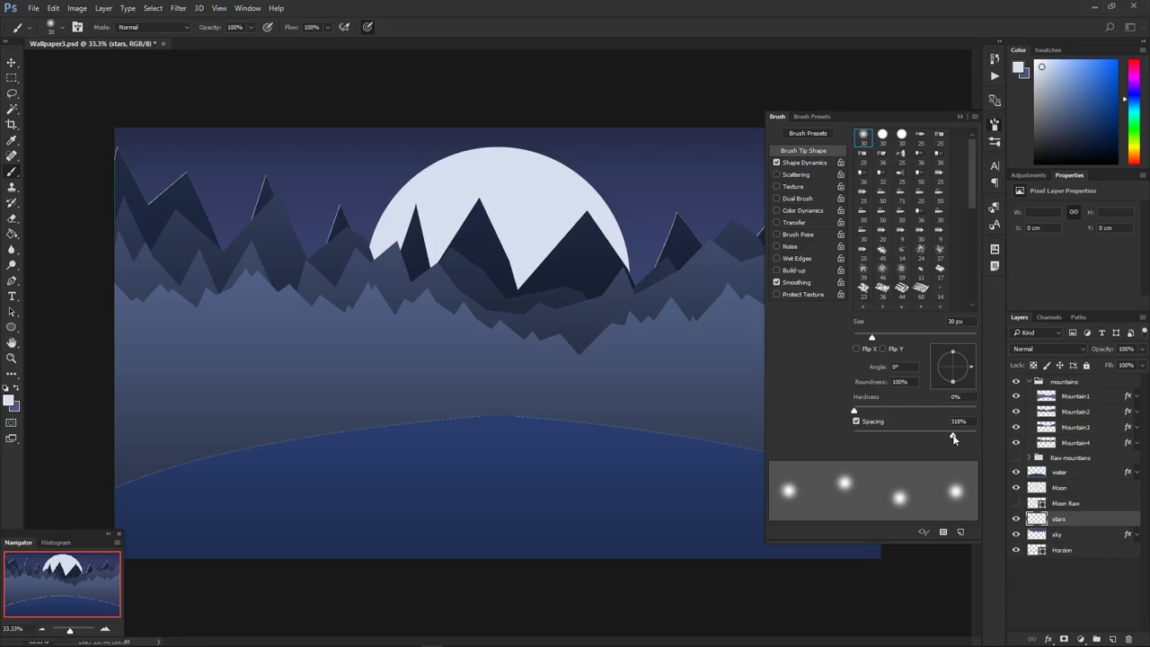
{"action": "mouse_move", "coordinate": [953, 439]}
{"action": "left_mouse_down"}
{"action": "mouse_move", "coordinate": [968, 438]}
{"action": "mouse_move", "coordinate": [953, 439]}
{"action": "left_mouse_up"}
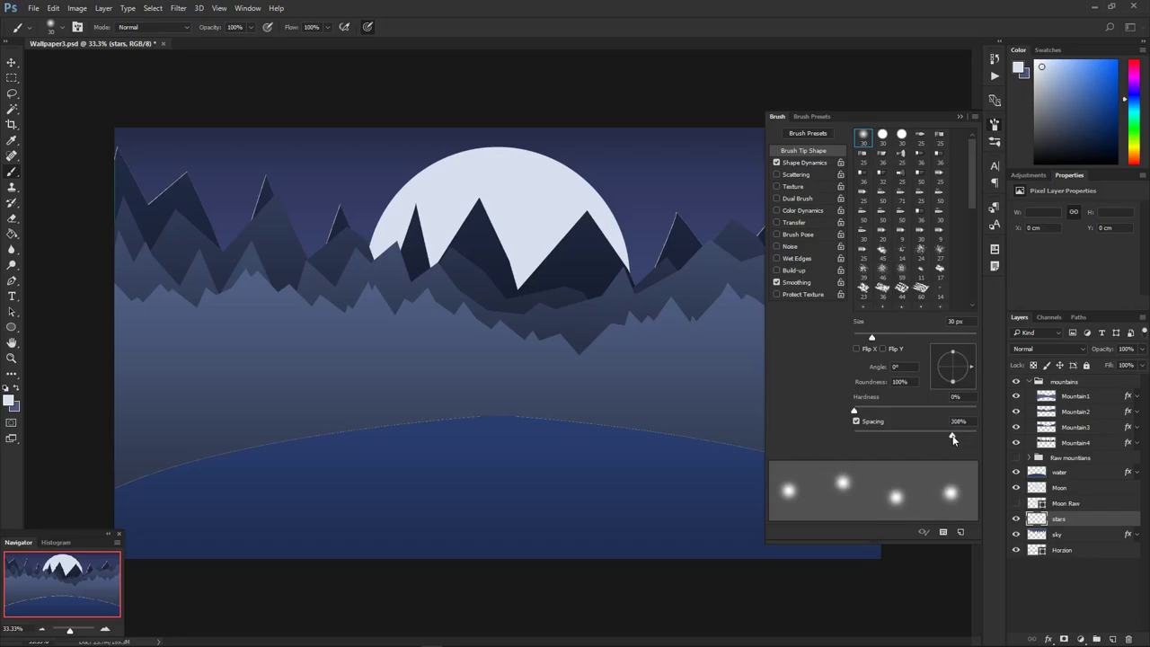
- In Shape Dynamics, set Control to Off and Size Jitter to 100% with 0% minimum diameter
{"action": "left_click", "coordinate": [810, 164]}
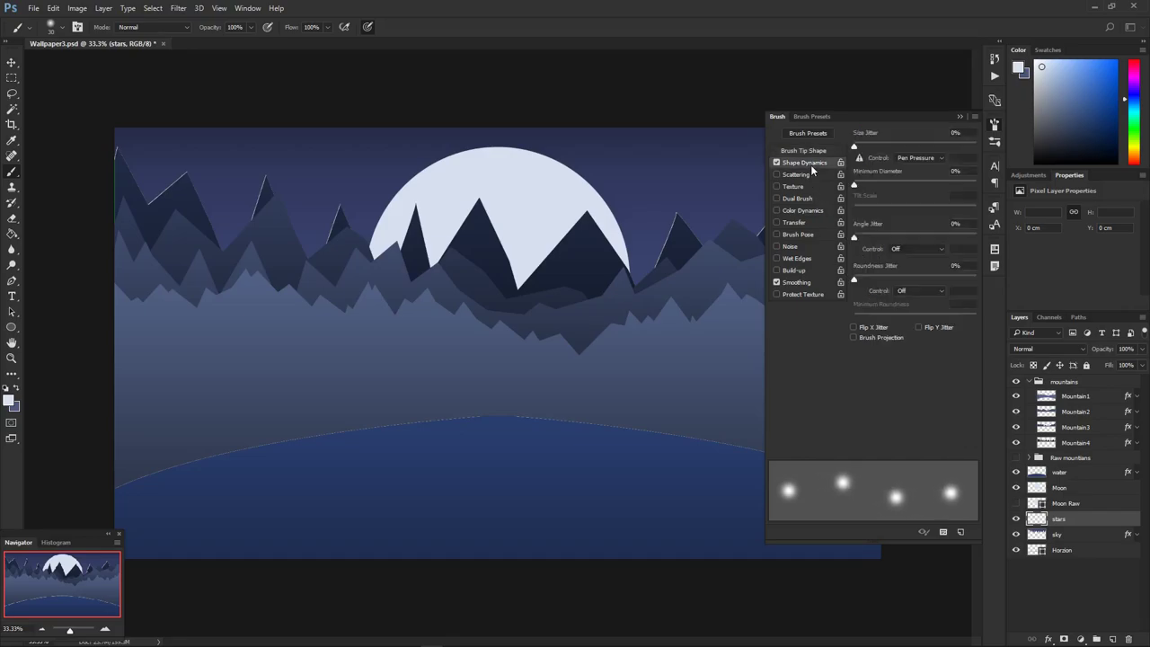
{"action": "left_click", "coordinate": [916, 157]}
{"action": "left_click", "coordinate": [904, 162]}
{"action": "left_click_drag", "start_coordinate": [855, 148], "coordinate": [979, 157]}
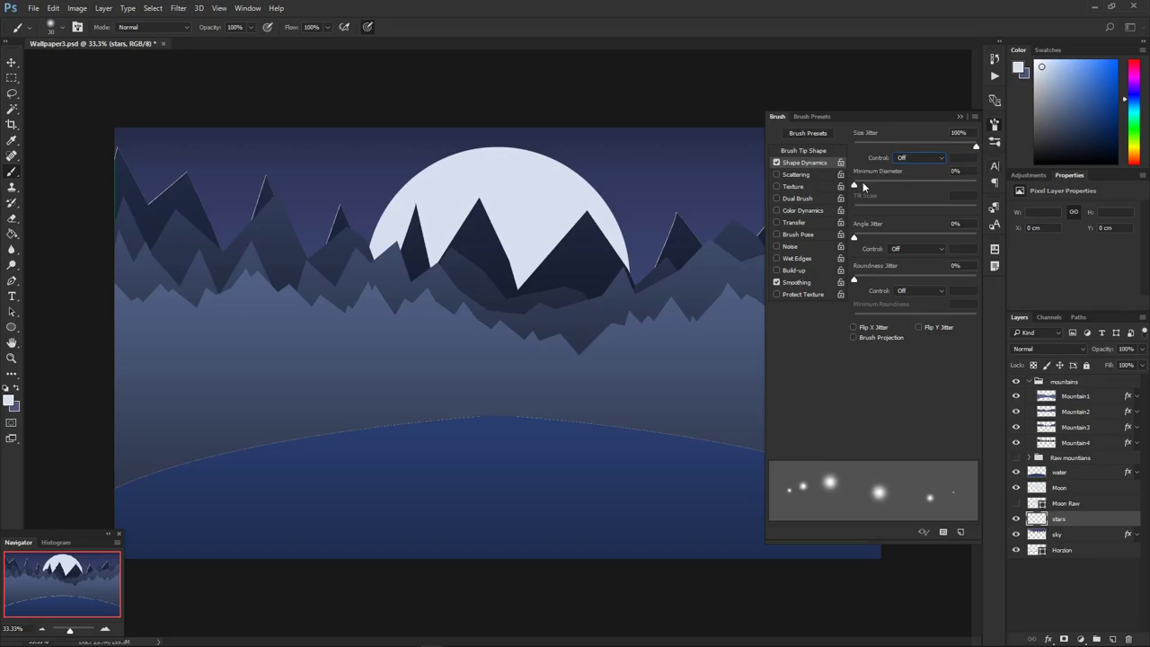
{"action": "mouse_move", "coordinate": [856, 185]}
{"action": "left_mouse_down"}
{"action": "mouse_move", "coordinate": [927, 191]}
{"action": "mouse_move", "coordinate": [918, 191]}
{"action": "mouse_move", "coordinate": [941, 176]}
{"action": "mouse_move", "coordinate": [922, 149]}
{"action": "mouse_move", "coordinate": [885, 149]}
{"action": "mouse_move", "coordinate": [1001, 152]}
{"action": "left_mouse_up"}
{"action": "mouse_move", "coordinate": [979, 146]}
{"action": "left_mouse_down"}
{"action": "mouse_move", "coordinate": [879, 150]}
{"action": "mouse_move", "coordinate": [1012, 154]}
{"action": "left_mouse_up"}
{"action": "mouse_move", "coordinate": [974, 160]}
{"action": "left_mouse_down"}
{"action": "mouse_move", "coordinate": [878, 158]}
{"action": "mouse_move", "coordinate": [988, 157]}
{"action": "left_mouse_up"}
- Enable Scattering at 515% with Count 2 and 56% Count Jitter, then enable Color Dynamics
{"action": "left_click", "coordinate": [808, 174]}
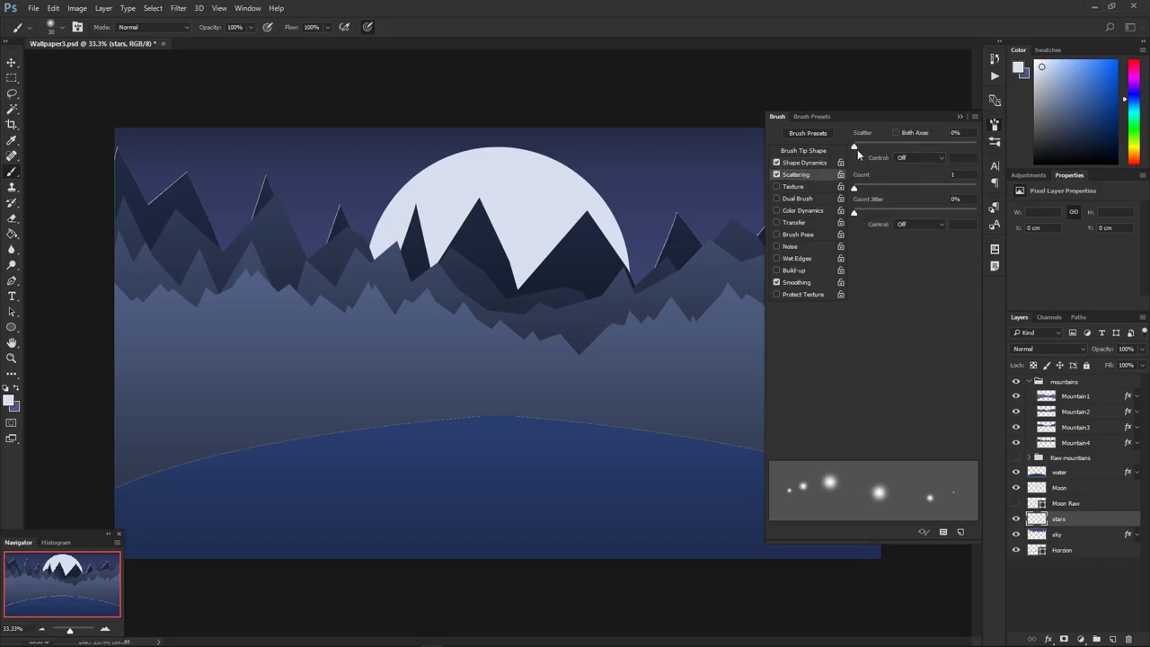
{"action": "mouse_move", "coordinate": [853, 148]}
{"action": "left_mouse_down"}
{"action": "mouse_move", "coordinate": [977, 155]}
{"action": "mouse_move", "coordinate": [895, 162]}
{"action": "mouse_move", "coordinate": [939, 166]}
{"action": "mouse_move", "coordinate": [896, 175]}
{"action": "mouse_move", "coordinate": [924, 173]}
{"action": "left_mouse_up"}
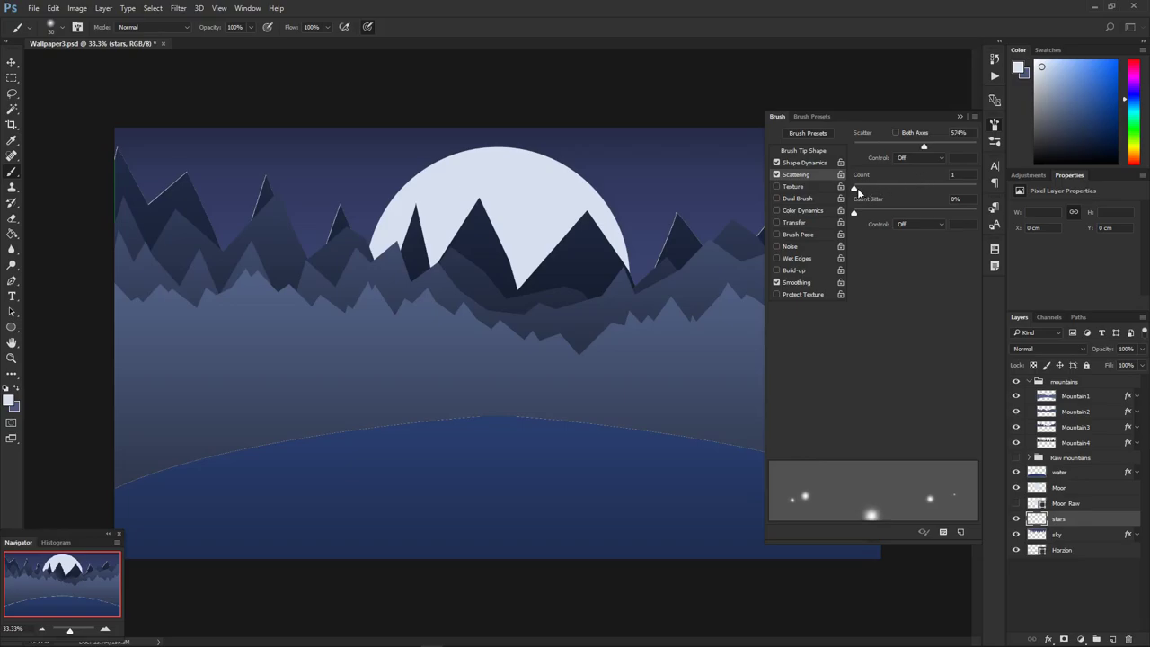
{"action": "left_click_drag", "start_coordinate": [857, 189], "coordinate": [859, 188]}
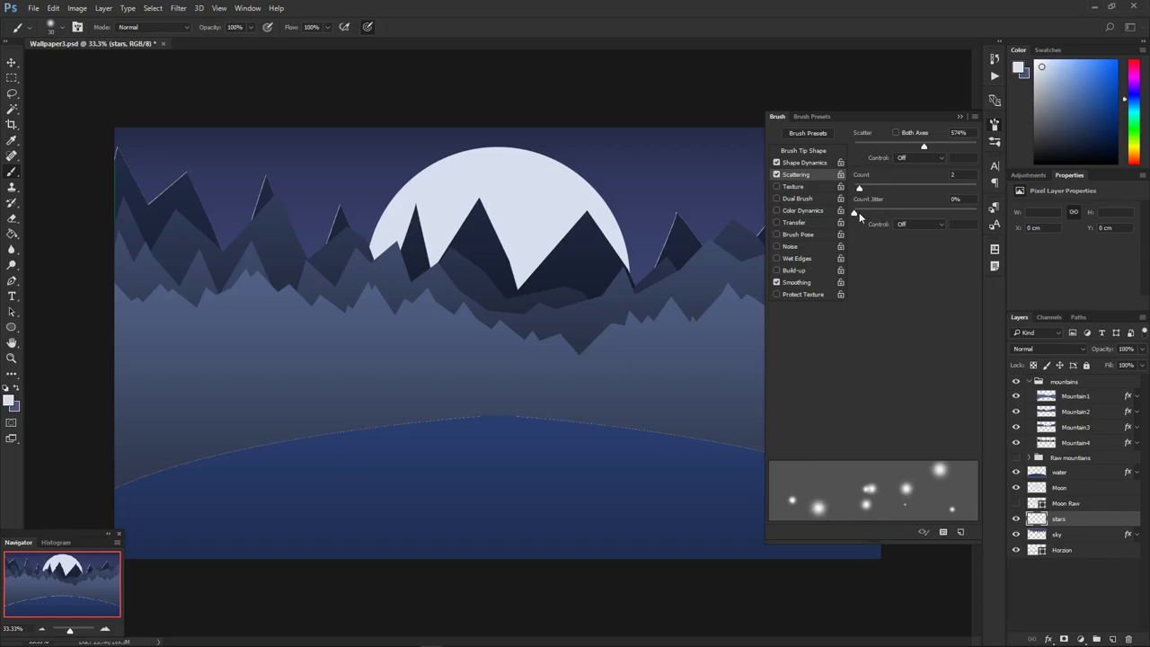
{"action": "mouse_move", "coordinate": [857, 213]}
{"action": "left_mouse_down"}
{"action": "mouse_move", "coordinate": [954, 231]}
{"action": "mouse_move", "coordinate": [935, 220]}
{"action": "mouse_move", "coordinate": [873, 231]}
{"action": "mouse_move", "coordinate": [950, 220]}
{"action": "left_mouse_up"}
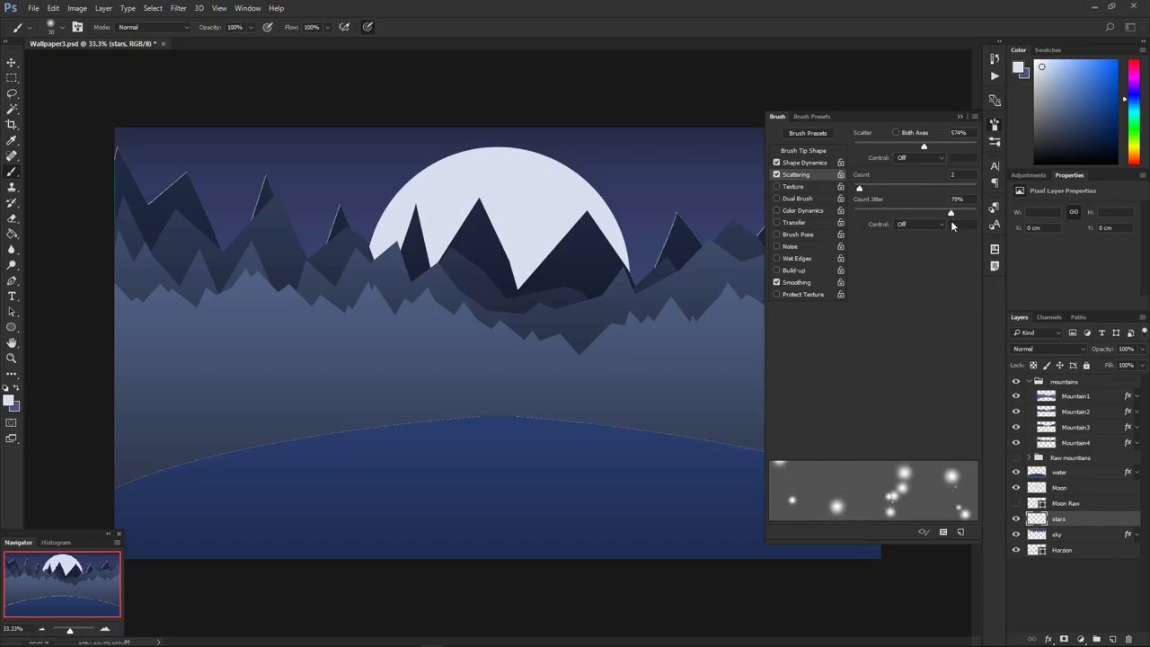
{"action": "left_click_drag", "start_coordinate": [926, 148], "coordinate": [938, 148]}
{"action": "left_click_drag", "start_coordinate": [951, 212], "coordinate": [922, 208]}
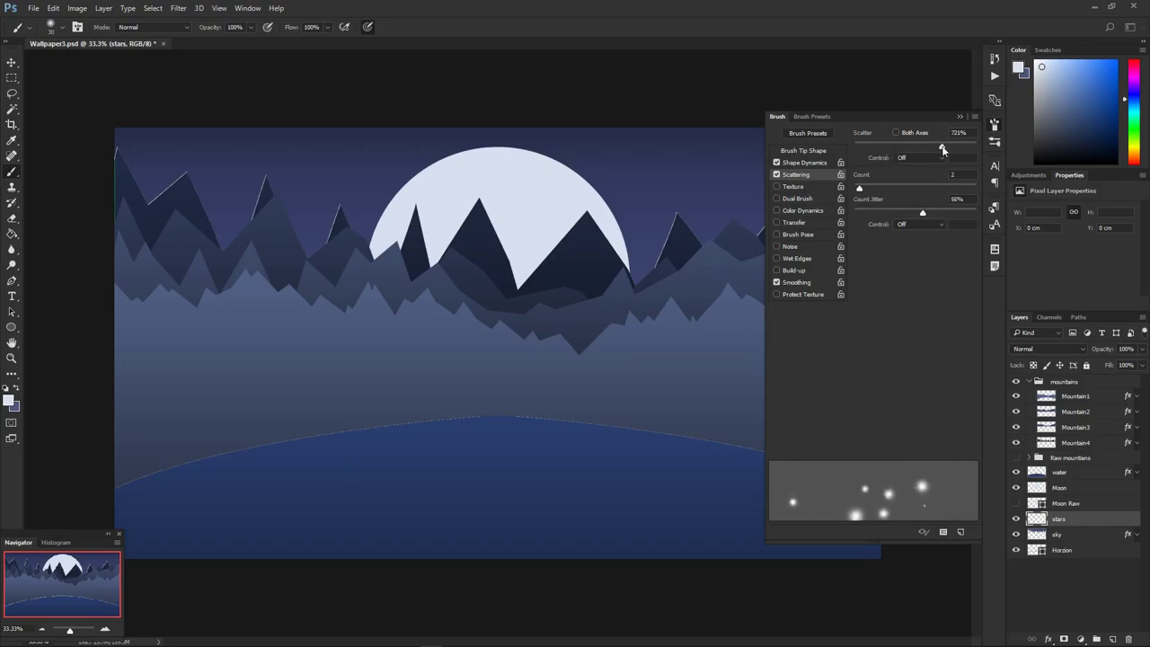
{"action": "left_click_drag", "start_coordinate": [943, 150], "coordinate": [917, 150]}
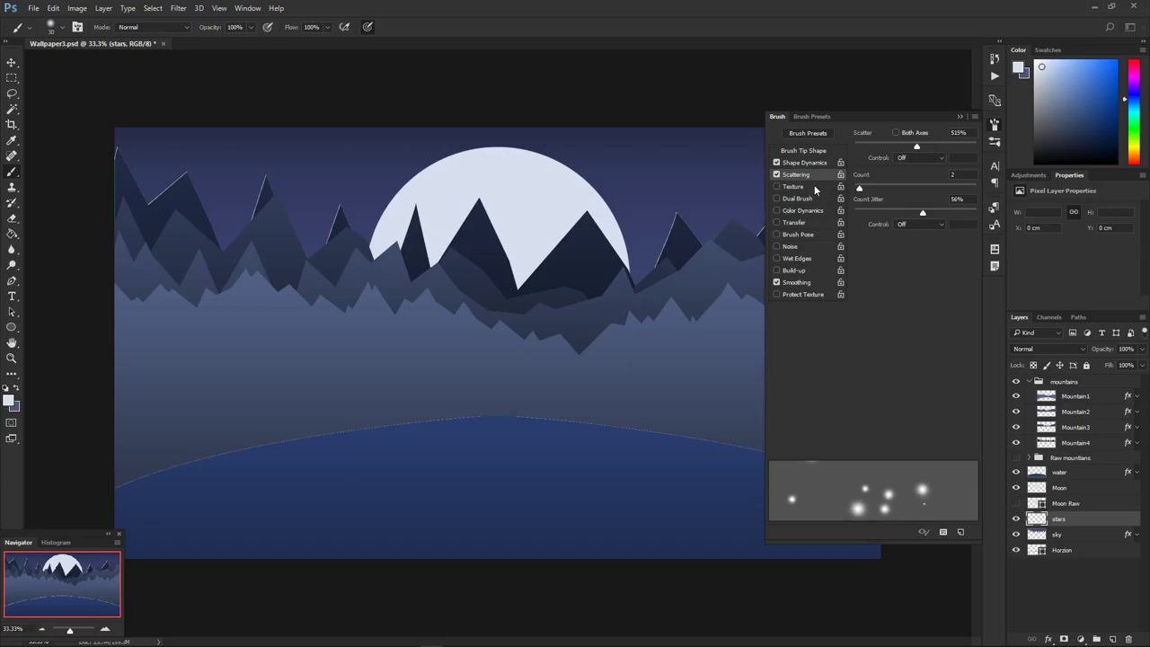
{"action": "left_click", "coordinate": [810, 210]}
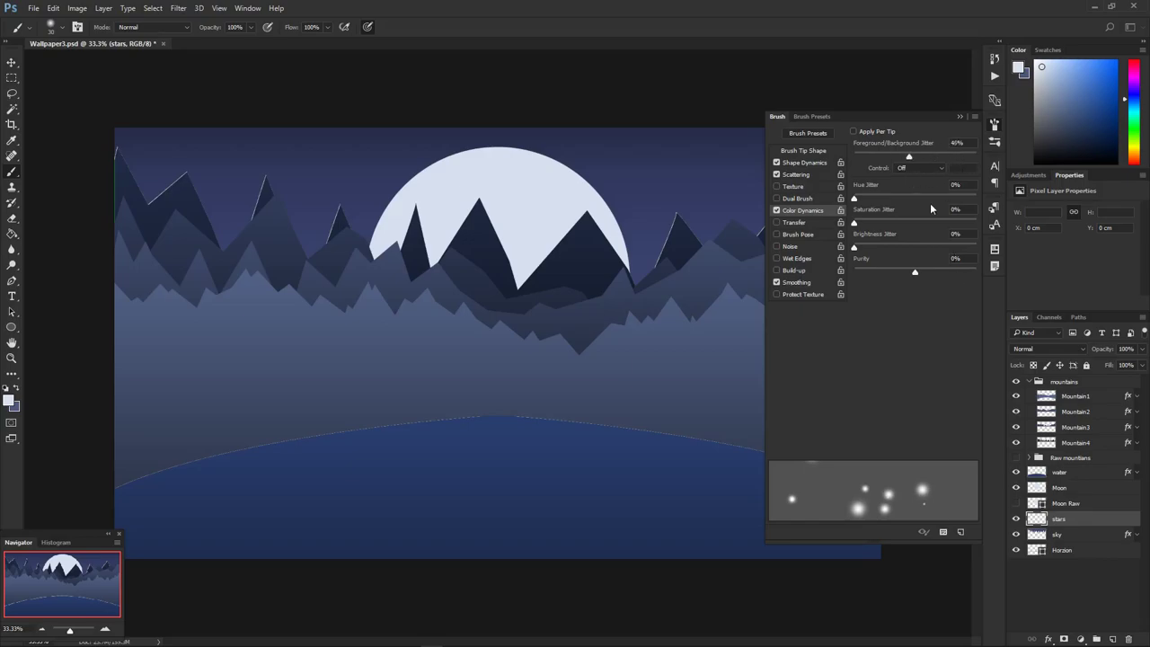
- Raise the Foreground/Background, Brightness, Saturation and Hue Jitter in Color Dynamics
{"action": "left_click_drag", "start_coordinate": [911, 159], "coordinate": [943, 158]}
{"action": "left_click_drag", "start_coordinate": [854, 249], "coordinate": [886, 255]}
{"action": "left_click", "coordinate": [885, 222]}
{"action": "left_click", "coordinate": [882, 197]}
- Enable Transfer with Control Off, Opacity Jitter 75% and Flow Jitter 0%
{"action": "left_click", "coordinate": [787, 223]}
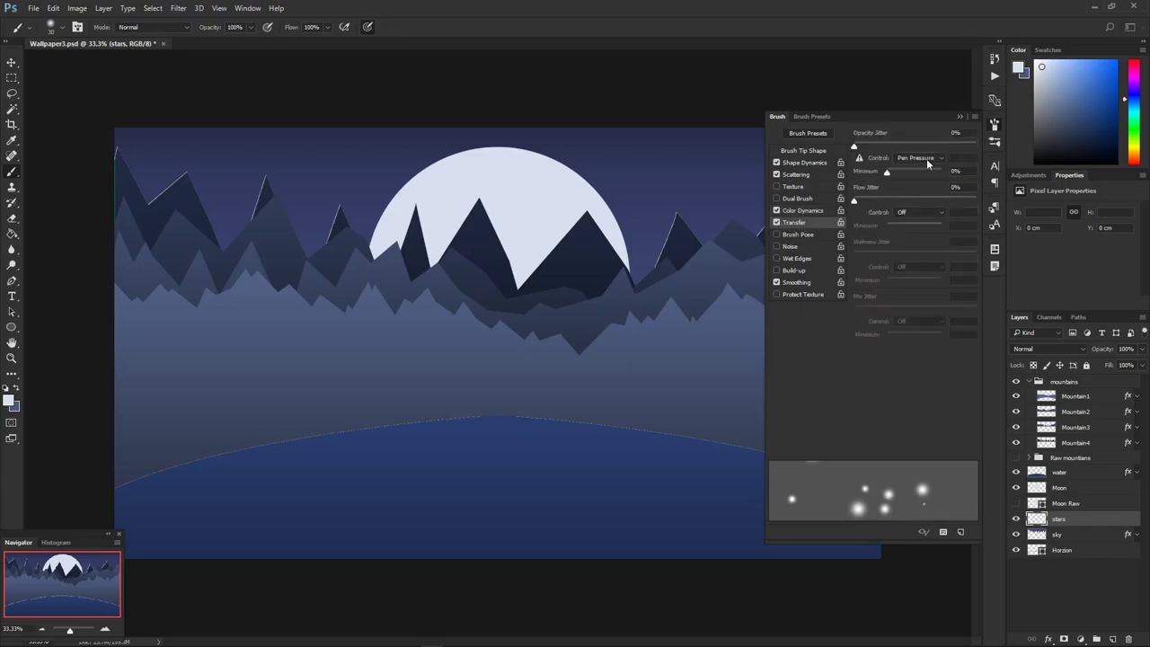
{"action": "left_click", "coordinate": [928, 159]}
{"action": "left_click", "coordinate": [906, 169]}
{"action": "mouse_move", "coordinate": [855, 146]}
{"action": "left_mouse_down"}
{"action": "mouse_move", "coordinate": [967, 158]}
{"action": "mouse_move", "coordinate": [946, 158]}
{"action": "left_mouse_up"}
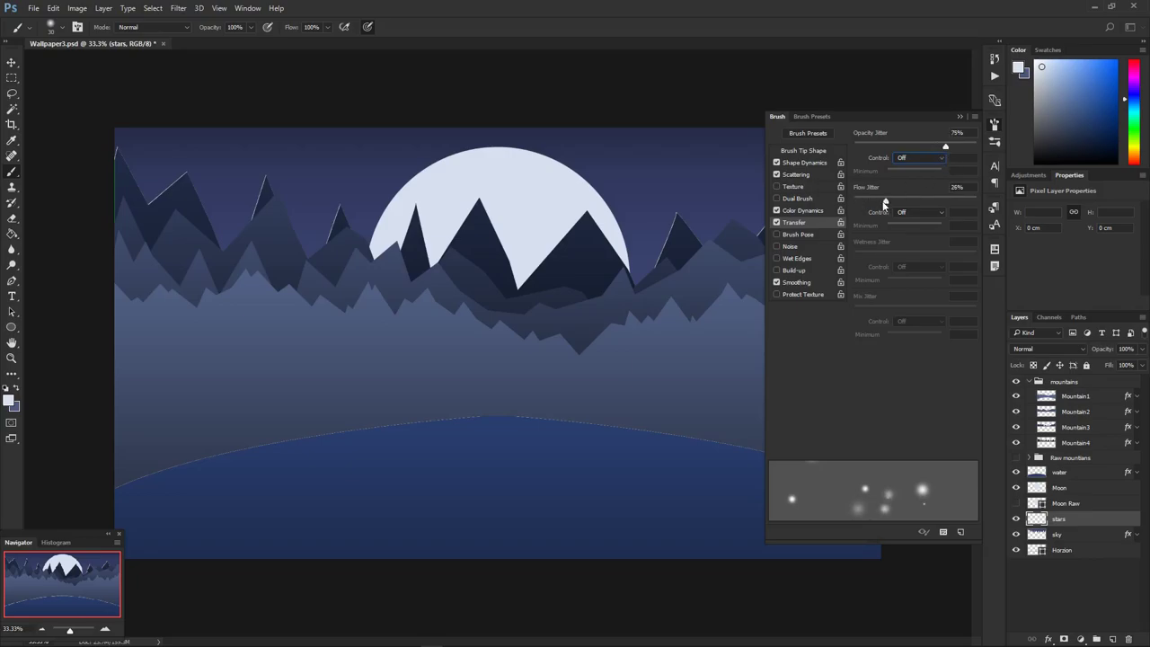
{"action": "left_click_drag", "start_coordinate": [885, 204], "coordinate": [851, 204]}
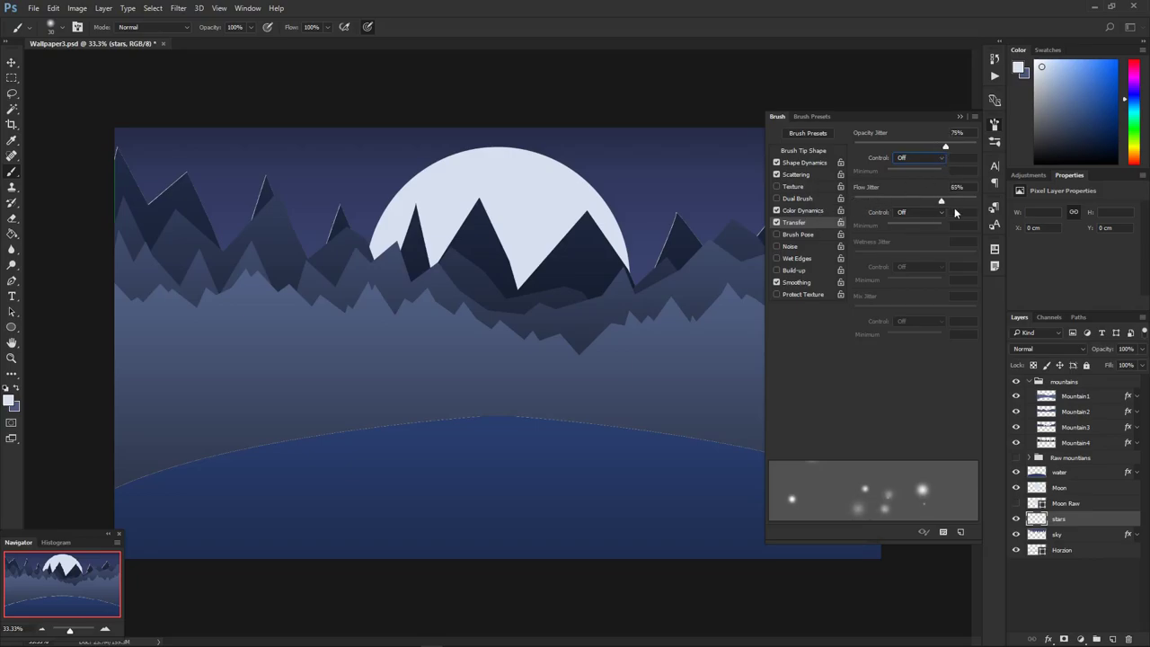
- Try Noise and Build-up on the brush, leaving both switched off
{"action": "left_click", "coordinate": [777, 247]}
{"action": "left_click", "coordinate": [796, 249]}
{"action": "left_click", "coordinate": [795, 250]}
{"action": "left_click", "coordinate": [794, 270]}
{"action": "left_click", "coordinate": [795, 270]}
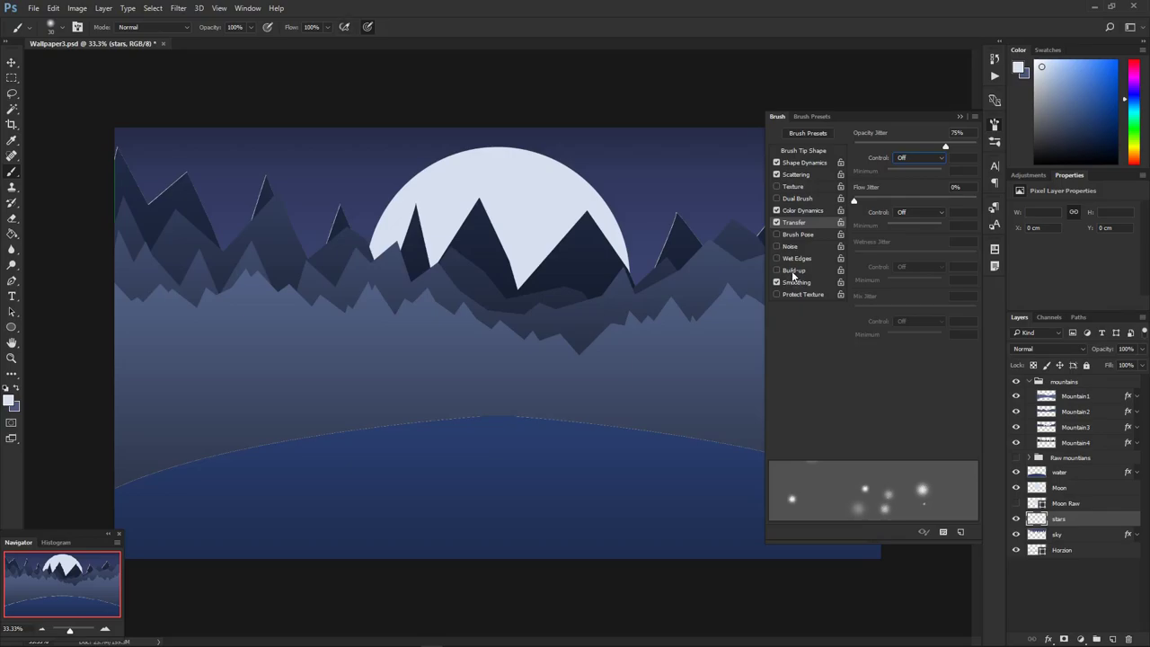
- Set the Shape Dynamics size Control to Off after trying Fade
{"action": "left_click", "coordinate": [802, 163]}
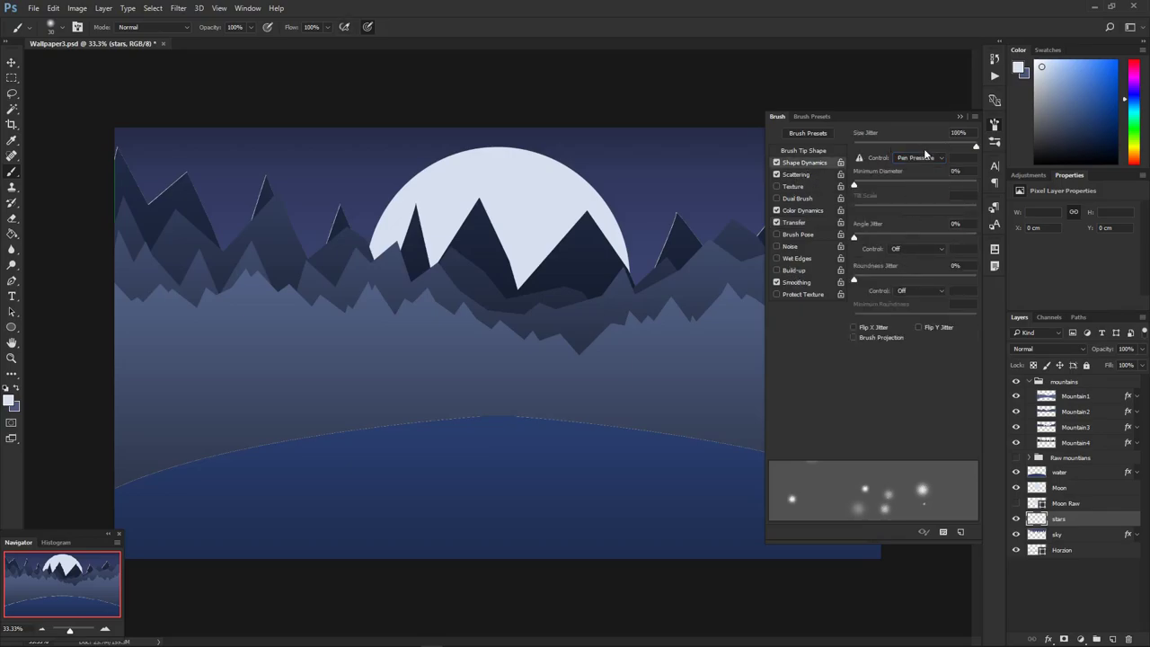
{"action": "left_click", "coordinate": [924, 157]}
{"action": "left_click", "coordinate": [906, 175]}
{"action": "left_click", "coordinate": [922, 160]}
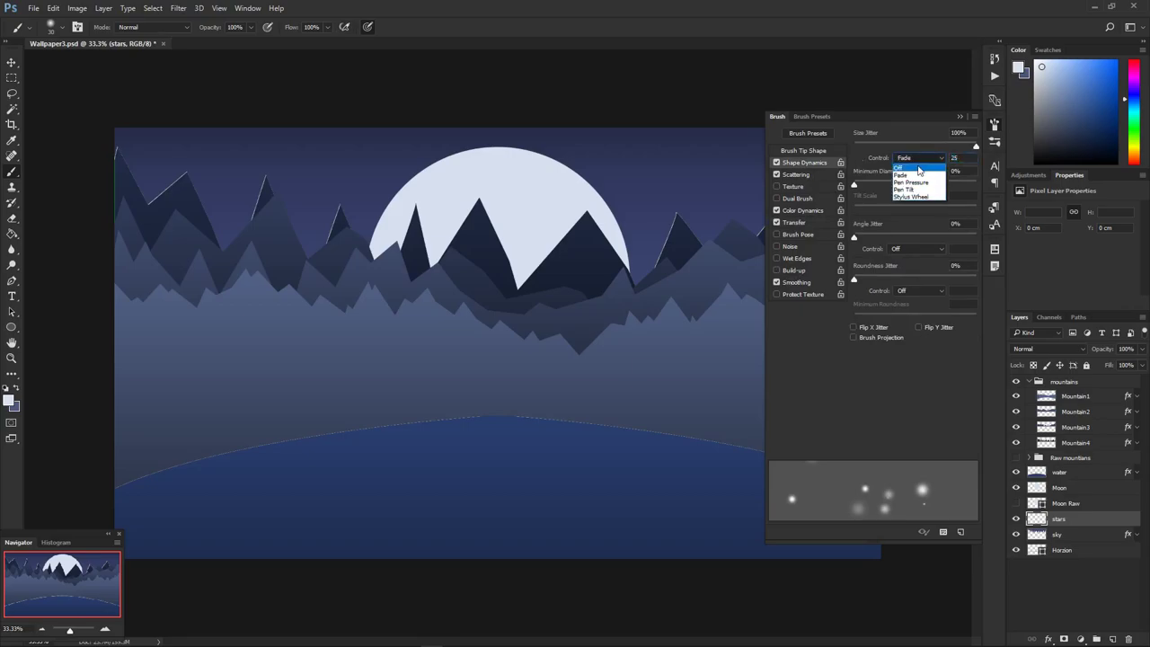
{"action": "left_click", "coordinate": [917, 168]}
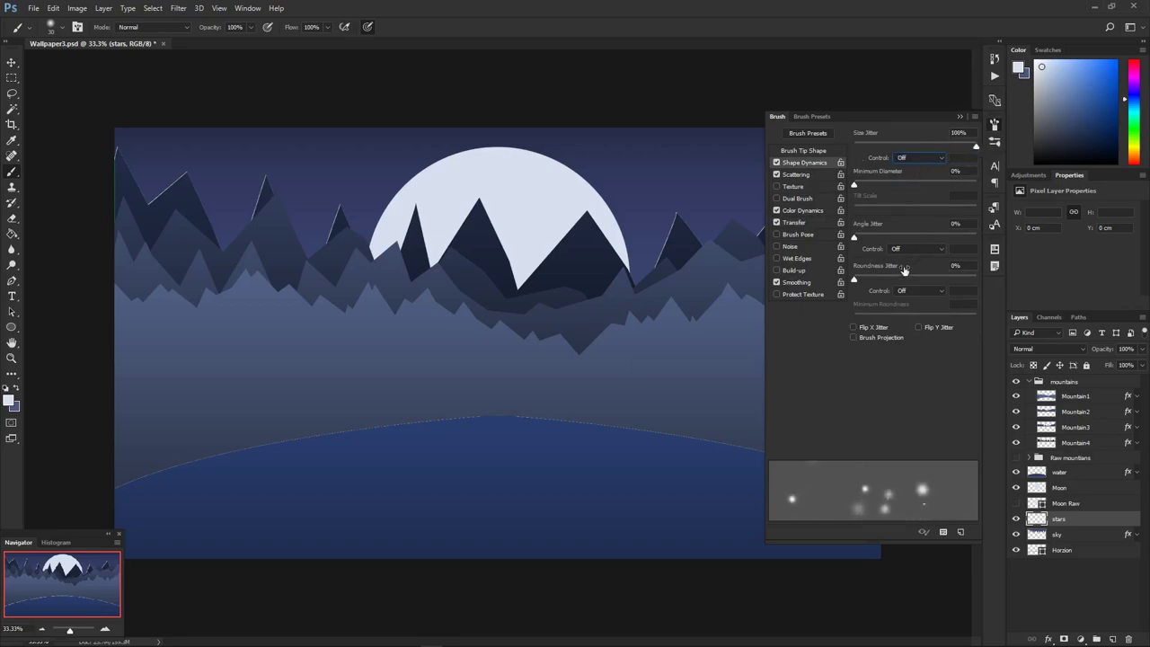
- Raise the brush tip spacing to 210% and the scatter to 785%
{"action": "left_click", "coordinate": [803, 174]}
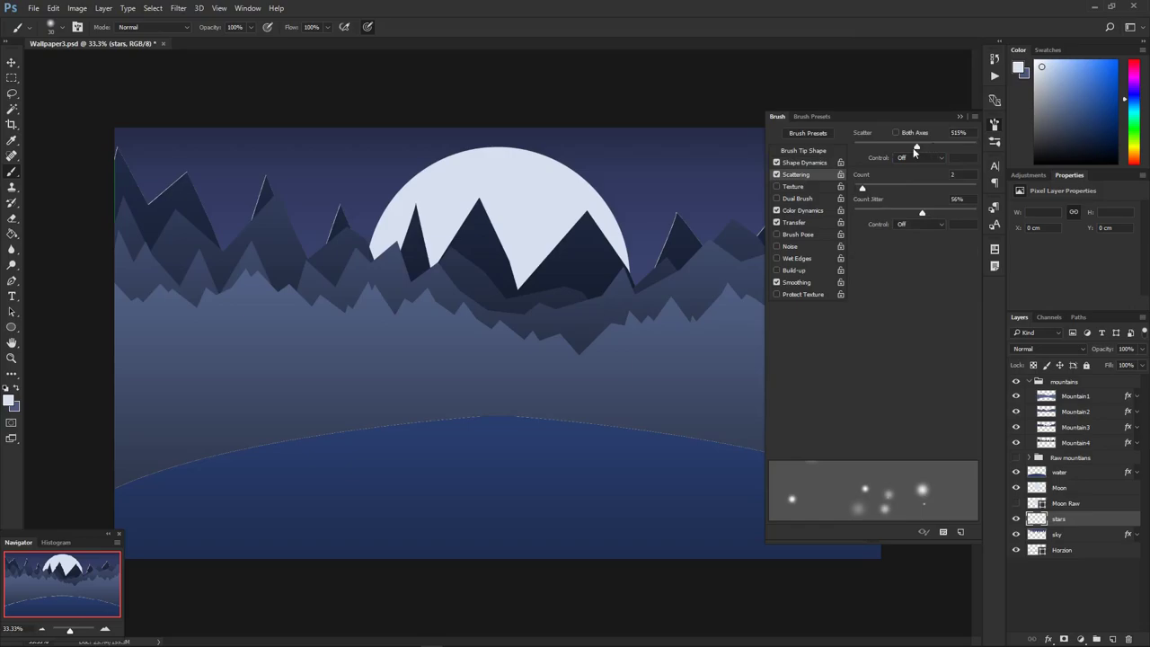
{"action": "left_click", "coordinate": [804, 150]}
{"action": "mouse_move", "coordinate": [944, 432]}
{"action": "left_mouse_down"}
{"action": "mouse_move", "coordinate": [923, 437]}
{"action": "mouse_move", "coordinate": [956, 438]}
{"action": "mouse_move", "coordinate": [946, 442]}
{"action": "left_mouse_up"}
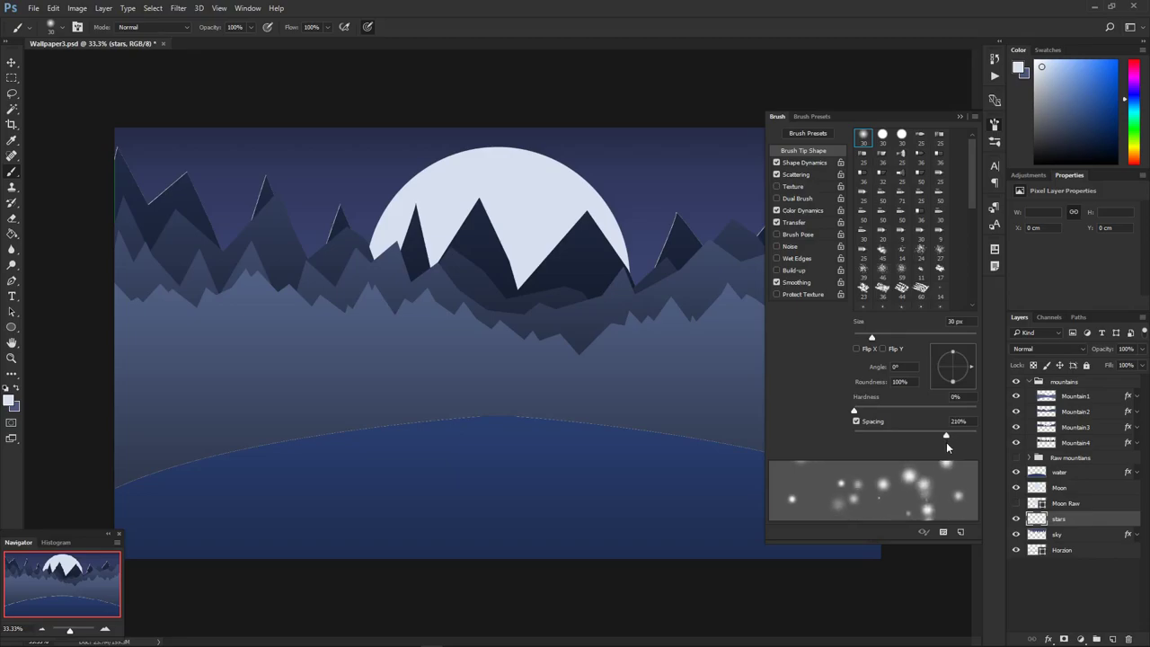
{"action": "left_click", "coordinate": [799, 177]}
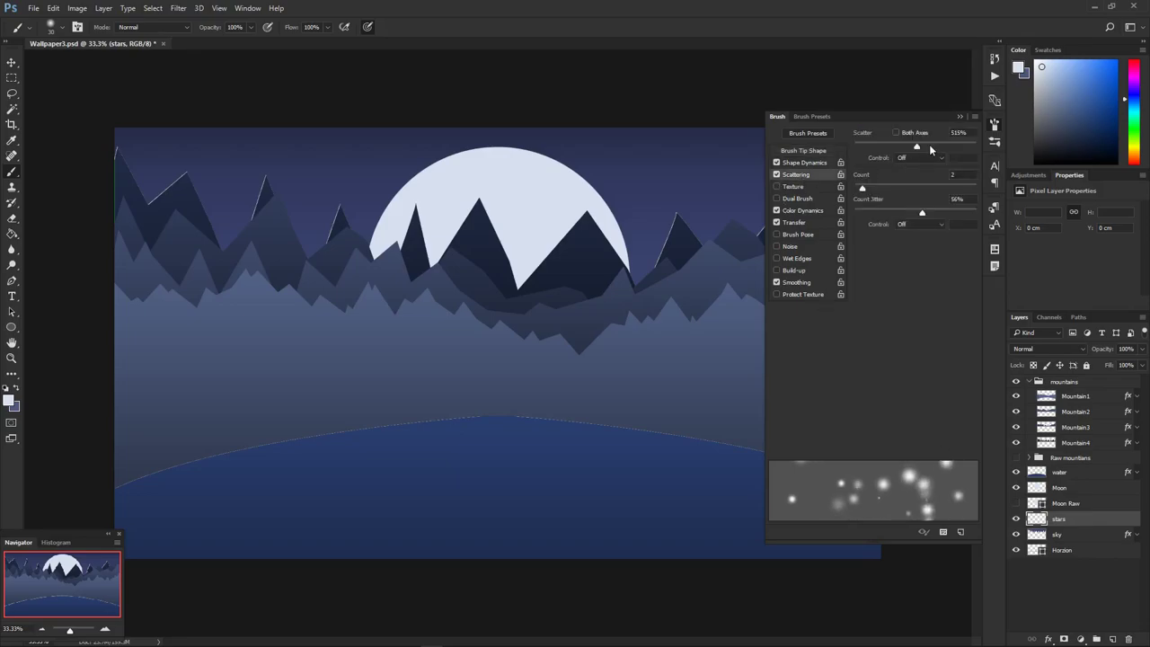
{"action": "left_click_drag", "start_coordinate": [918, 148], "coordinate": [953, 157]}
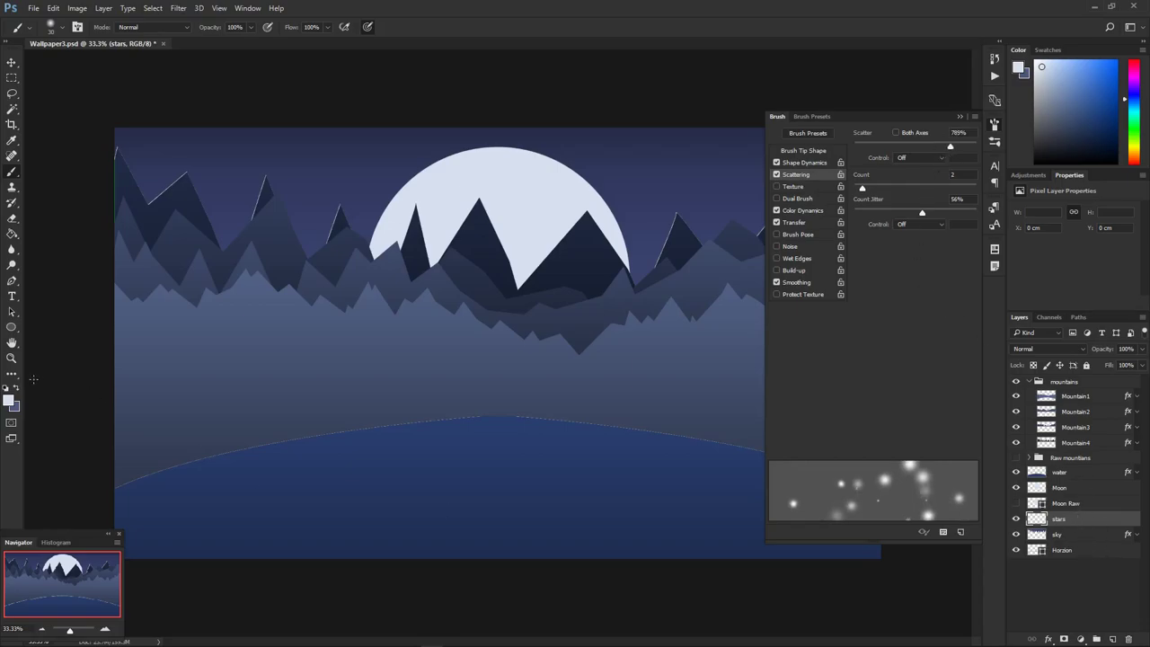
- Paint a test band of stars right of the moon and undo it
{"action": "left_click", "coordinate": [812, 212]}
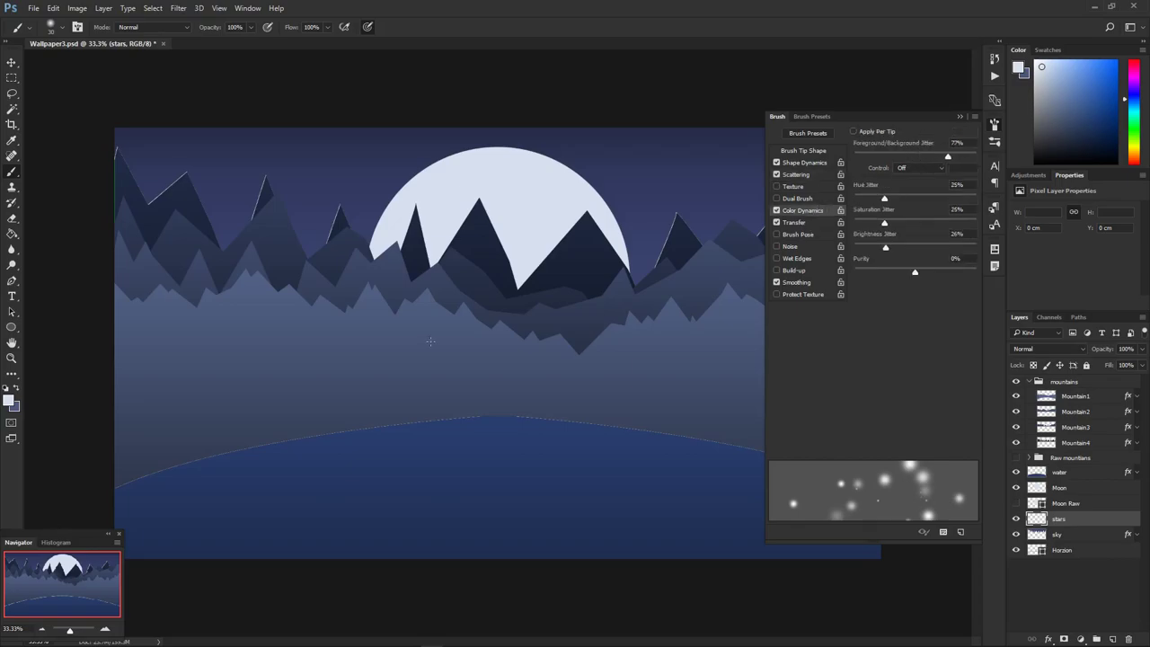
{"action": "left_click_drag", "start_coordinate": [541, 151], "coordinate": [708, 155]}
{"action": "key", "text": "ctrl+z"}
- Set the foreground colour to a saturated red
{"action": "left_click", "coordinate": [10, 404]}
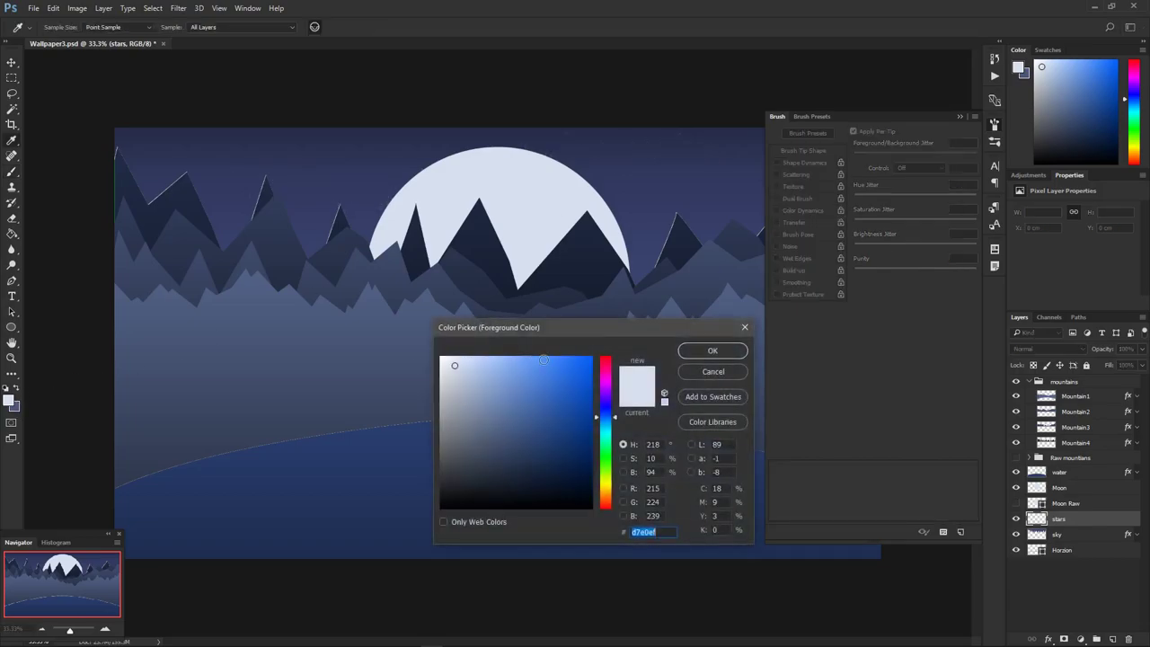
{"action": "left_click", "coordinate": [607, 367]}
{"action": "left_click_drag", "start_coordinate": [609, 367], "coordinate": [609, 358]}
{"action": "left_click", "coordinate": [710, 350]}
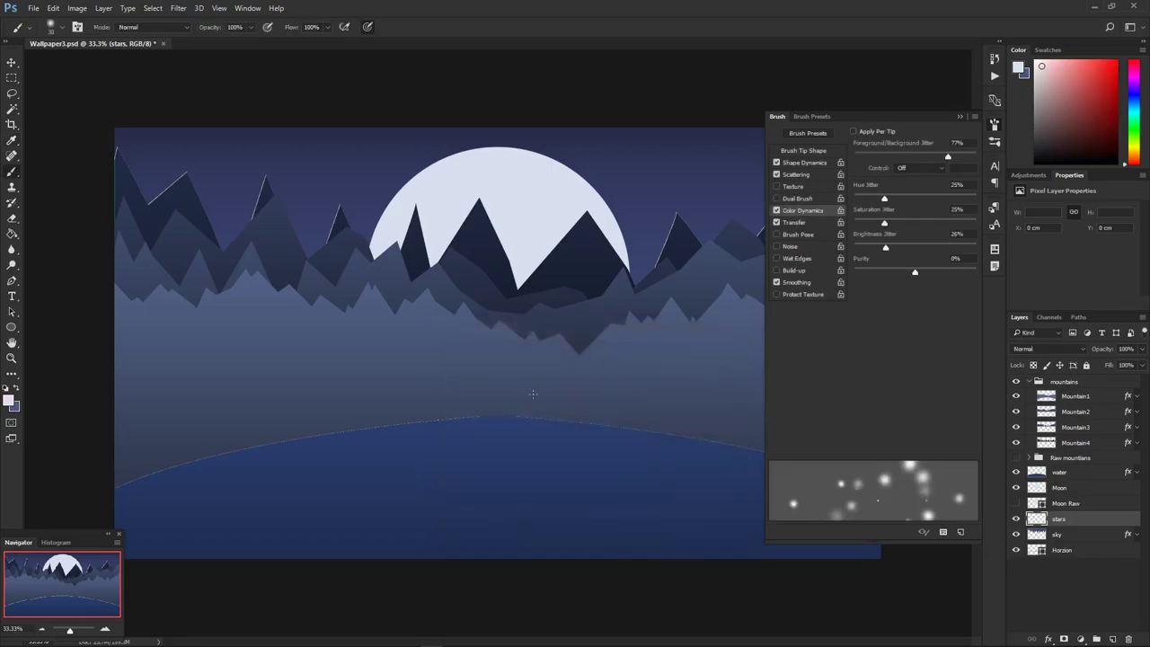
{"action": "left_click", "coordinate": [9, 400]}
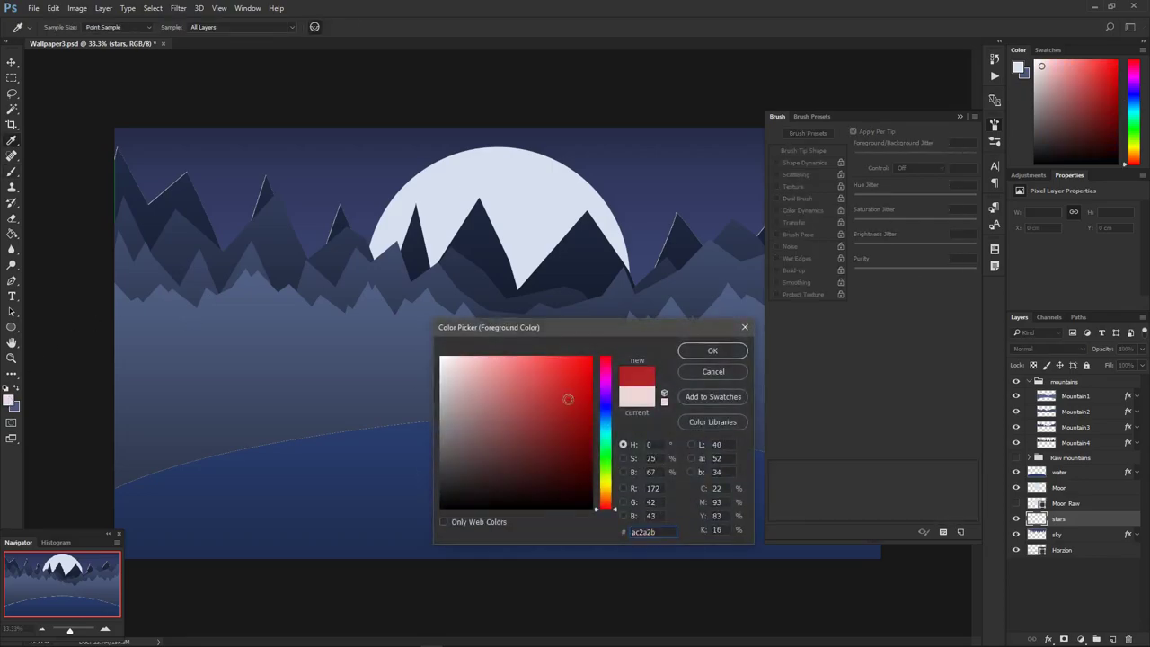
{"action": "left_click", "coordinate": [593, 352]}
{"action": "left_click", "coordinate": [715, 349]}
- Set a purple background colour, test-paint red stars, and undo them
{"action": "left_click", "coordinate": [16, 408]}
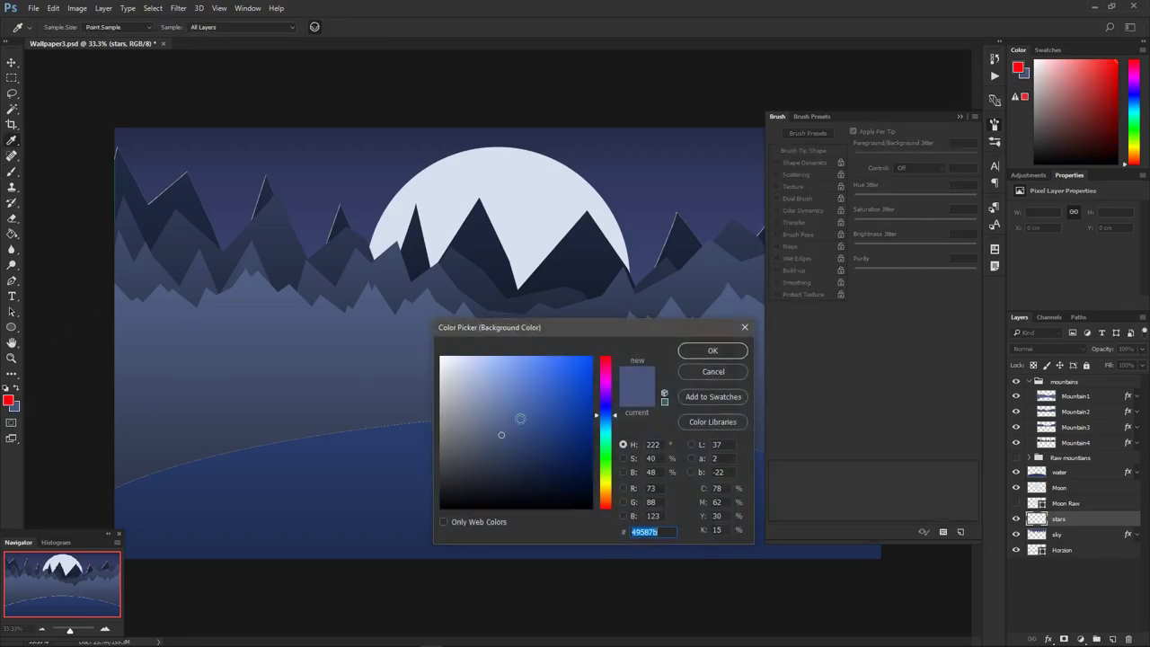
{"action": "left_click", "coordinate": [605, 386]}
{"action": "left_click", "coordinate": [535, 406]}
{"action": "left_click", "coordinate": [713, 351]}
{"action": "key", "text": "b"}
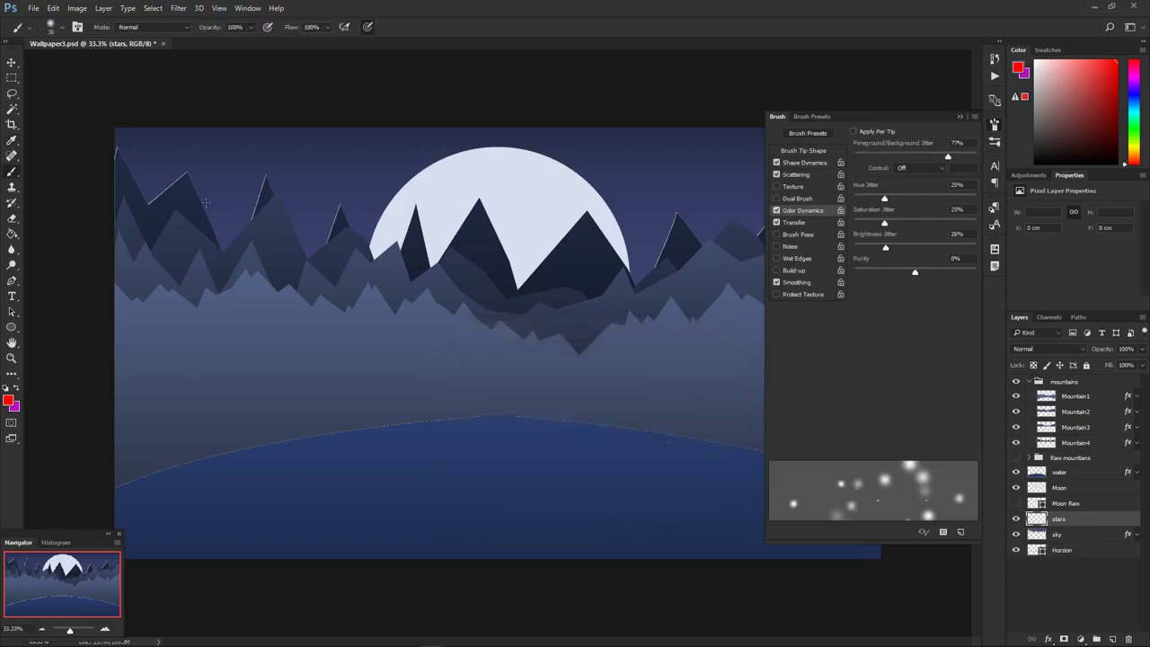
{"action": "left_click_drag", "start_coordinate": [642, 188], "coordinate": [611, 169]}
{"action": "key", "text": "ctrl+alt+z"}
{"action": "key", "text": "ctrl+alt+z"}
{"action": "key", "text": "ctrl+alt+z"}
- Sample the moon's pale colour for painting and switch off Color Dynamics
{"action": "left_click", "coordinate": [8, 400]}
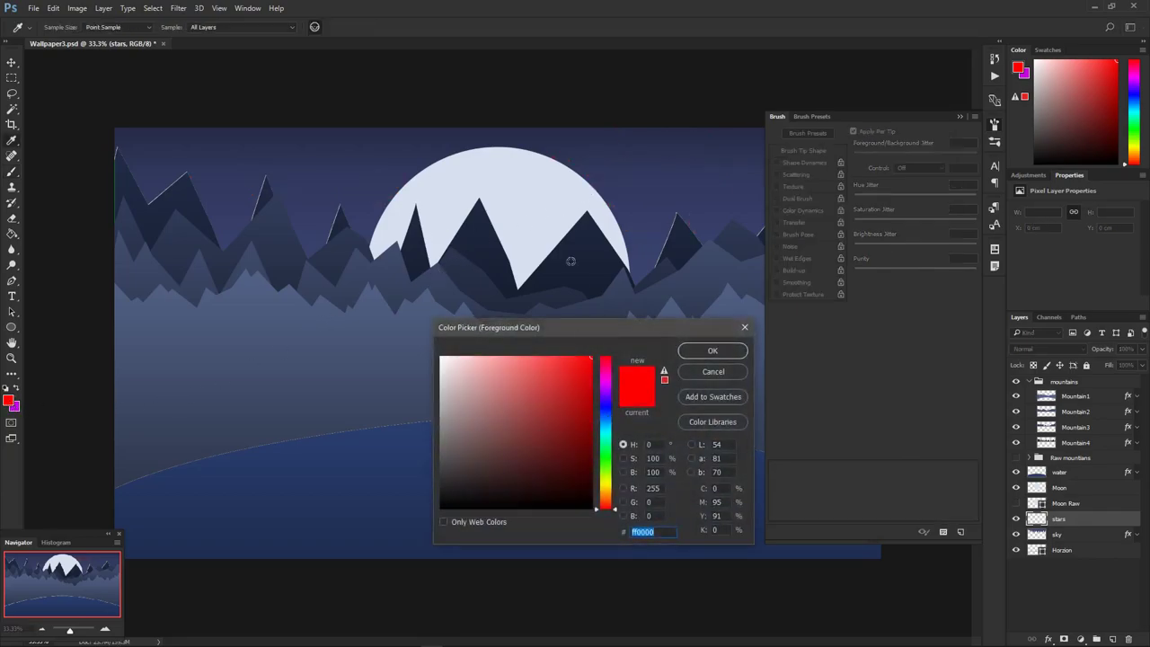
{"action": "left_click", "coordinate": [712, 371]}
{"action": "left_click", "coordinate": [507, 217], "text": "alt"}
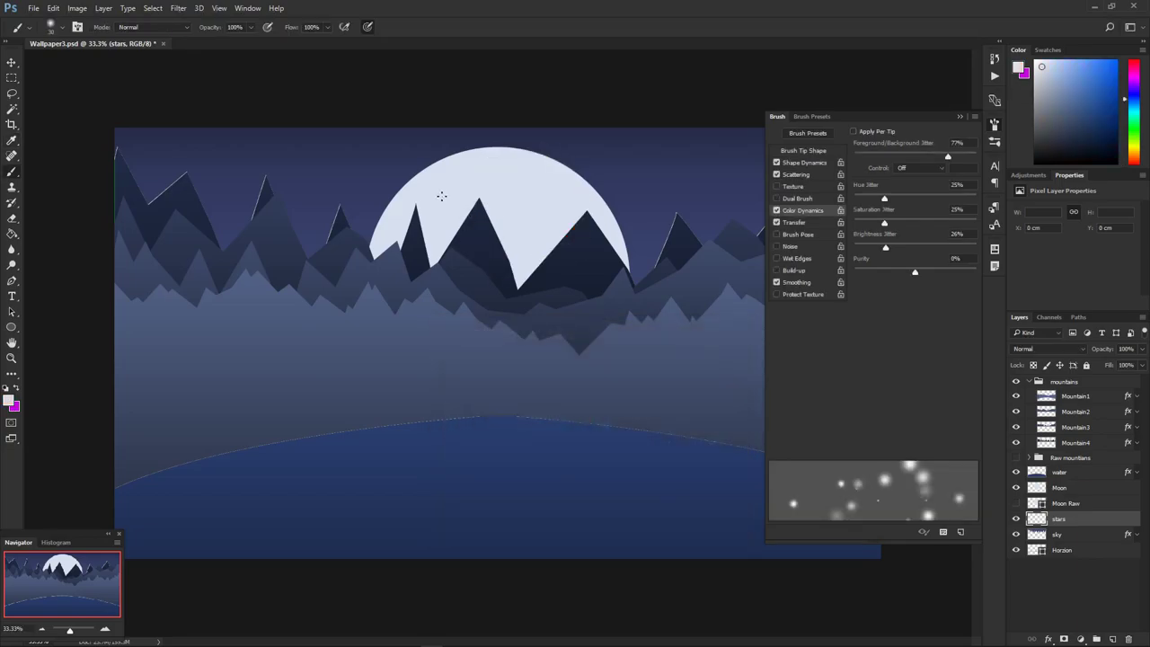
{"action": "left_click", "coordinate": [777, 210]}
{"action": "left_click", "coordinate": [776, 210]}
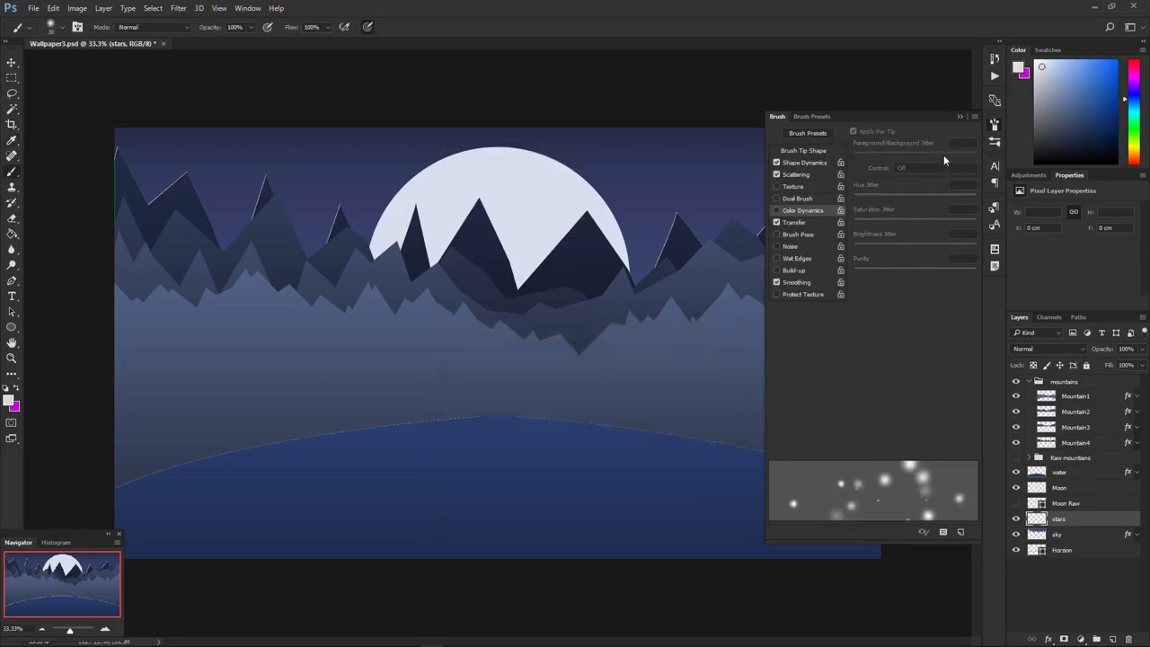
- Experiment with Dual Brush tip, size, spacing and scatter, then disable Dual Brush
{"action": "left_click", "coordinate": [805, 199]}
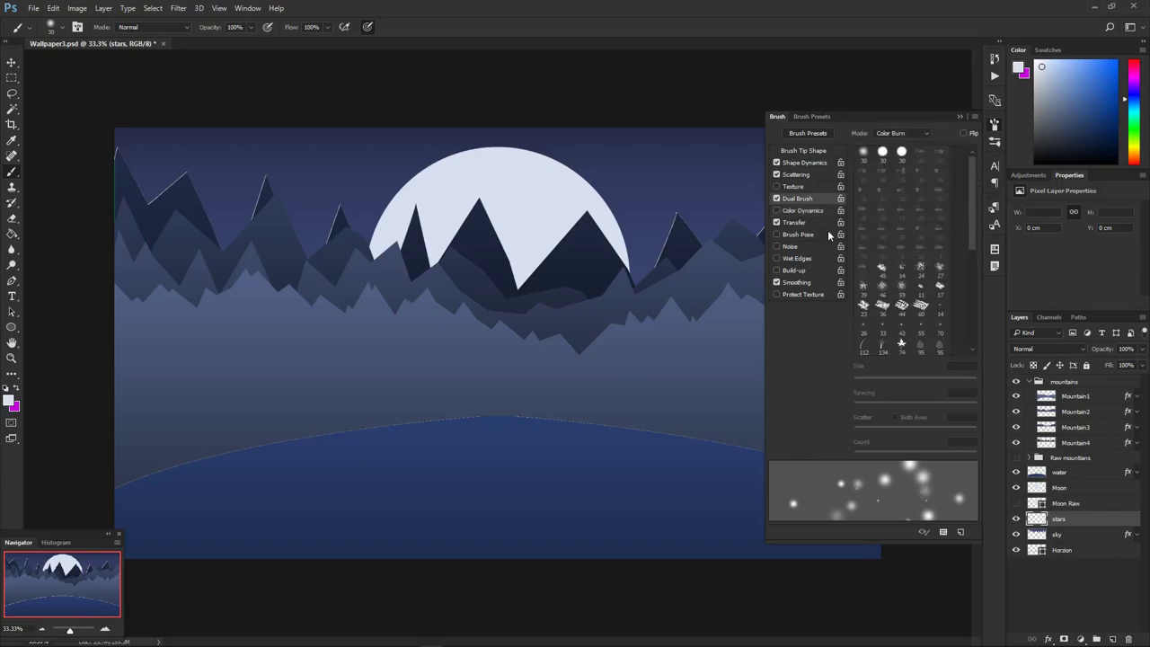
{"action": "left_click", "coordinate": [864, 155]}
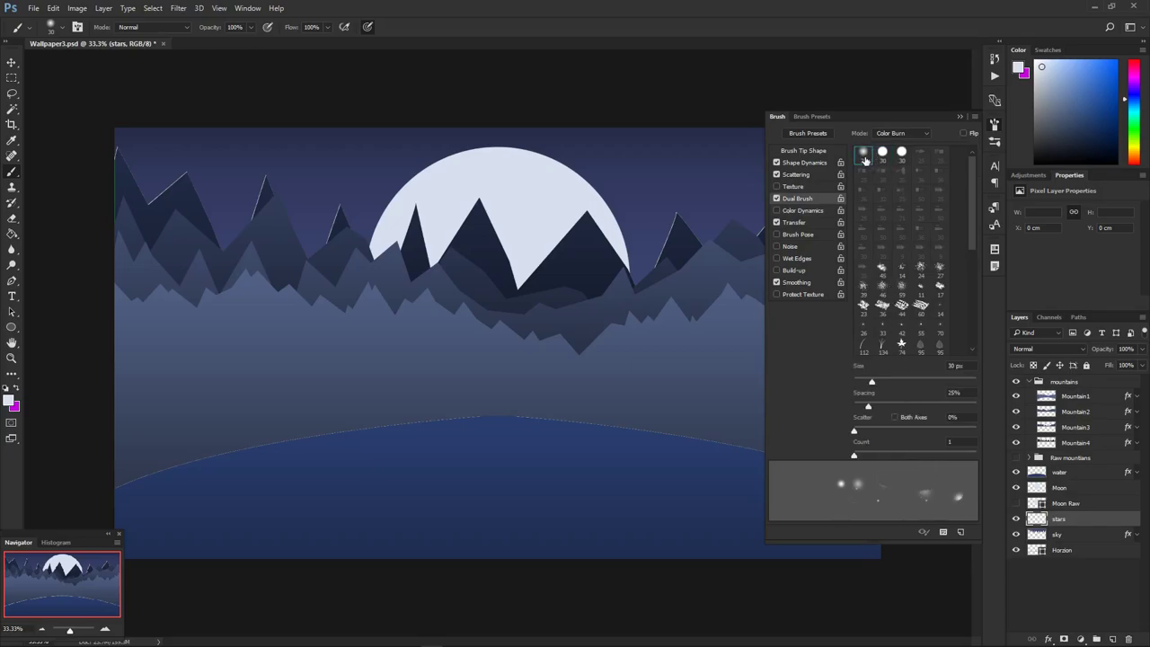
{"action": "left_click", "coordinate": [883, 152]}
{"action": "mouse_move", "coordinate": [872, 381]}
{"action": "left_mouse_down"}
{"action": "mouse_move", "coordinate": [909, 381]}
{"action": "mouse_move", "coordinate": [896, 381]}
{"action": "left_mouse_up"}
{"action": "mouse_move", "coordinate": [944, 407]}
{"action": "left_mouse_down"}
{"action": "mouse_move", "coordinate": [979, 409]}
{"action": "mouse_move", "coordinate": [925, 409]}
{"action": "left_mouse_up"}
{"action": "mouse_move", "coordinate": [854, 430]}
{"action": "left_mouse_down"}
{"action": "mouse_move", "coordinate": [947, 428]}
{"action": "mouse_move", "coordinate": [869, 432]}
{"action": "mouse_move", "coordinate": [911, 453]}
{"action": "mouse_move", "coordinate": [959, 452]}
{"action": "mouse_move", "coordinate": [882, 454]}
{"action": "left_mouse_up"}
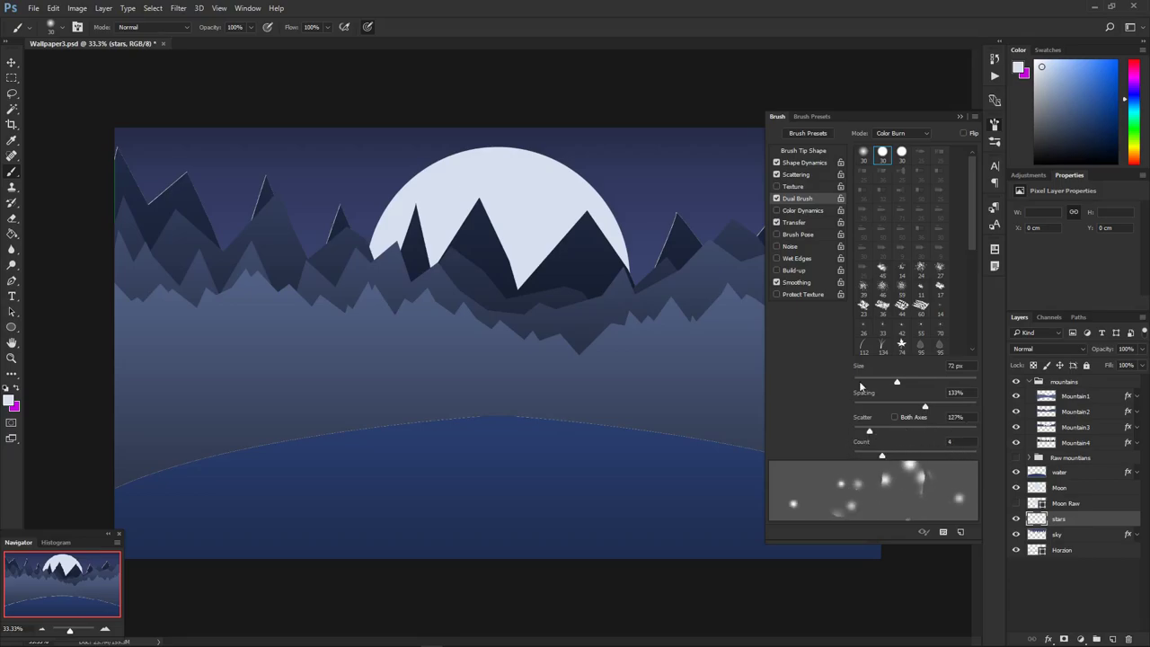
{"action": "left_click", "coordinate": [778, 199]}
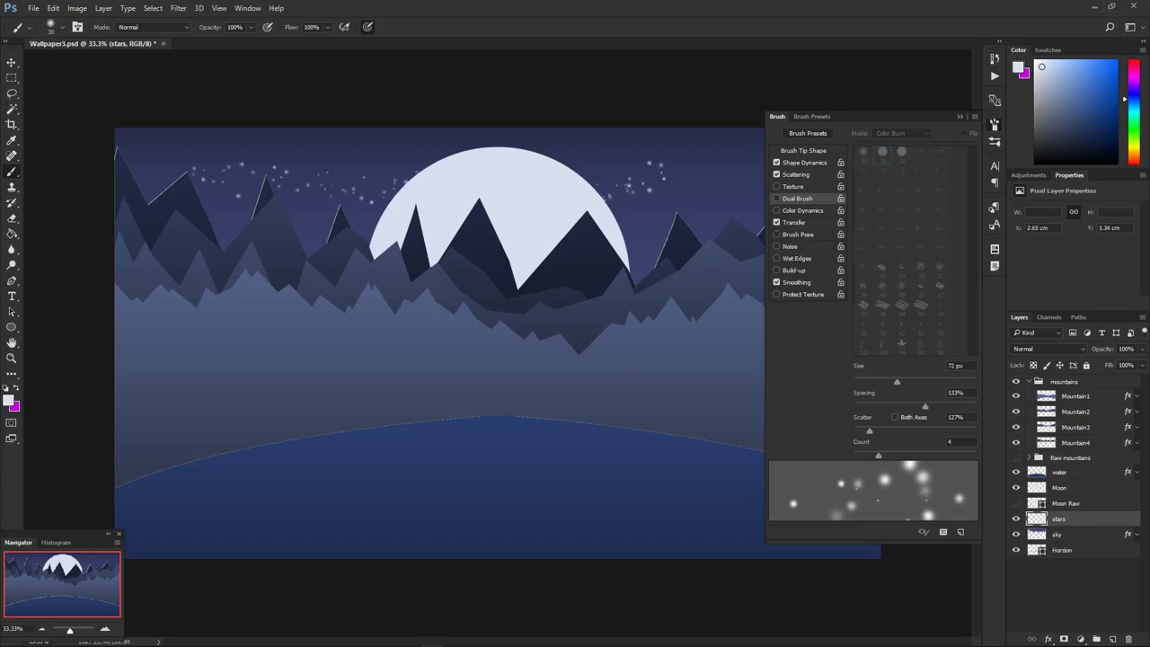
- Set the brush size to about 61 px, undo a test stroke, and close the Brush panel
{"action": "right_click", "coordinate": [352, 179]}
{"action": "left_click_drag", "start_coordinate": [418, 205], "coordinate": [437, 211]}
{"action": "mouse_move", "coordinate": [193, 151]}
{"action": "left_mouse_down"}
{"action": "mouse_move", "coordinate": [465, 171]}
{"action": "mouse_move", "coordinate": [724, 168]}
{"action": "left_mouse_up"}
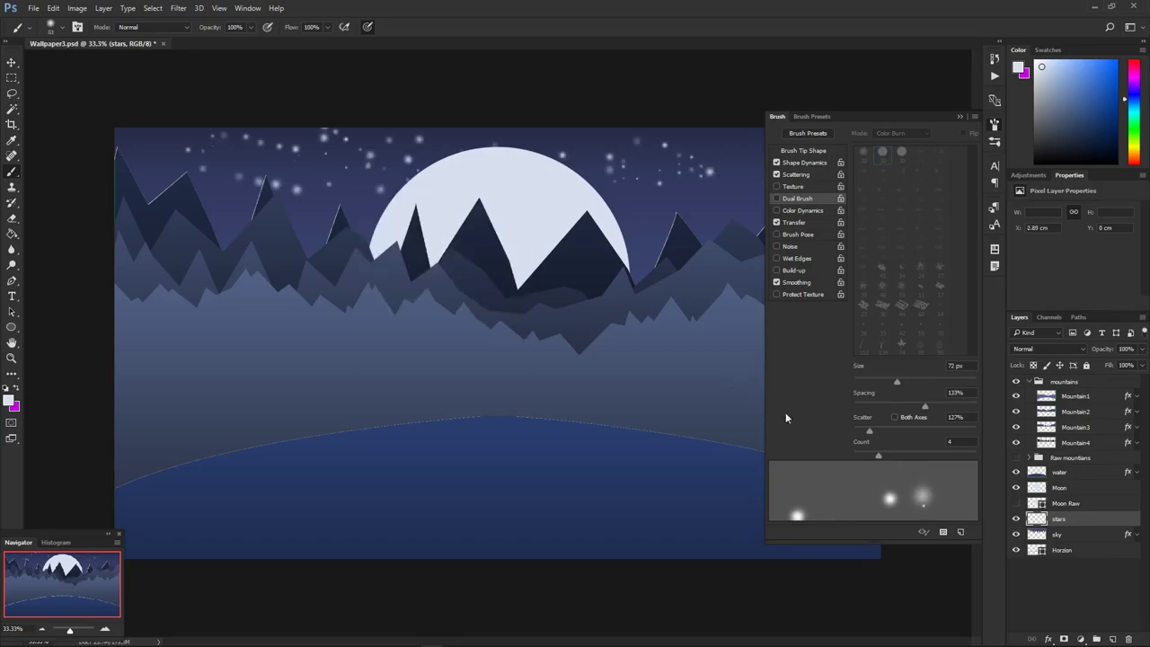
{"action": "left_click", "coordinate": [812, 163]}
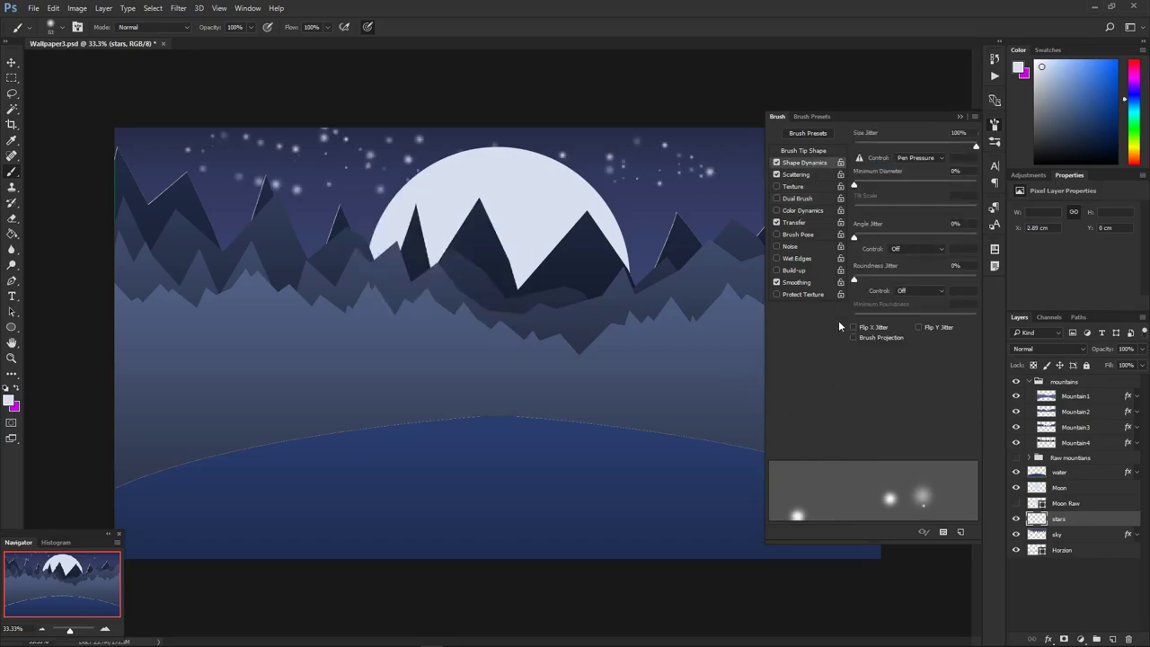
{"action": "key", "text": "ctrl+z"}
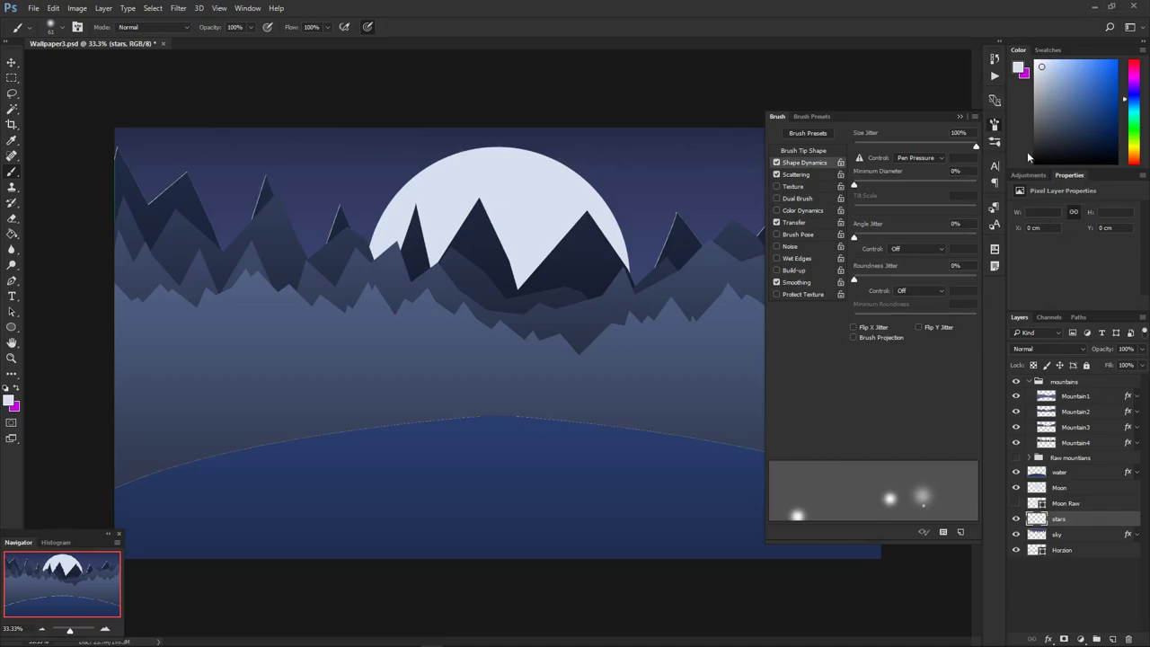
{"action": "left_click", "coordinate": [995, 124]}
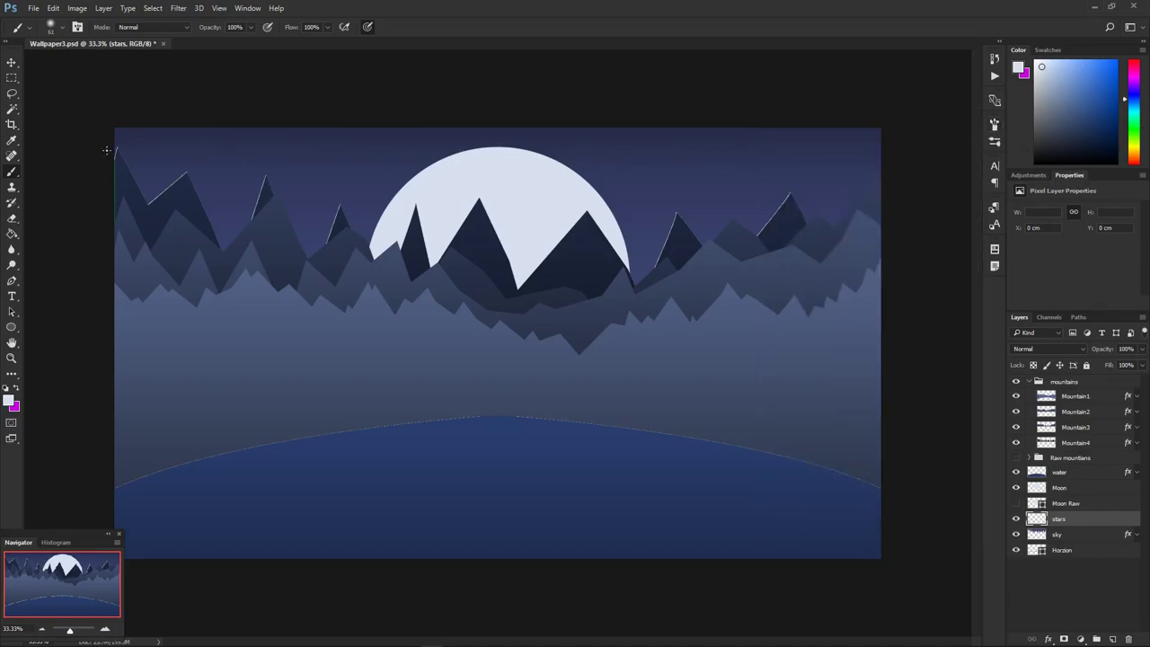
- Paint two strokes of soft scattered white stars across the sky and along its top
{"action": "mouse_move", "coordinate": [106, 150]}
{"action": "left_mouse_down"}
{"action": "mouse_move", "coordinate": [281, 169]}
{"action": "mouse_move", "coordinate": [747, 152]}
{"action": "mouse_move", "coordinate": [841, 158]}
{"action": "mouse_move", "coordinate": [889, 175]}
{"action": "mouse_move", "coordinate": [800, 224]}
{"action": "mouse_move", "coordinate": [316, 231]}
{"action": "left_mouse_up"}
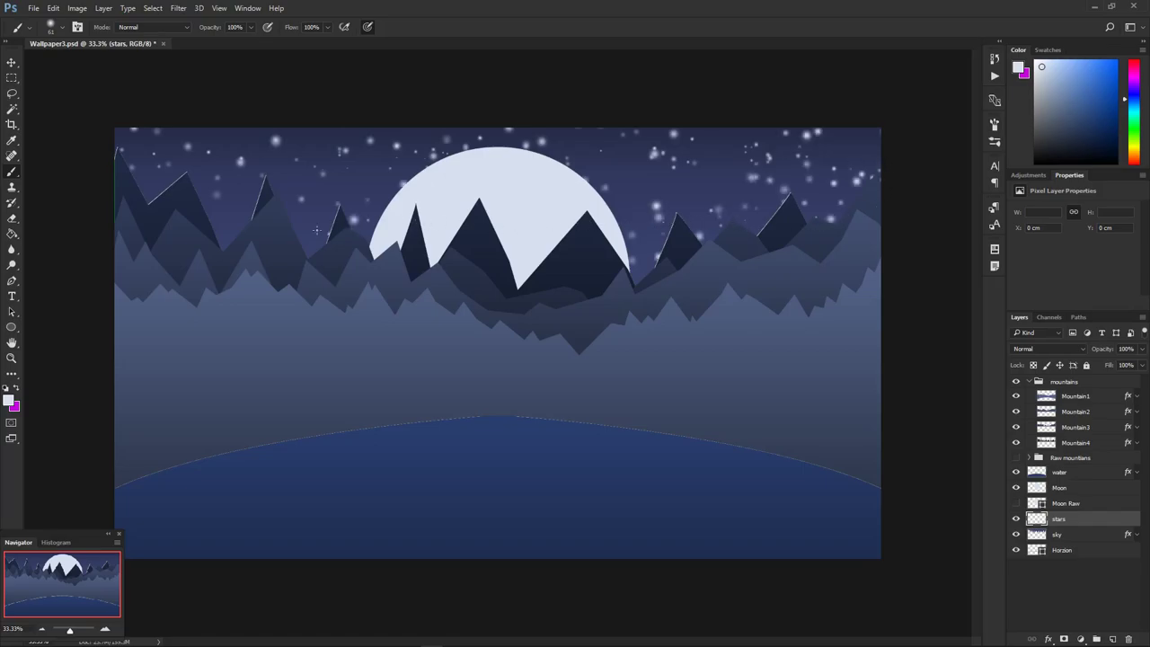
{"action": "mouse_move", "coordinate": [93, 119]}
{"action": "left_mouse_down"}
{"action": "mouse_move", "coordinate": [324, 129]}
{"action": "mouse_move", "coordinate": [432, 114]}
{"action": "mouse_move", "coordinate": [623, 175]}
{"action": "mouse_move", "coordinate": [810, 168]}
{"action": "mouse_move", "coordinate": [901, 140]}
{"action": "left_mouse_up"}
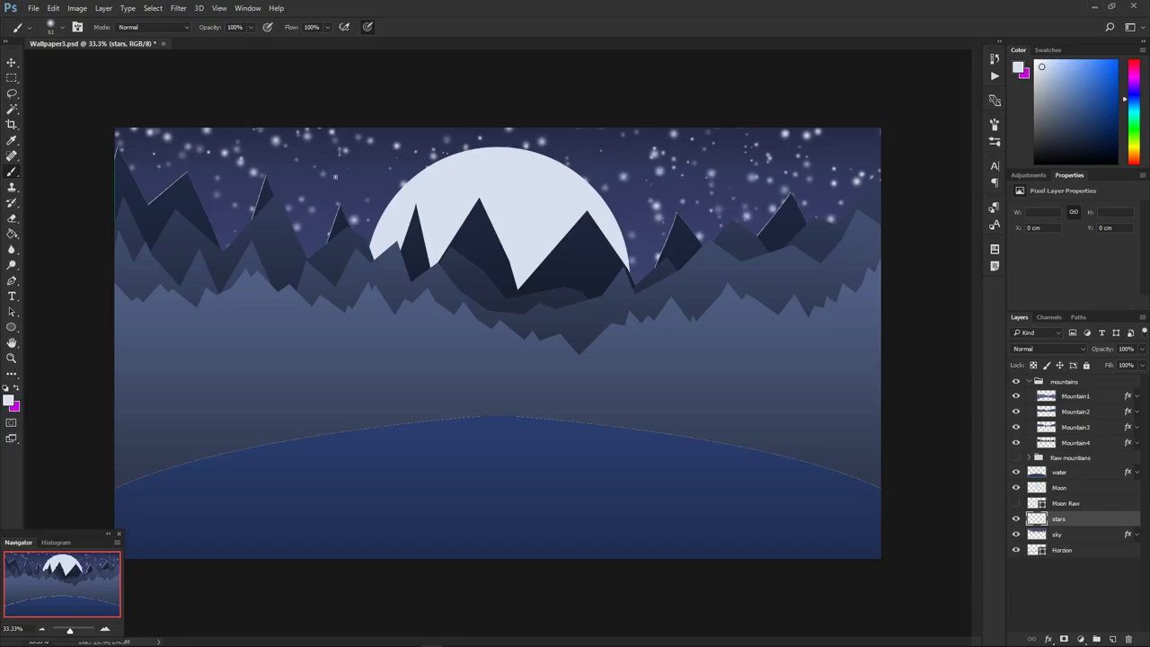
{"action": "right_click", "coordinate": [314, 183]}
{"action": "key", "text": "Return"}
{"action": "left_click", "coordinate": [1041, 535]}
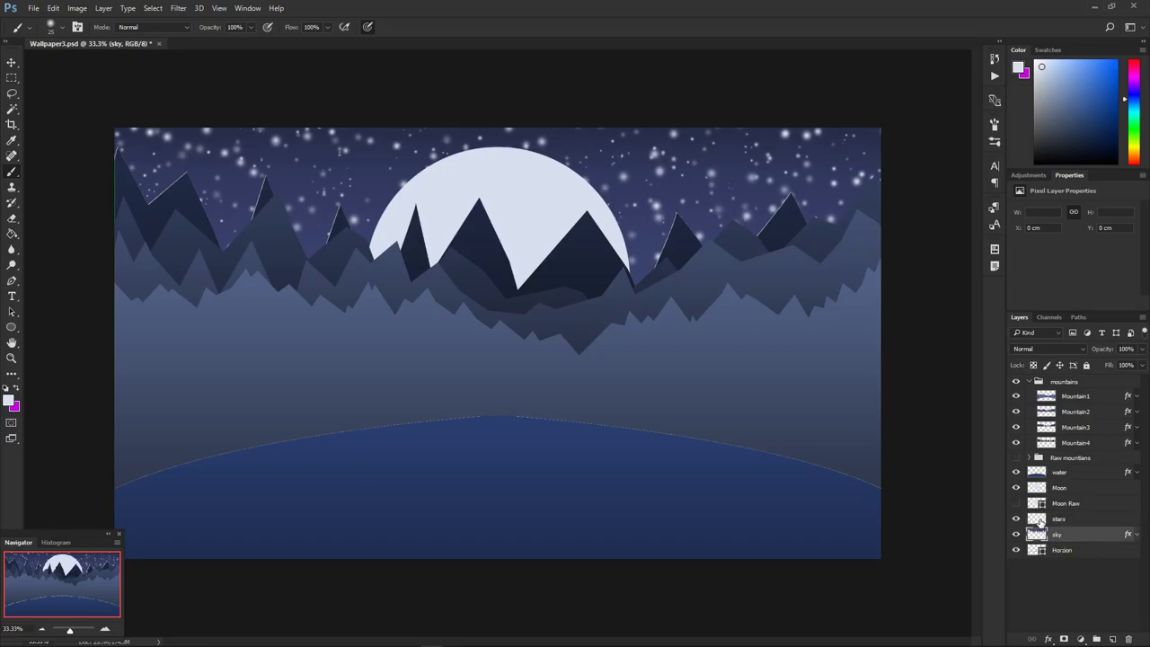
- On the stars layer, load the sky layer's shape as a selection and add a trial mask
{"action": "left_click", "coordinate": [1039, 521]}
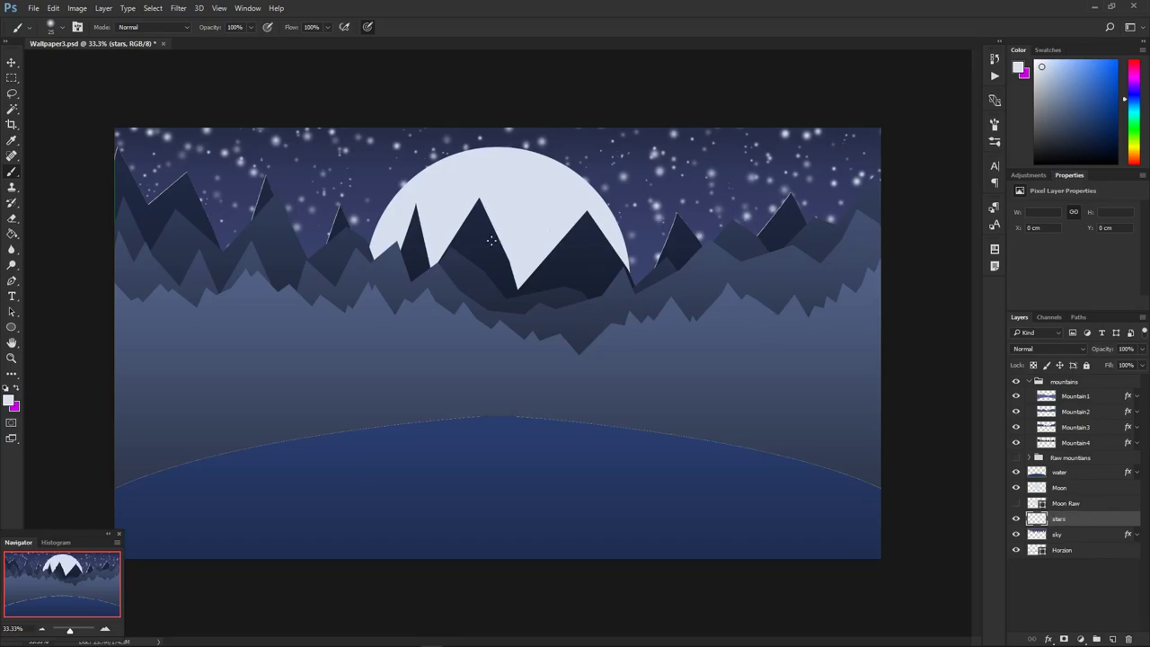
{"action": "left_click", "coordinate": [1037, 534], "text": "ctrl"}
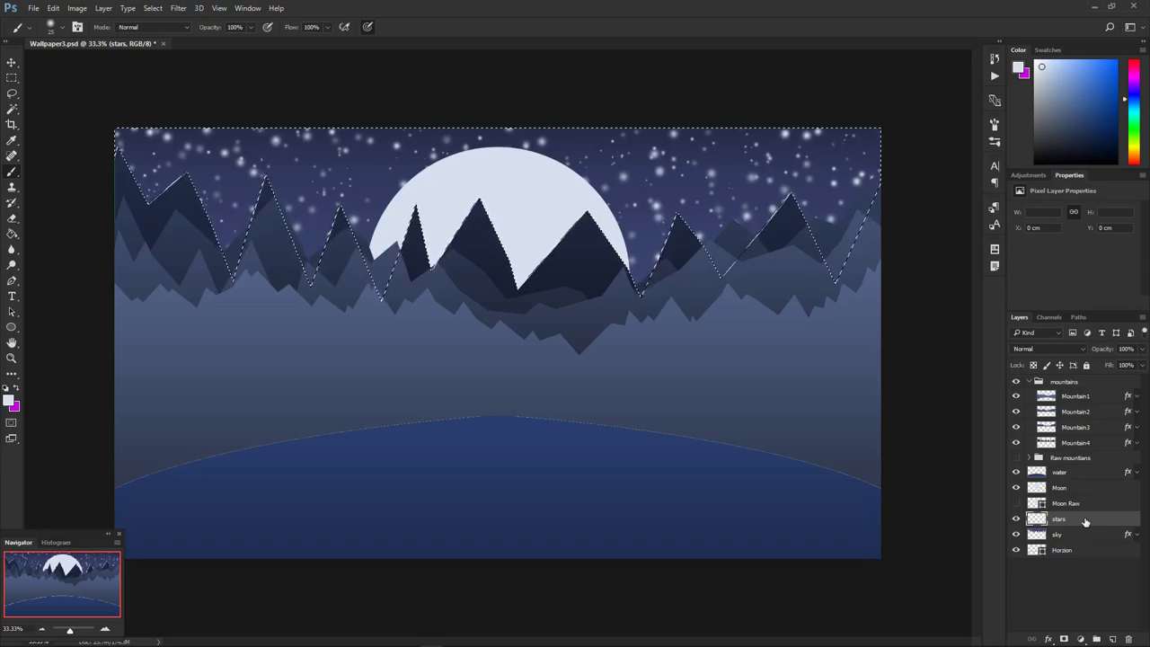
{"action": "left_click", "coordinate": [1066, 639]}
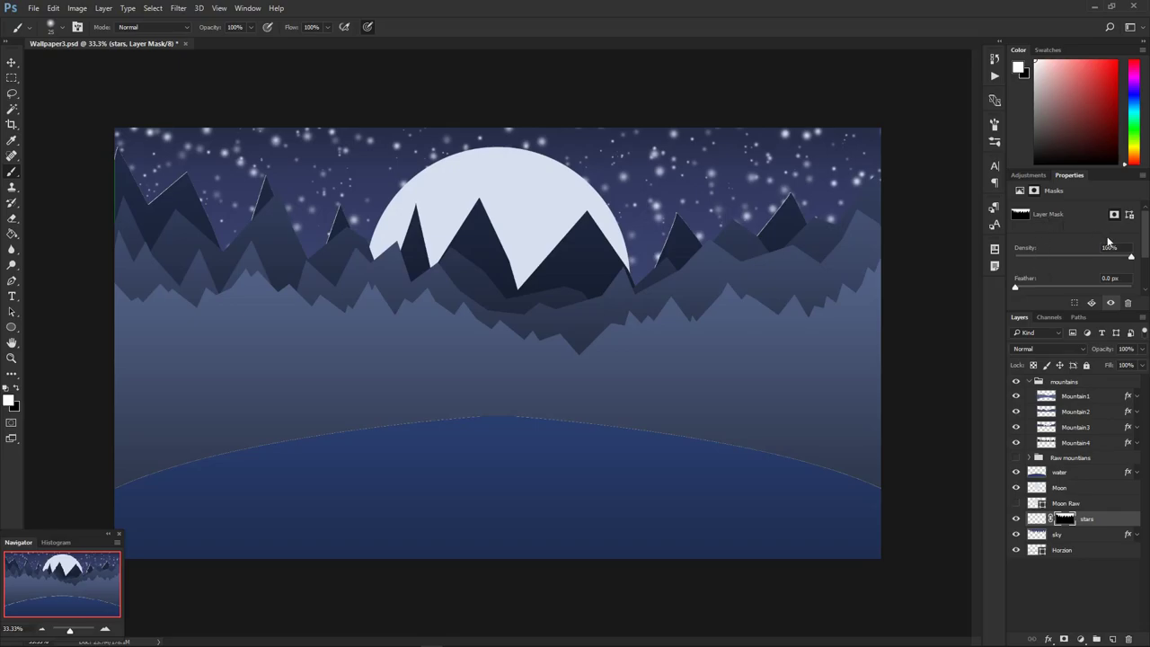
- Toggle the stars mask's inversion, then step back in history to remove the mask
{"action": "scroll", "coordinate": [1123, 270], "scroll_direction": "down", "scroll_amount": 2}
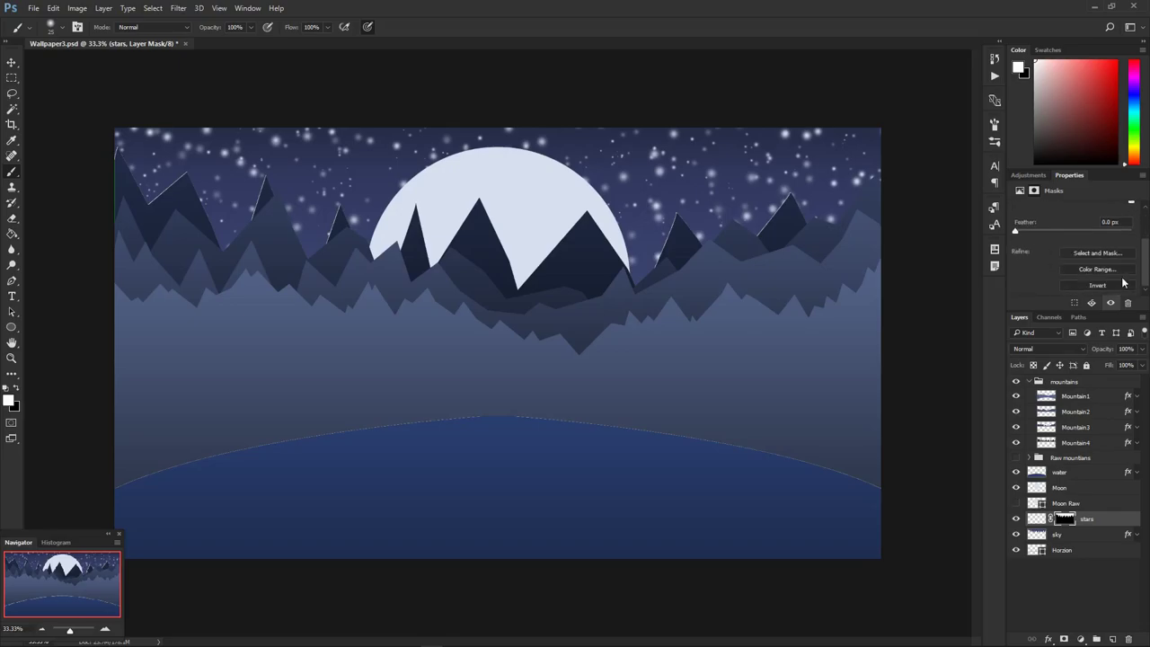
{"action": "left_click", "coordinate": [1113, 285]}
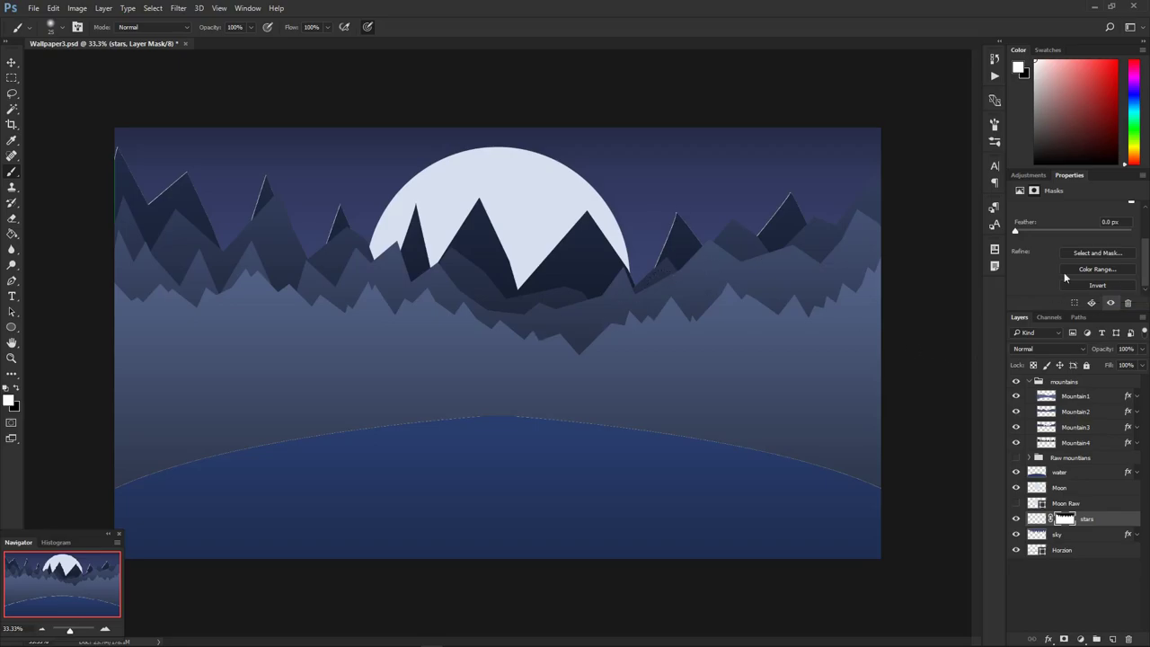
{"action": "left_click", "coordinate": [1108, 286]}
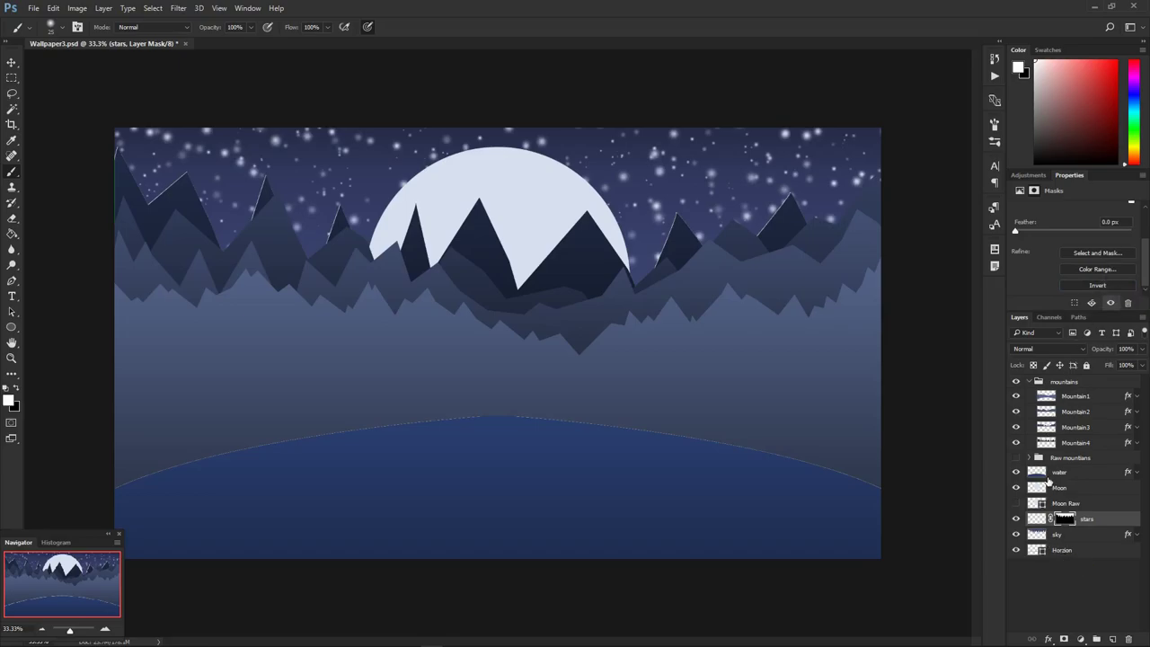
{"action": "key", "text": "ctrl+i"}
{"action": "key", "text": "ctrl+alt+z"}
{"action": "key", "text": "ctrl+alt+z"}
{"action": "key", "text": "ctrl+alt+z"}
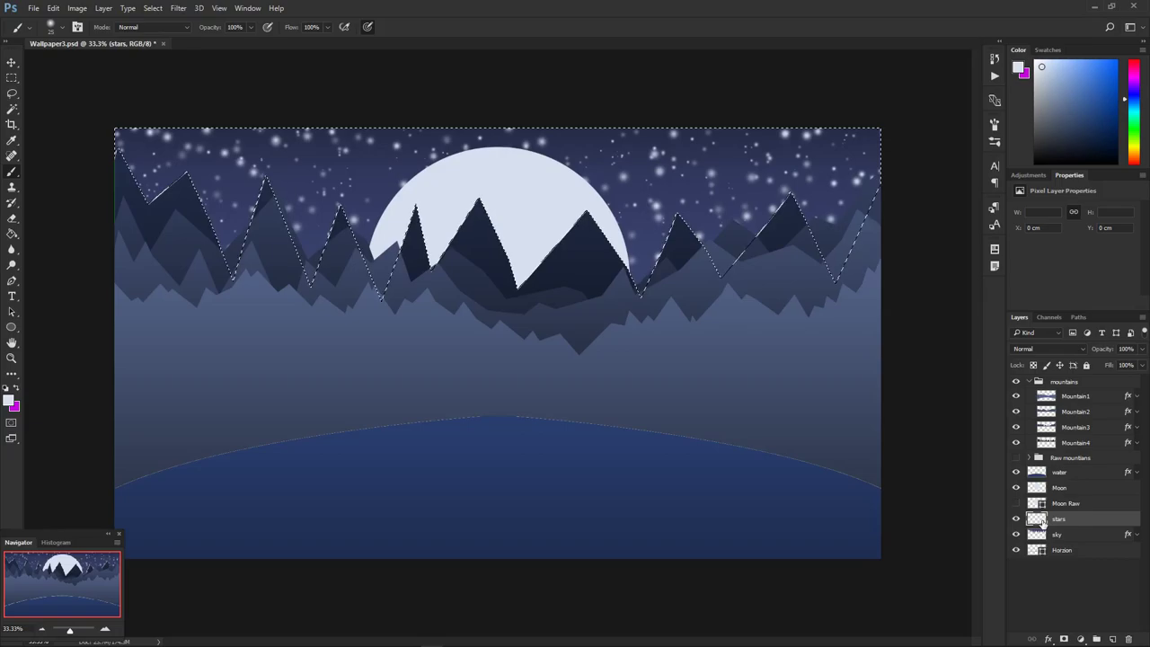
- Mask the stars layer with the sky selection, then select the Moon layer
{"action": "left_click", "coordinate": [1063, 639]}
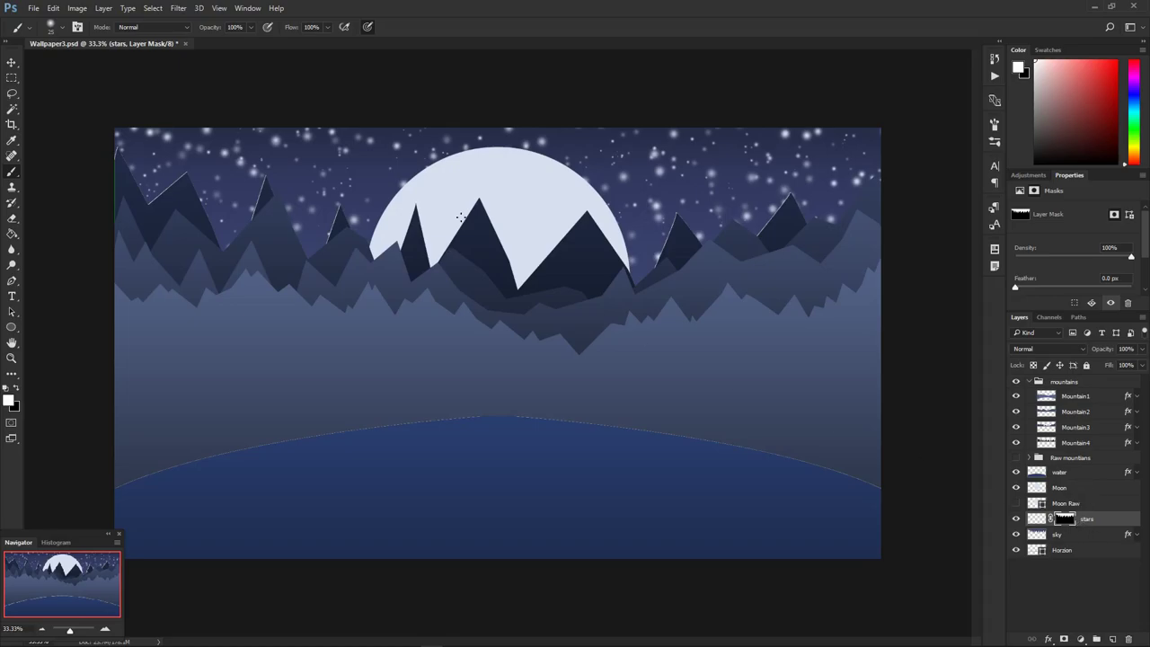
{"action": "left_click", "coordinate": [1071, 491]}
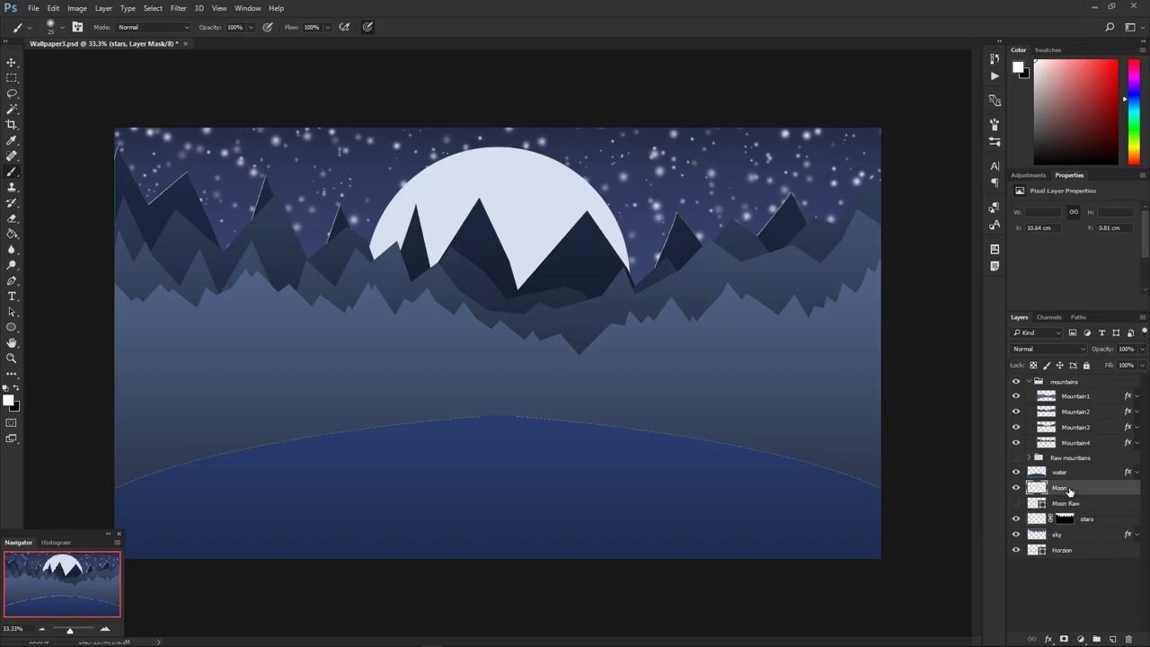
- Add a new layer above the moon, select the sky, and make white the foreground over a muted blue background
{"action": "left_click", "coordinate": [1111, 639]}
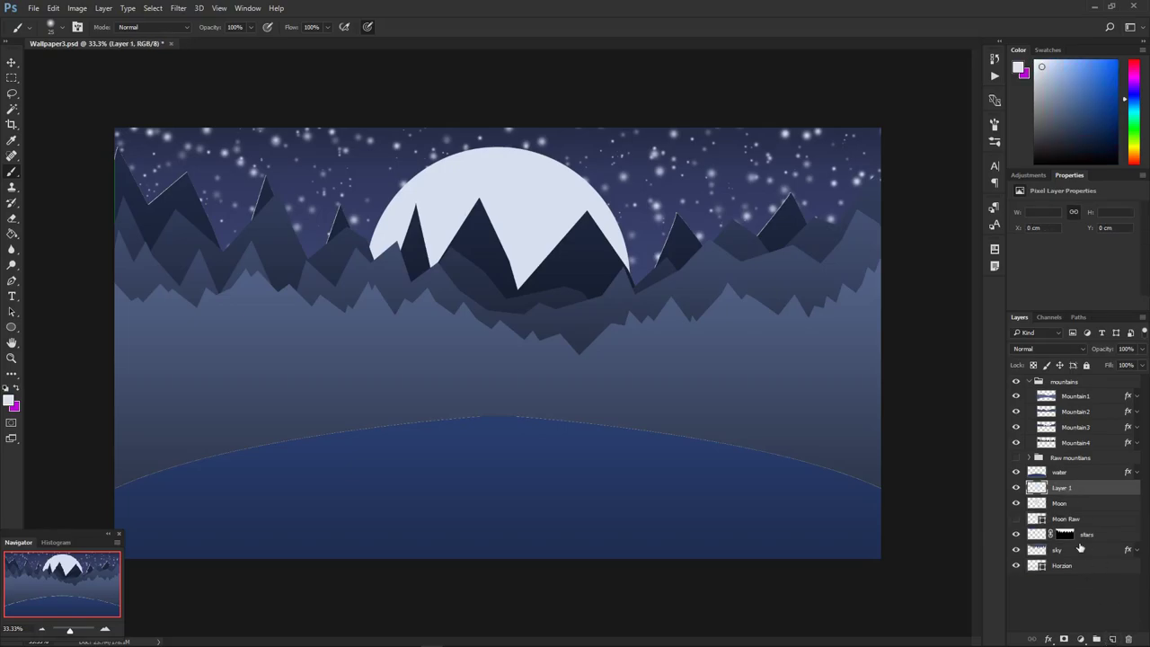
{"action": "left_click", "coordinate": [1039, 550], "text": "ctrl"}
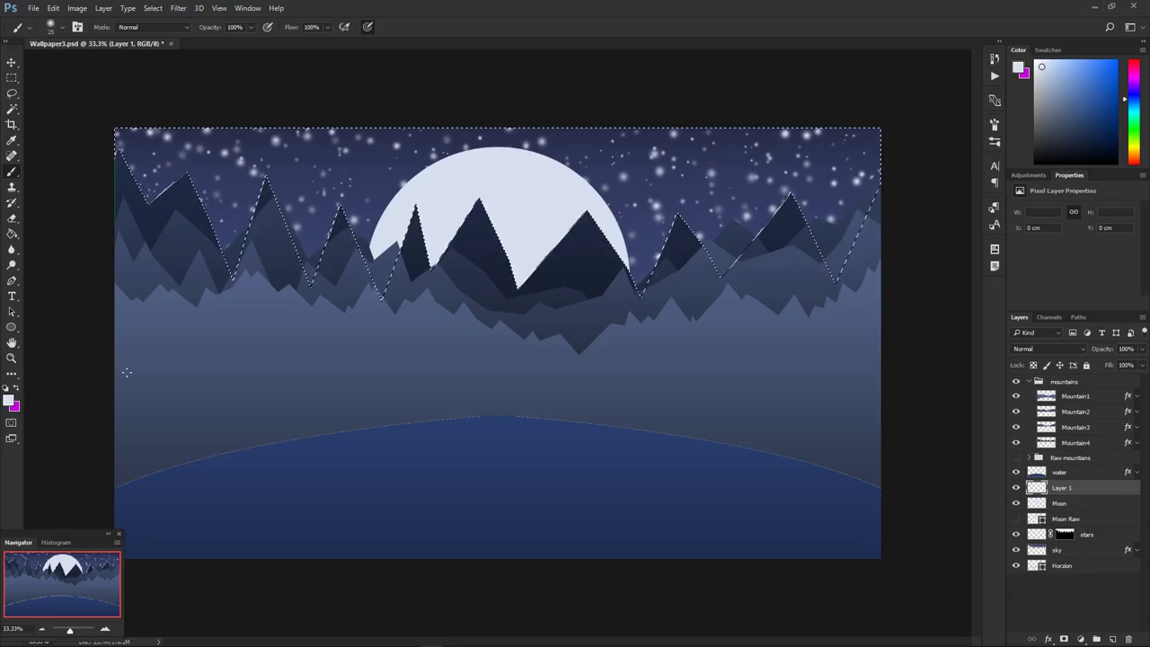
{"action": "key", "text": "x"}
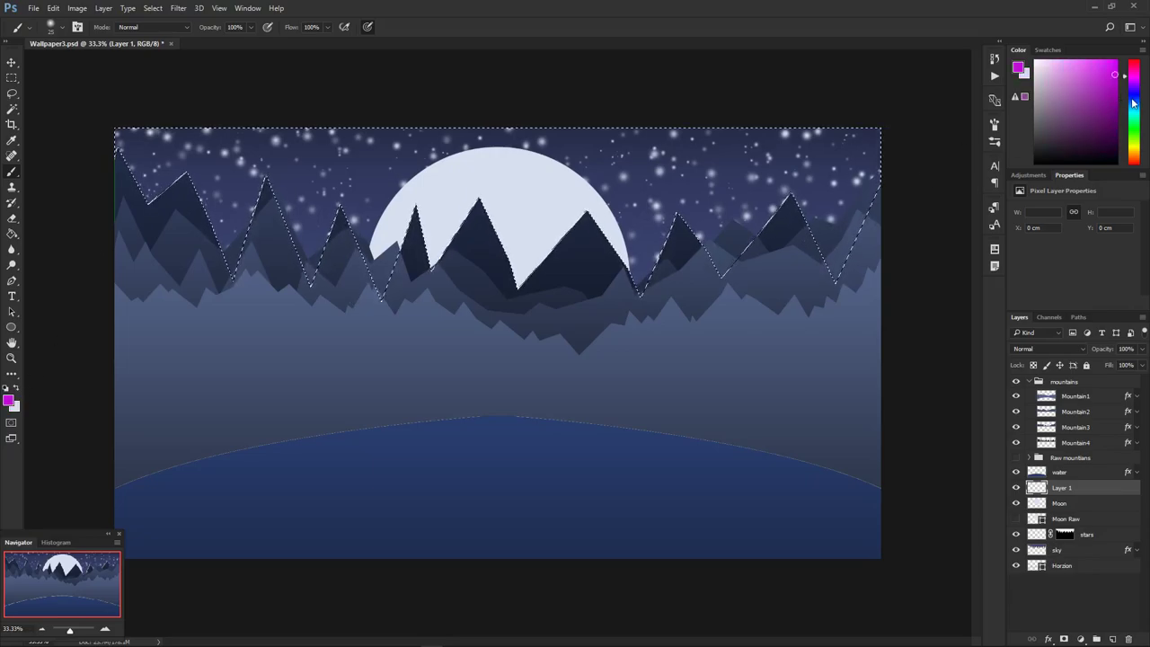
{"action": "left_click", "coordinate": [1132, 101]}
{"action": "left_click_drag", "start_coordinate": [1067, 95], "coordinate": [1073, 105]}
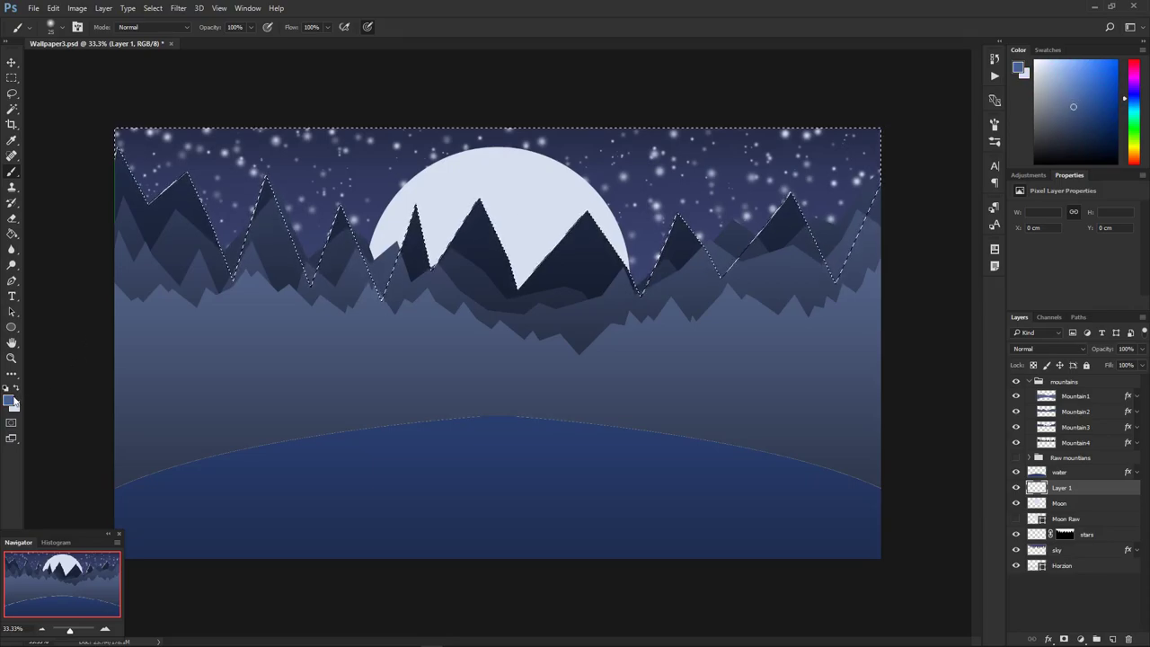
{"action": "key", "text": "x"}
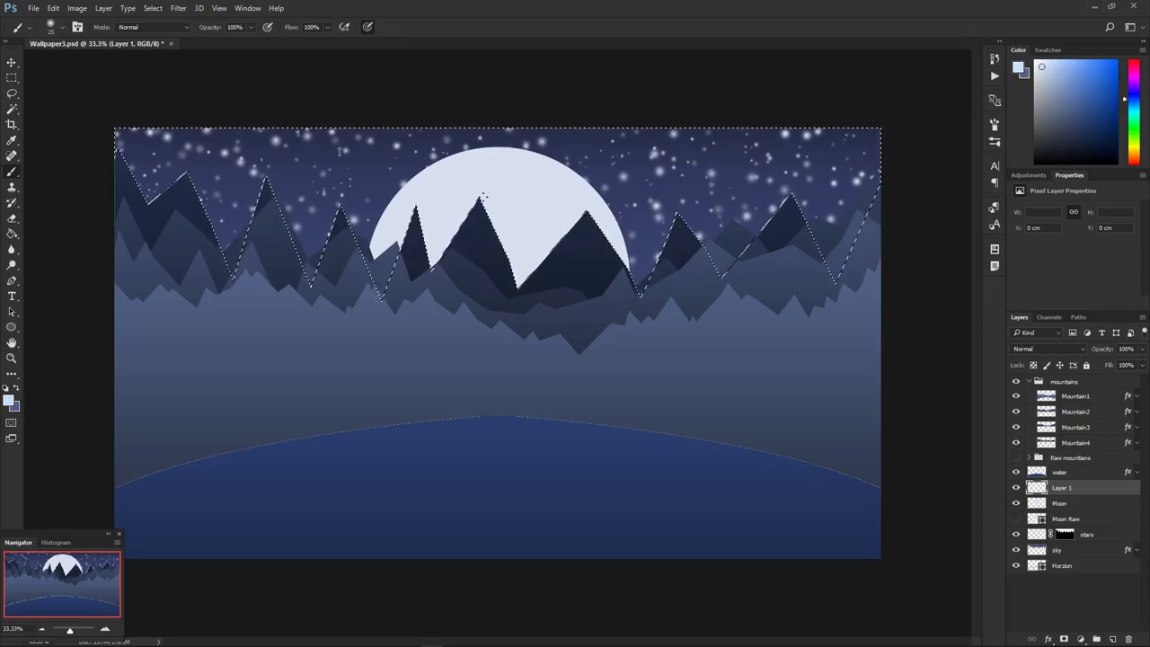
- Fill the sky selection on the new layer with white using the Paint Bucket, then deselect
{"action": "key", "text": "g"}
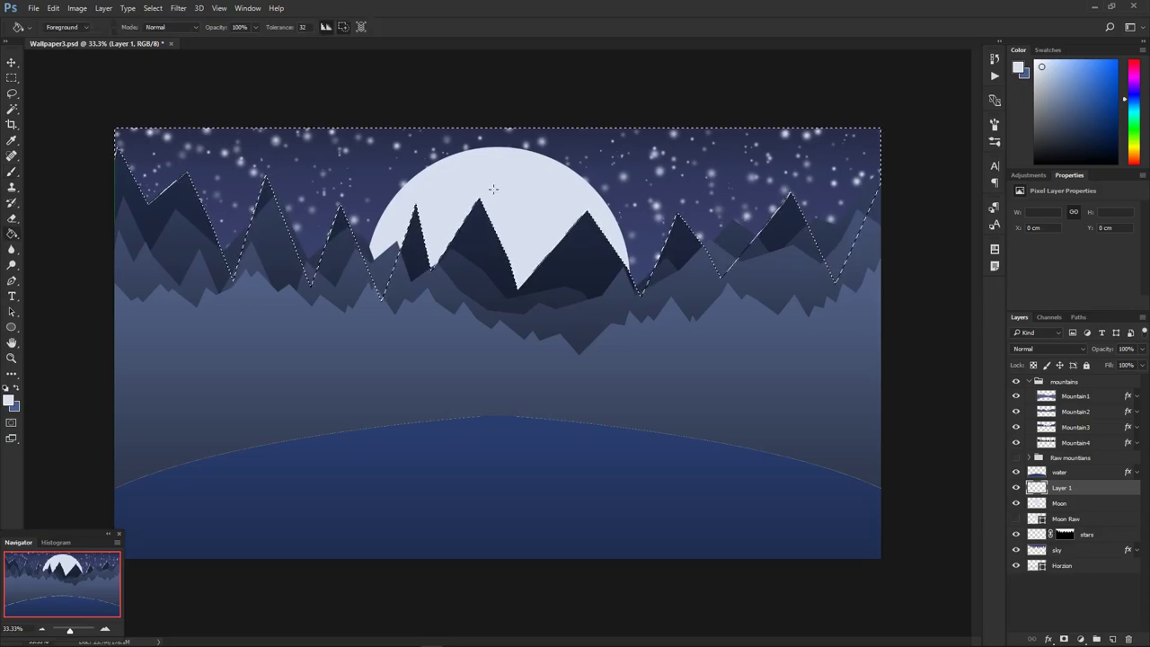
{"action": "left_click", "coordinate": [493, 189]}
{"action": "key", "text": "ctrl+d"}
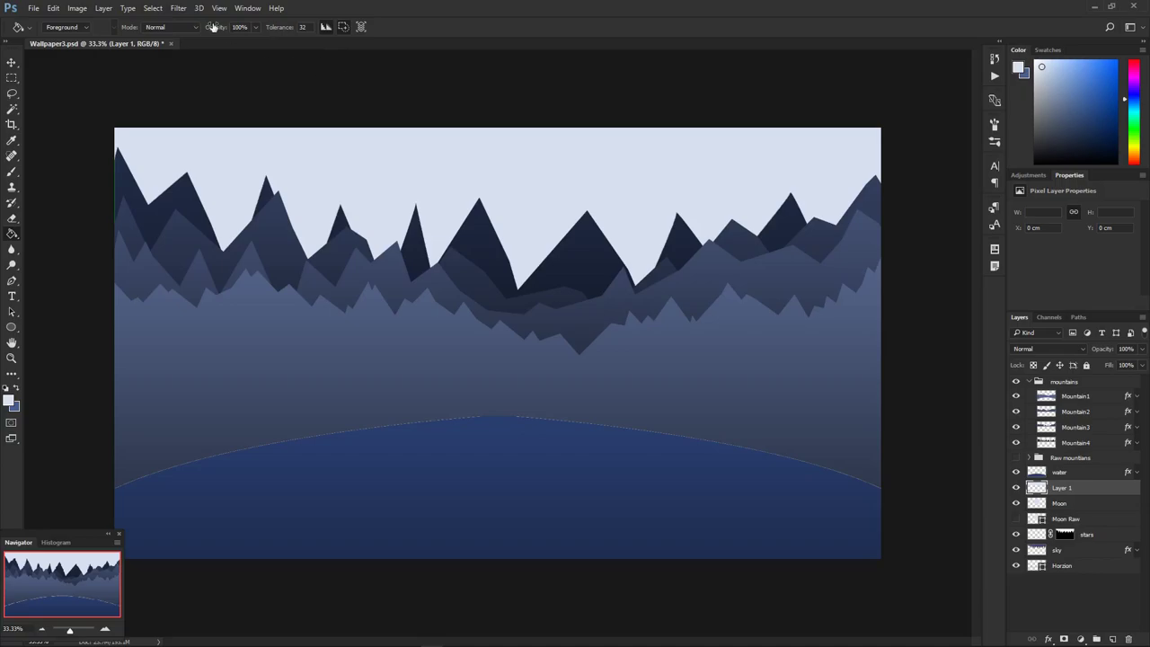
{"action": "left_click", "coordinate": [179, 8]}
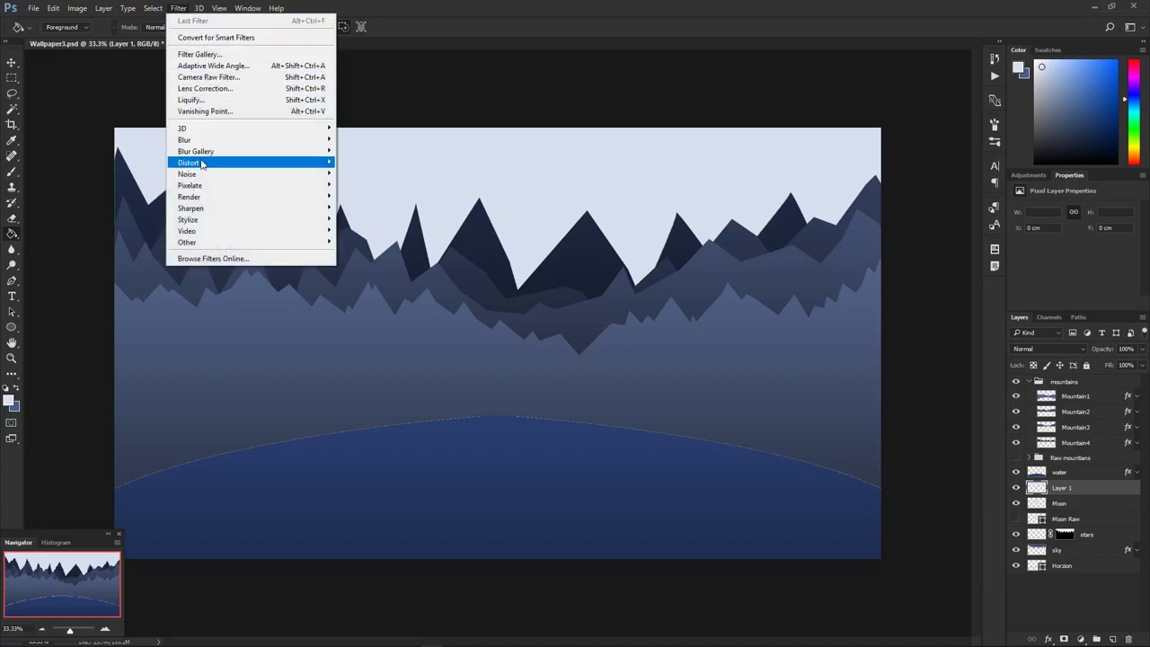
- Apply Filter > Render > Clouds to Layer 1
{"action": "mouse_move", "coordinate": [205, 202]}
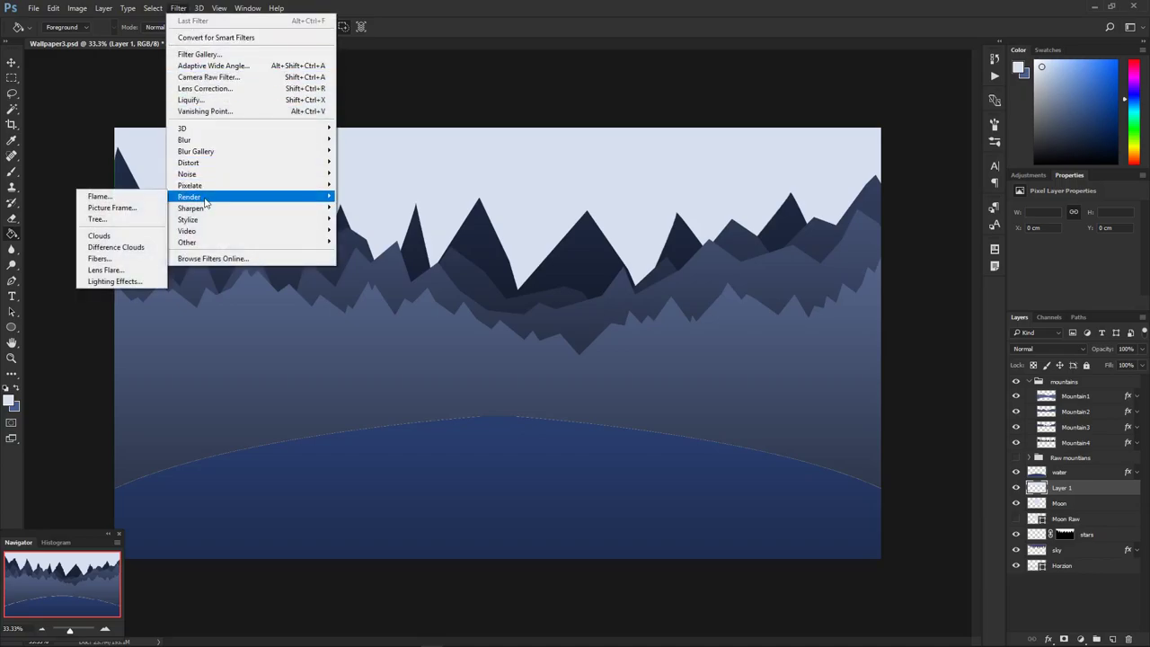
{"action": "left_click", "coordinate": [111, 235]}
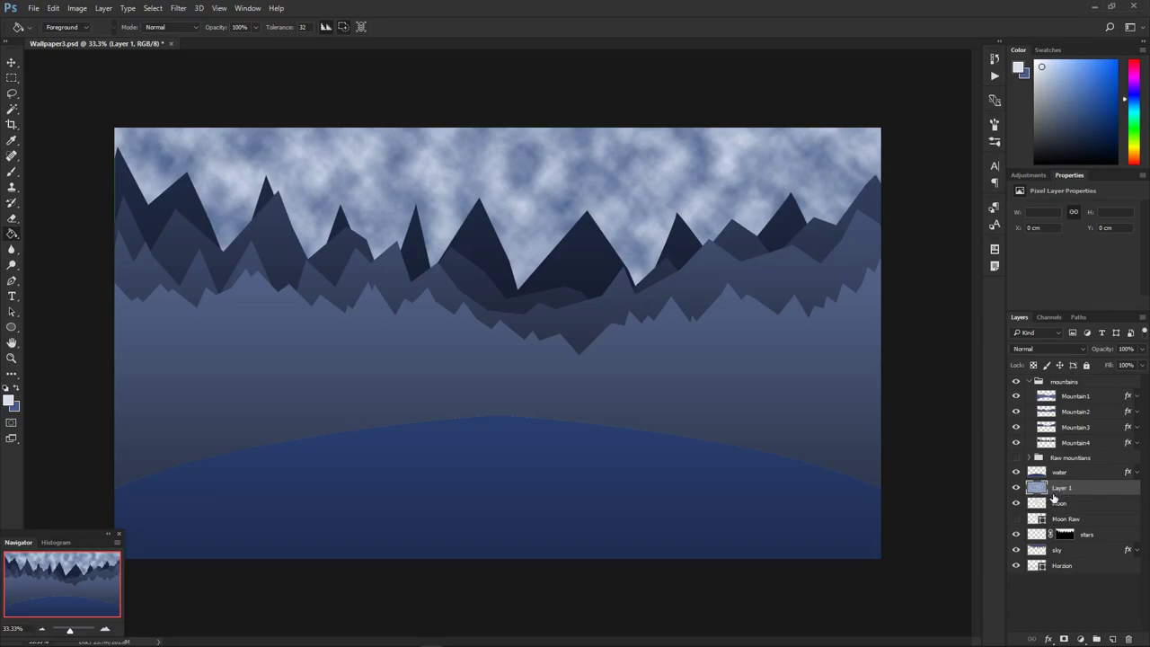
- Try marquee and mountain-outline selections, deselect, and lower Layer 1's opacity to 25%
{"action": "key", "text": "m"}
{"action": "mouse_move", "coordinate": [945, 599]}
{"action": "left_mouse_down"}
{"action": "mouse_move", "coordinate": [22, 326]}
{"action": "mouse_move", "coordinate": [25, 297]}
{"action": "left_mouse_up"}
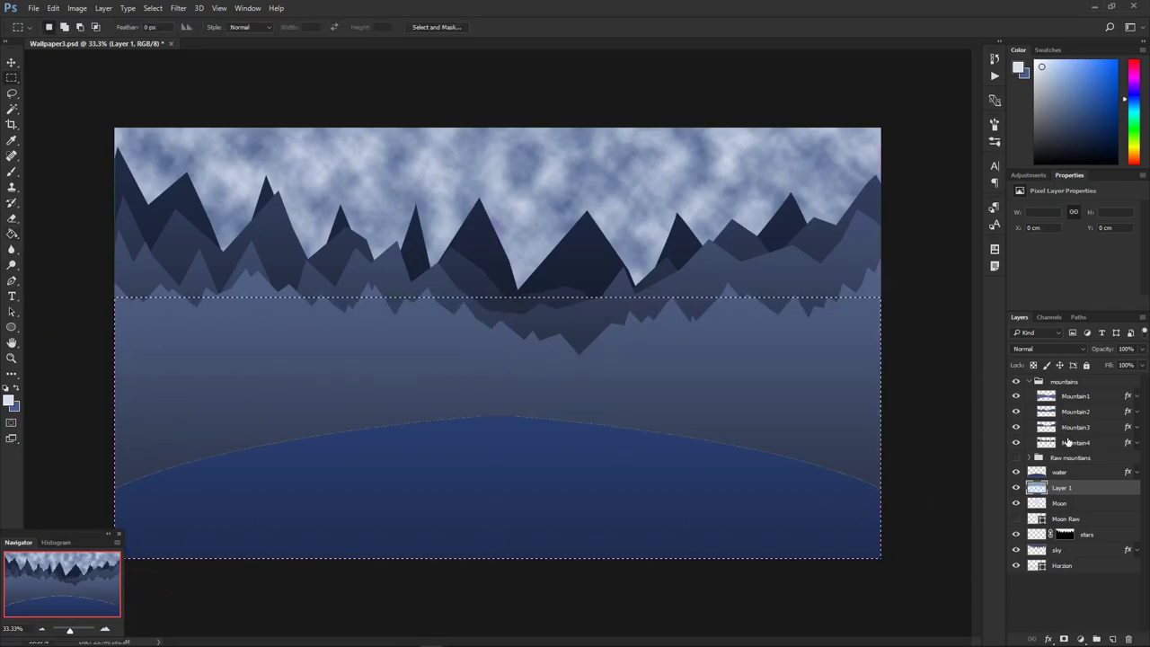
{"action": "key", "text": "ctrl+d"}
{"action": "left_click", "coordinate": [1048, 412], "text": "ctrl"}
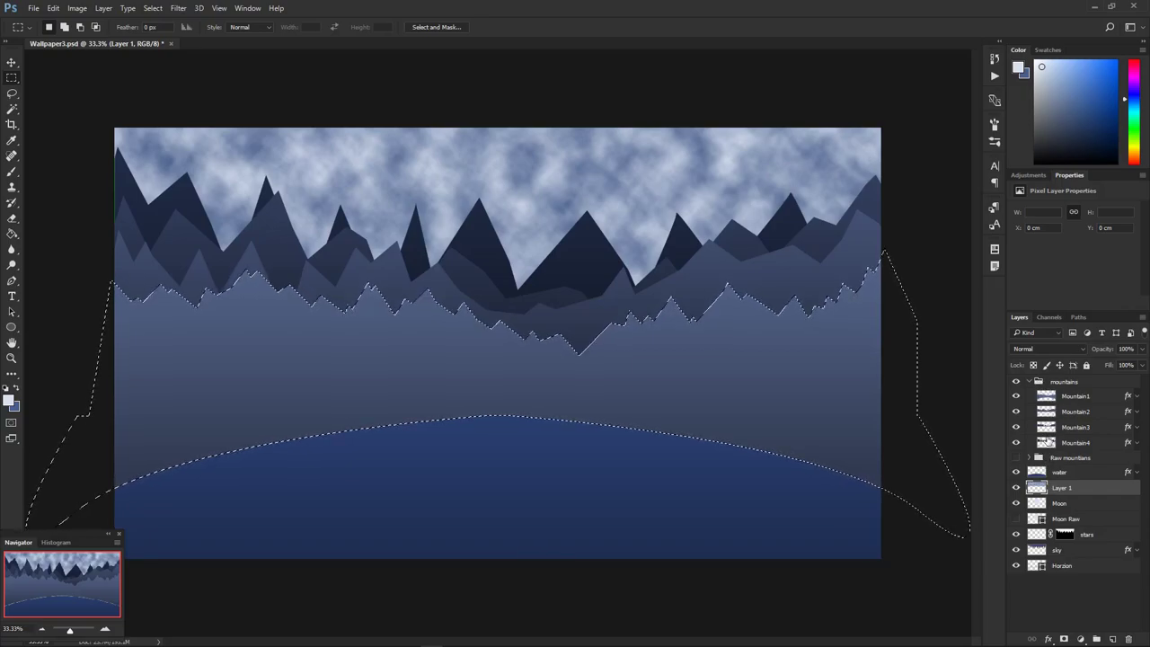
{"action": "left_click", "coordinate": [1049, 423], "text": "ctrl"}
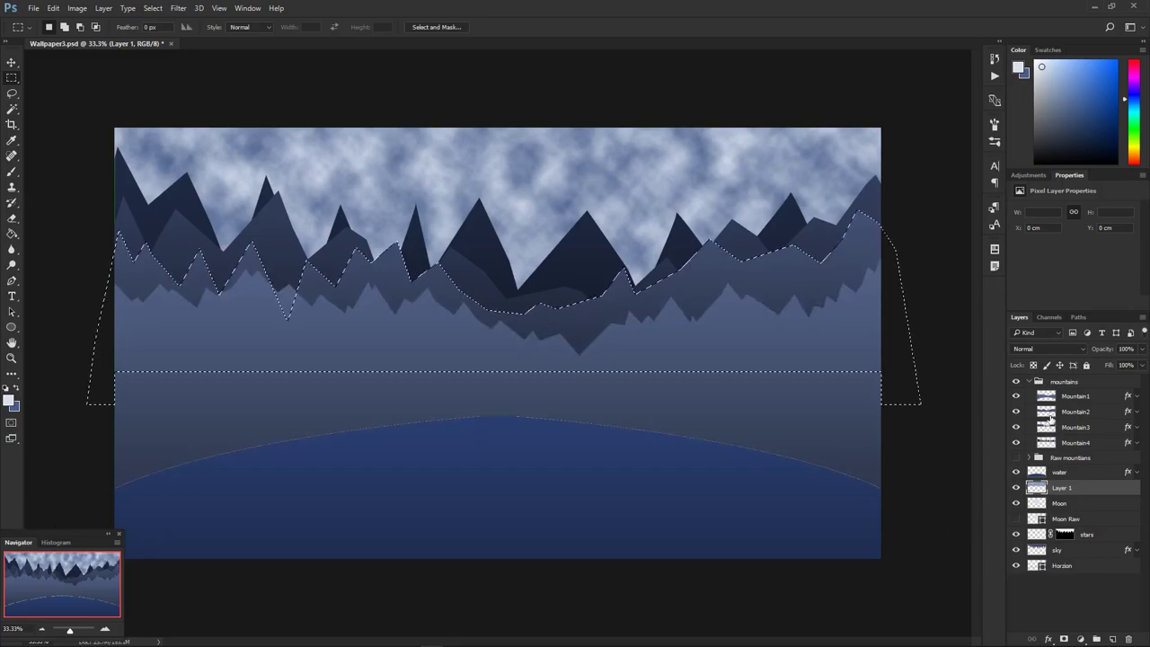
{"action": "left_click", "coordinate": [1048, 427], "text": "ctrl"}
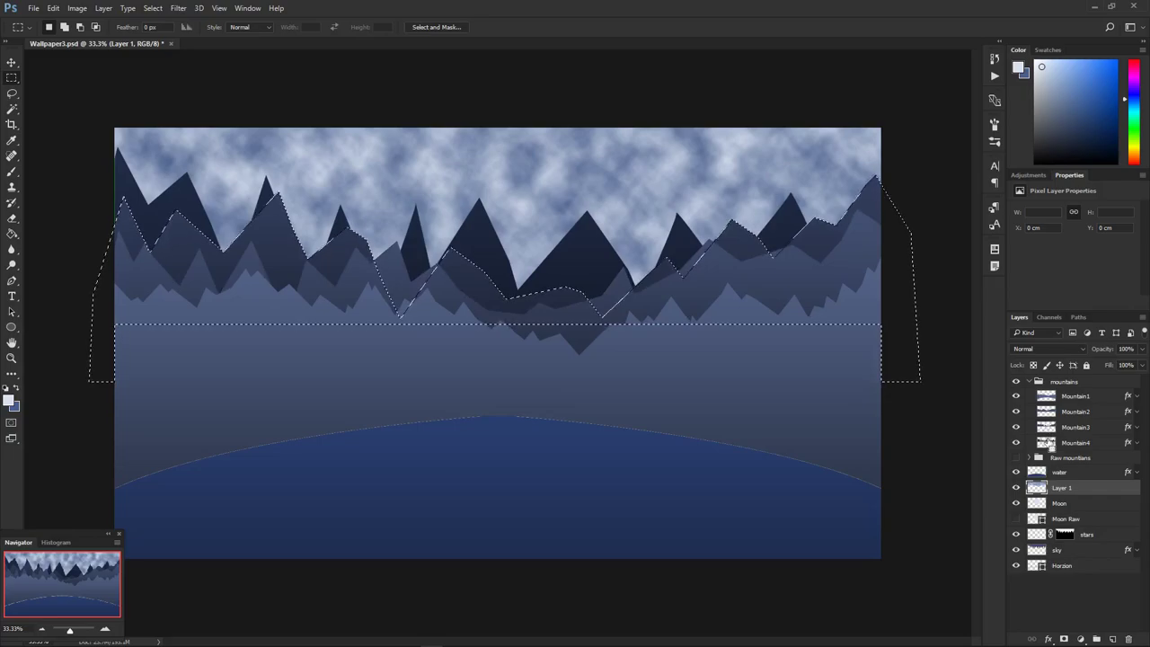
{"action": "left_click", "coordinate": [1048, 444], "text": "ctrl"}
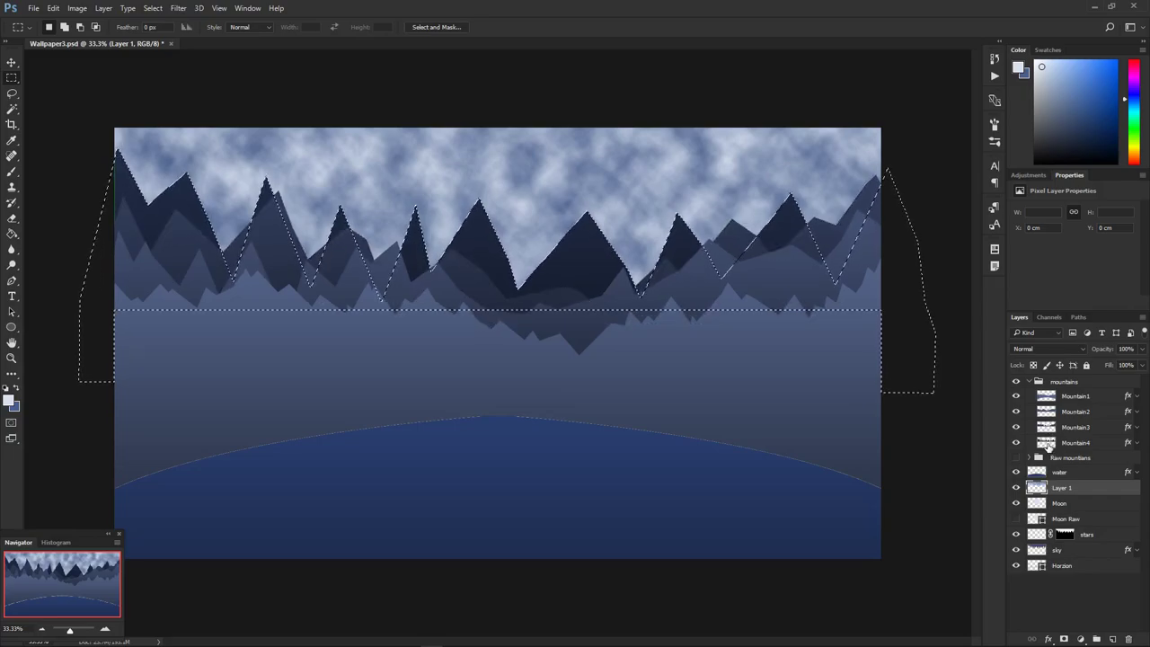
{"action": "key", "text": "ctrl+d"}
{"action": "left_click", "coordinate": [1141, 349]}
{"action": "left_click_drag", "start_coordinate": [1138, 365], "coordinate": [1101, 368]}
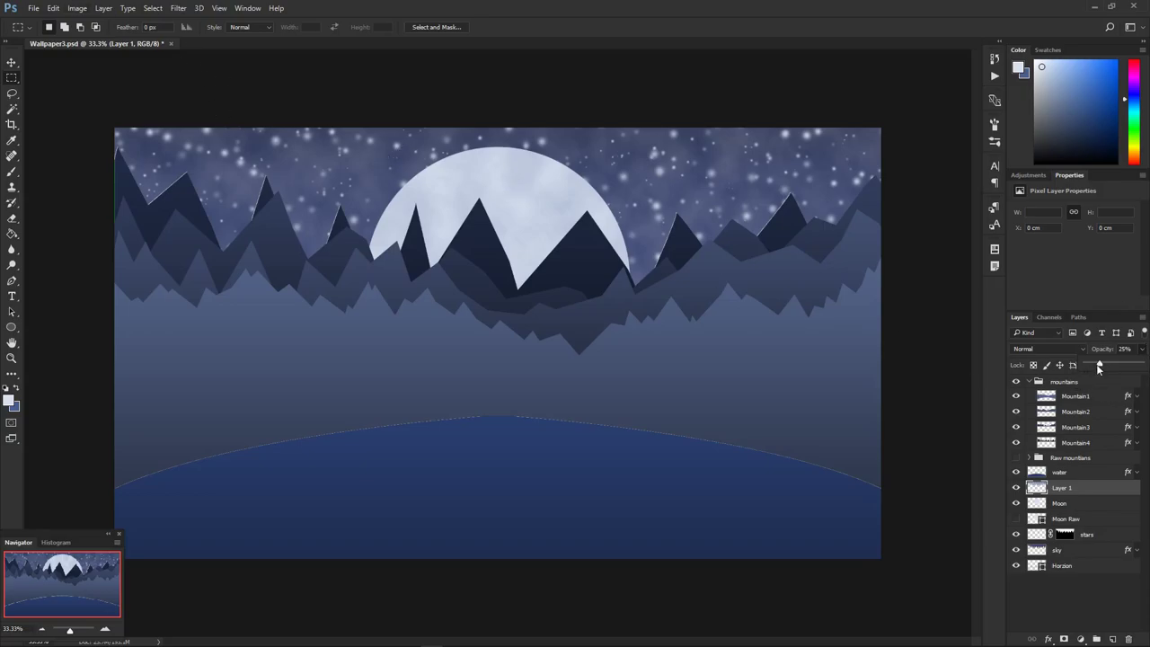
- Rename Layer 1 to 'clouds'
{"action": "left_click", "coordinate": [1123, 598]}
{"action": "double_click", "coordinate": [1064, 487]}
{"action": "type", "text": "clouds"}
{"action": "key", "text": "Return"}
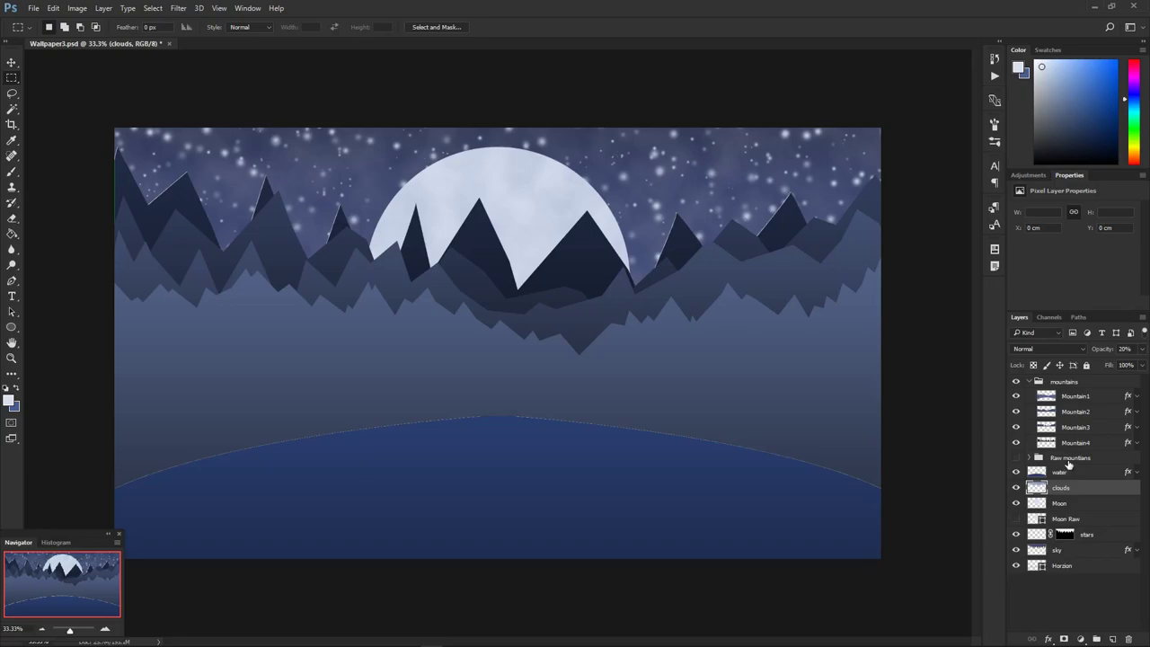